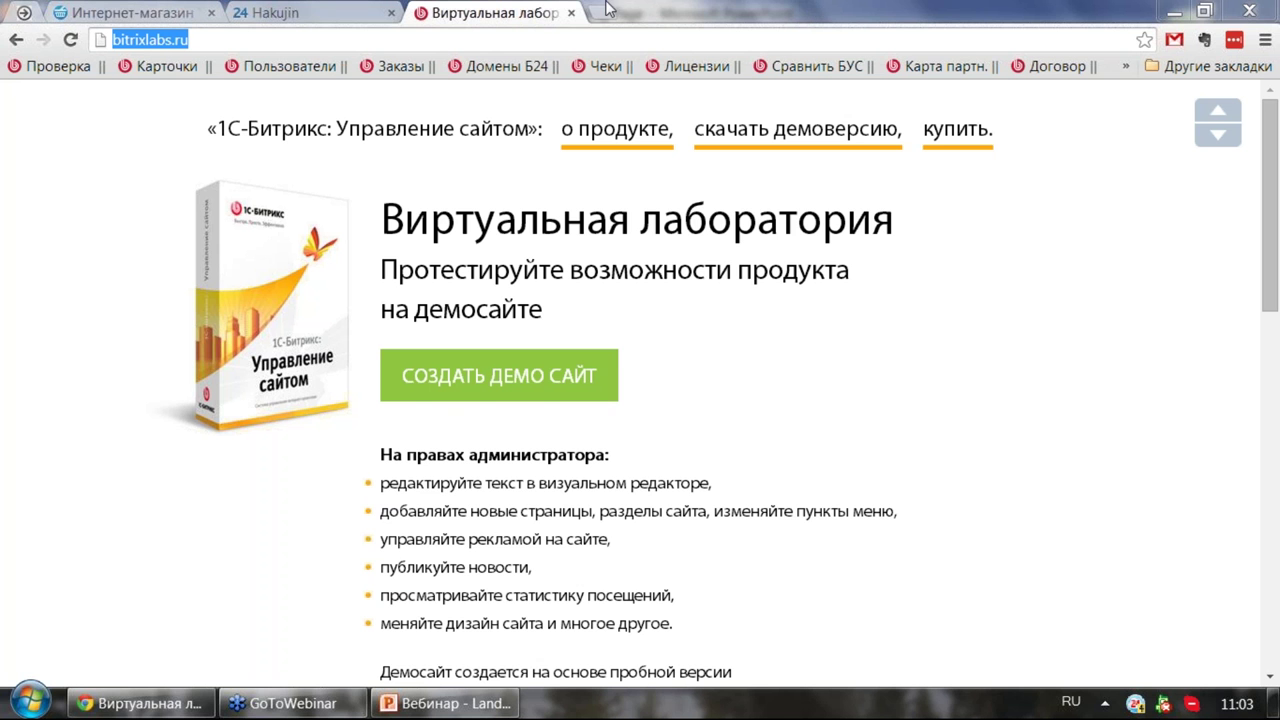
Step: Close the Virtual Laboratory tab and expand the full admin toolbar on the store homepage
{"action": "left_click", "coordinate": [571, 12]}
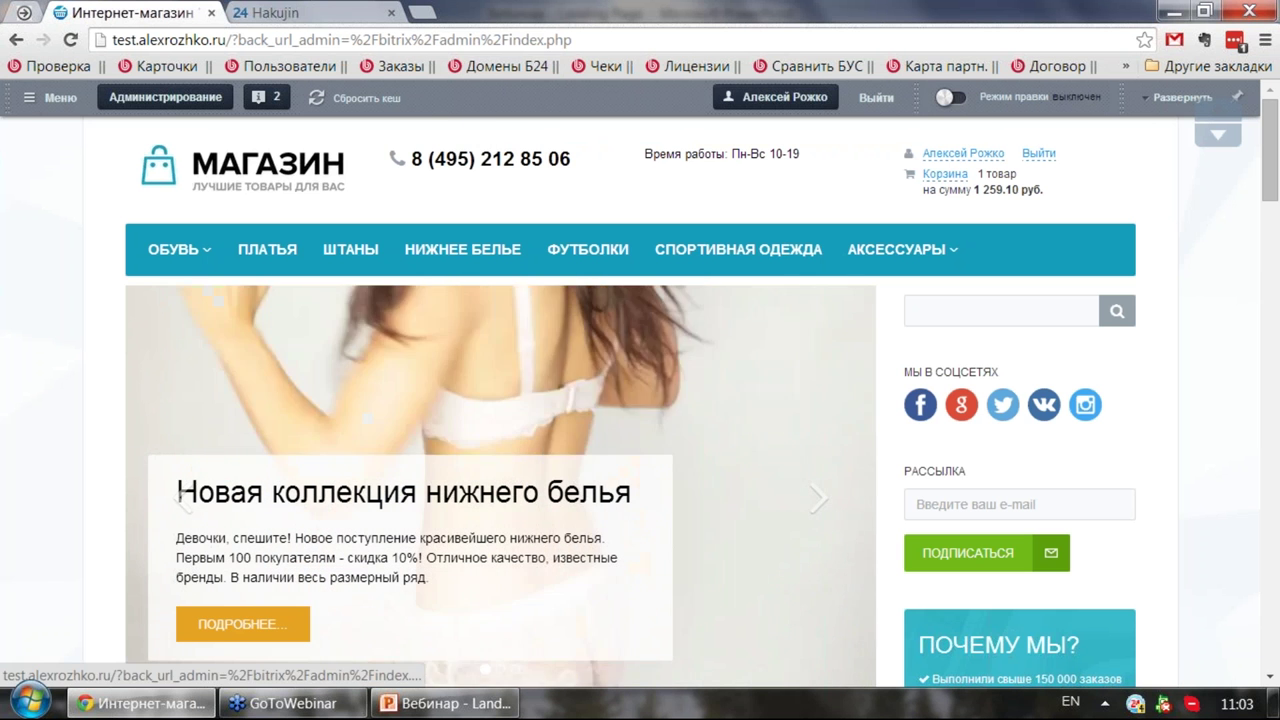
{"action": "left_click", "coordinate": [1180, 97]}
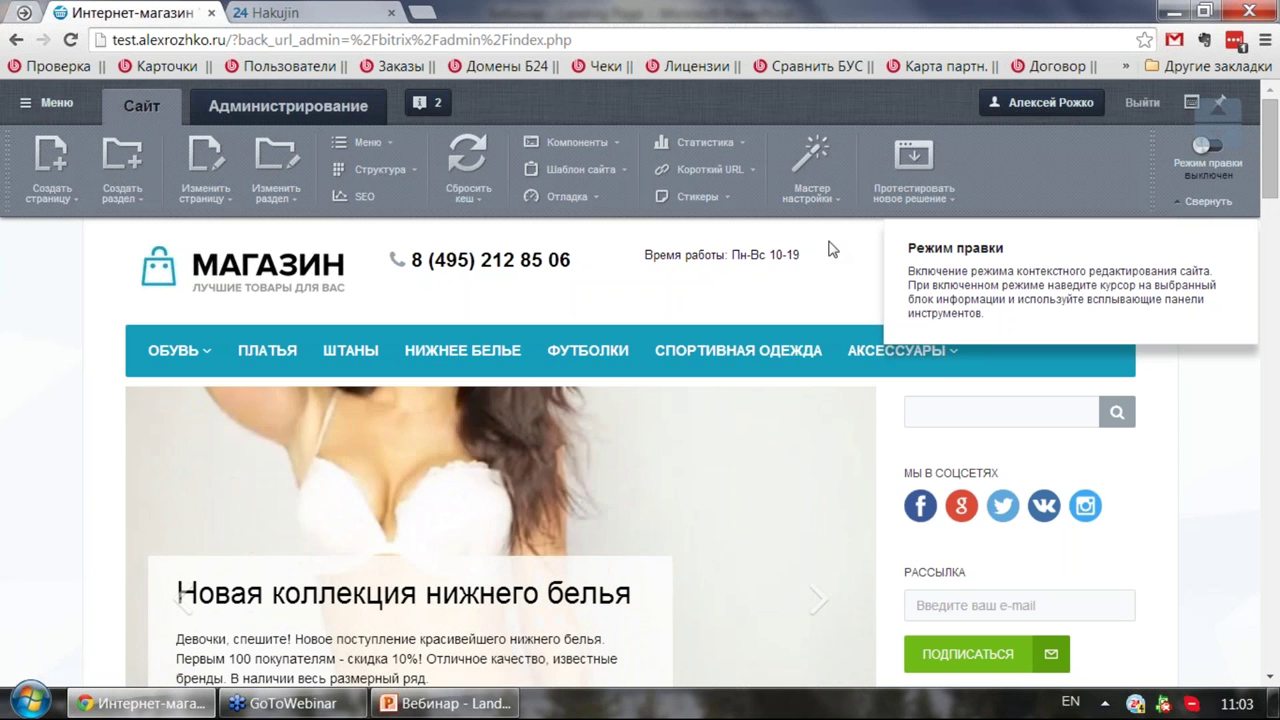
Step: Turn on Режим правки and scroll down the homepage to the news block
{"action": "left_click", "coordinate": [1199, 173]}
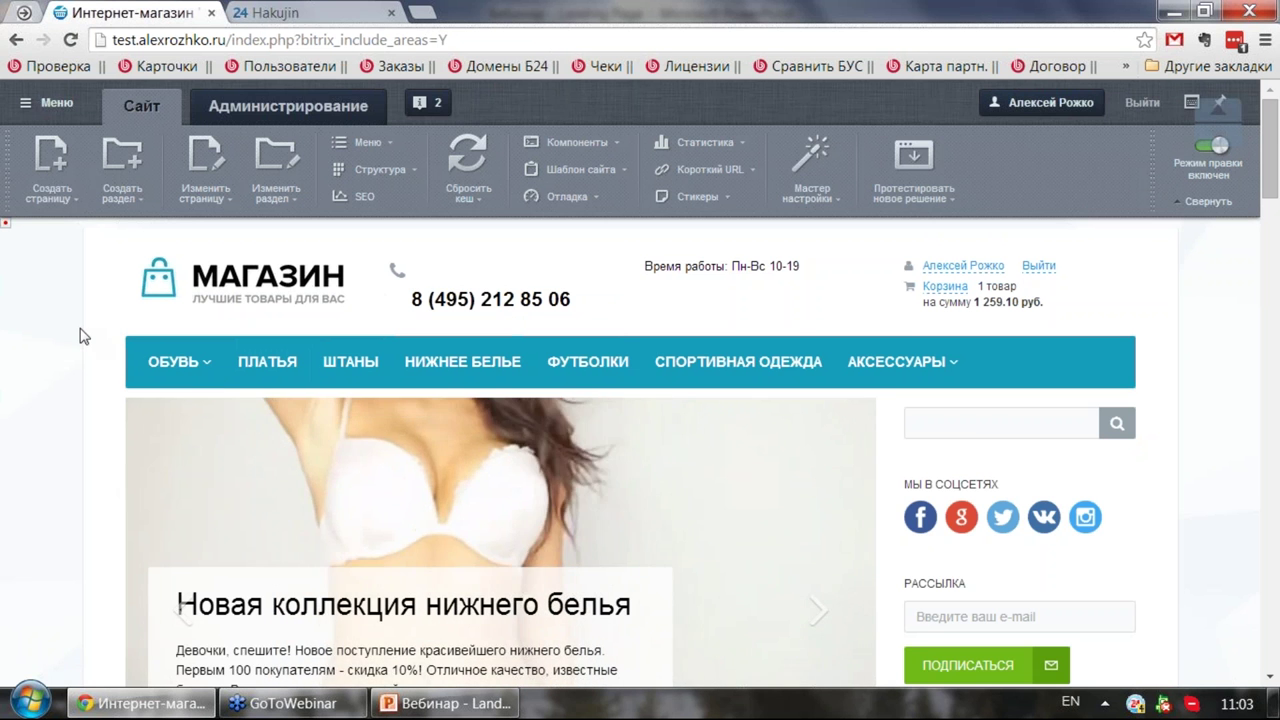
{"action": "scroll", "coordinate": [83, 336], "scroll_direction": "down", "scroll_amount": 3}
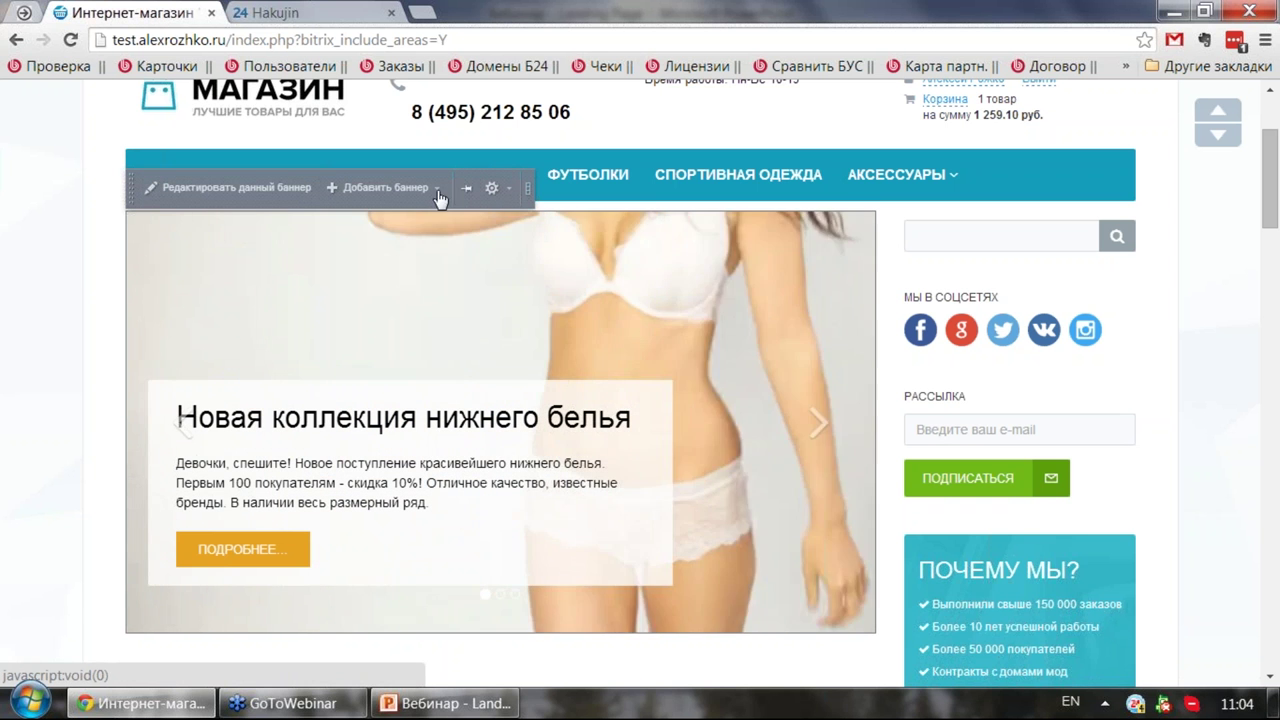
{"action": "scroll", "coordinate": [90, 208], "scroll_direction": "down", "scroll_amount": 4}
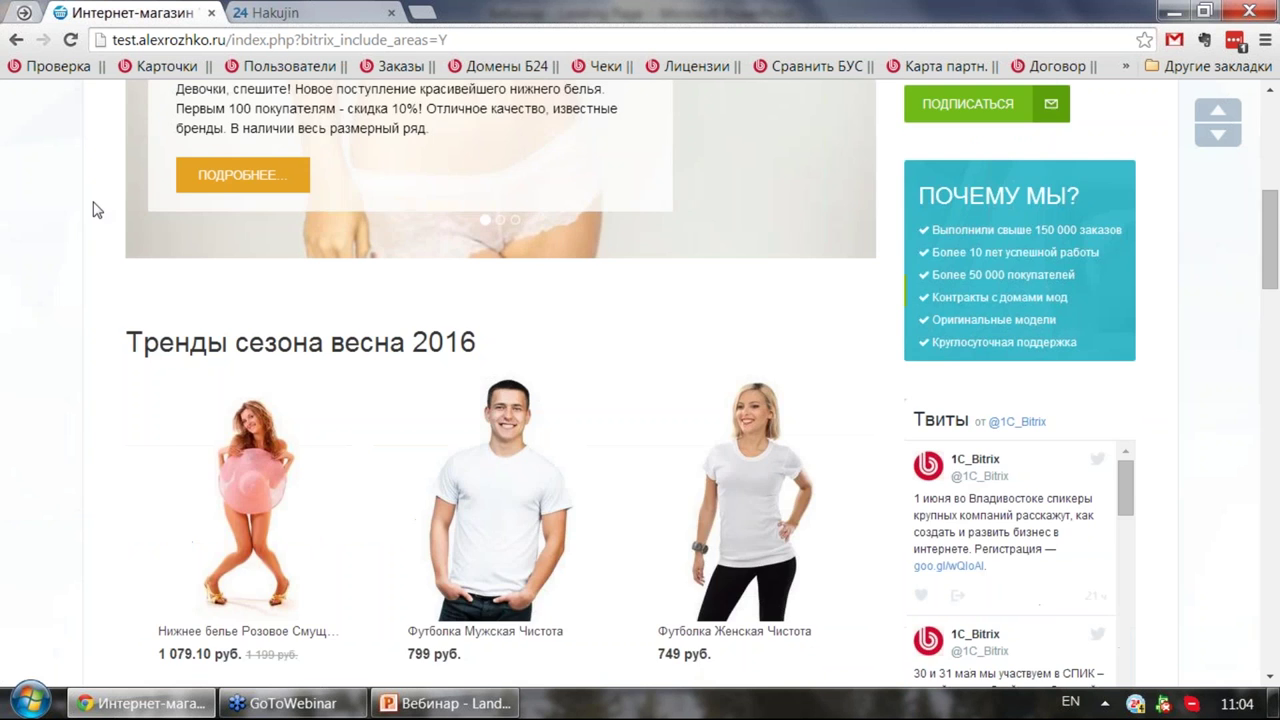
{"action": "scroll", "coordinate": [92, 208], "scroll_direction": "down", "scroll_amount": 2}
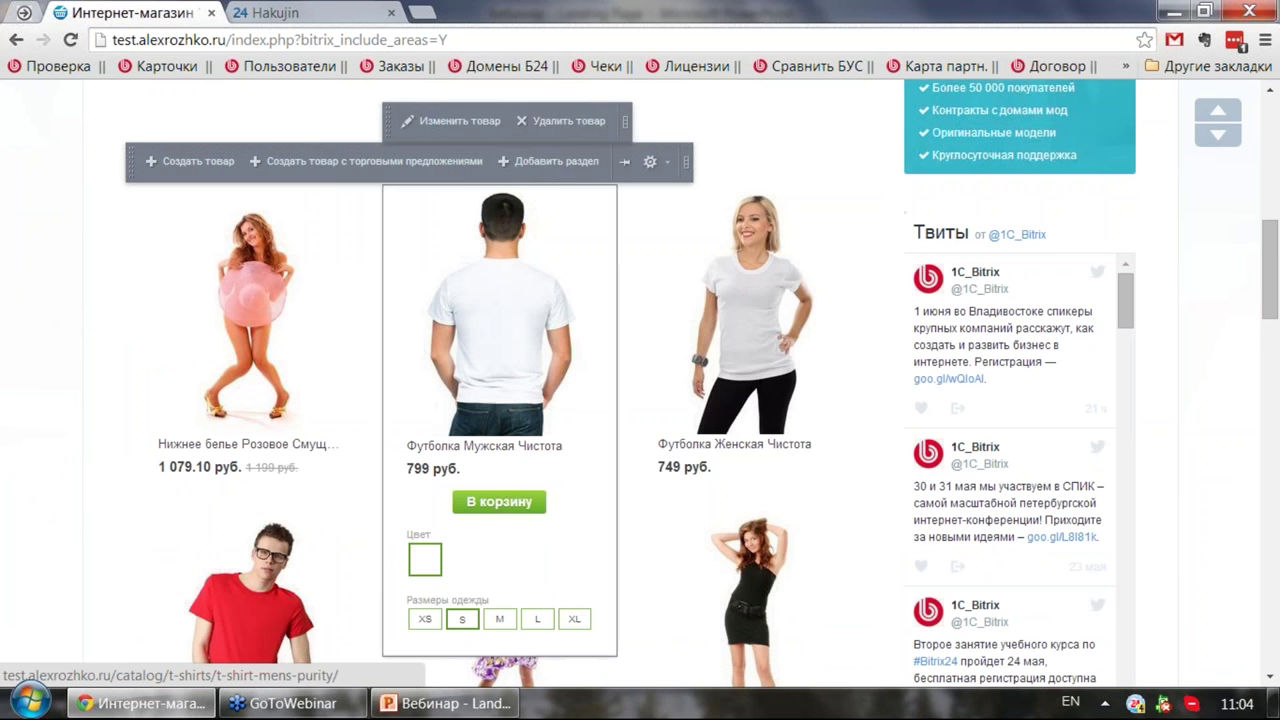
{"action": "scroll", "coordinate": [564, 247], "scroll_direction": "down", "scroll_amount": 7}
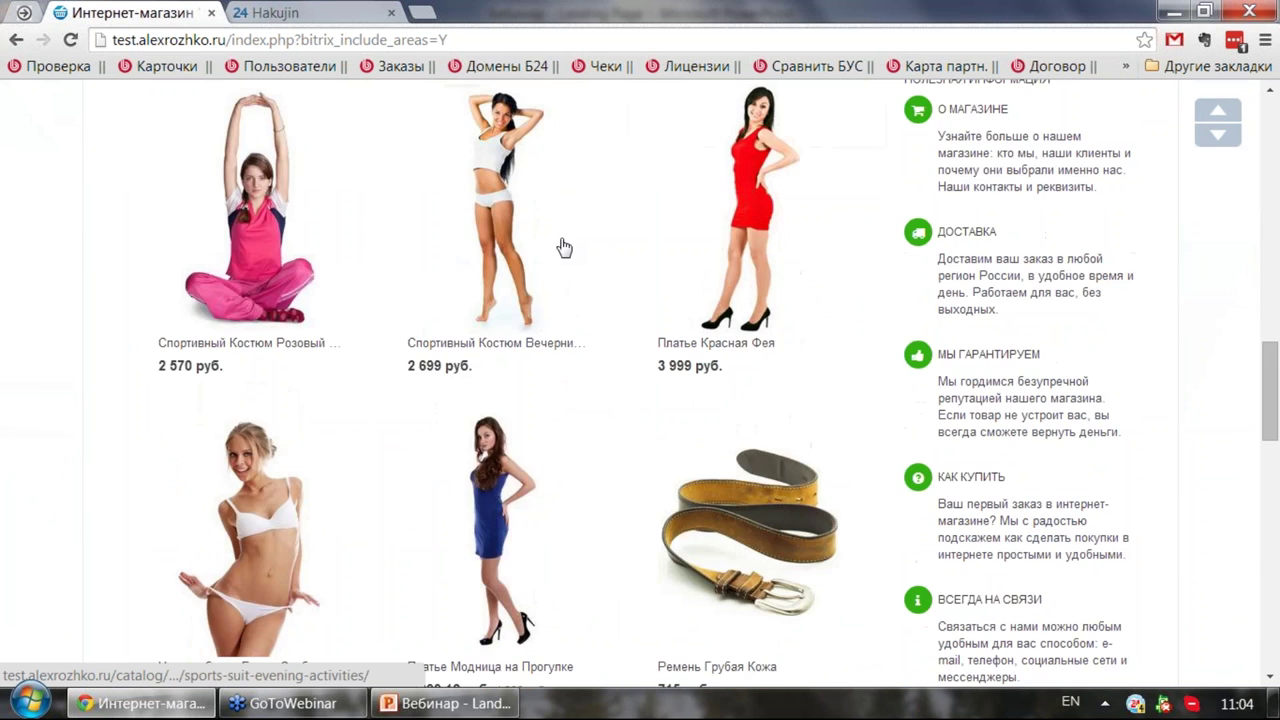
{"action": "scroll", "coordinate": [564, 247], "scroll_direction": "down", "scroll_amount": 10}
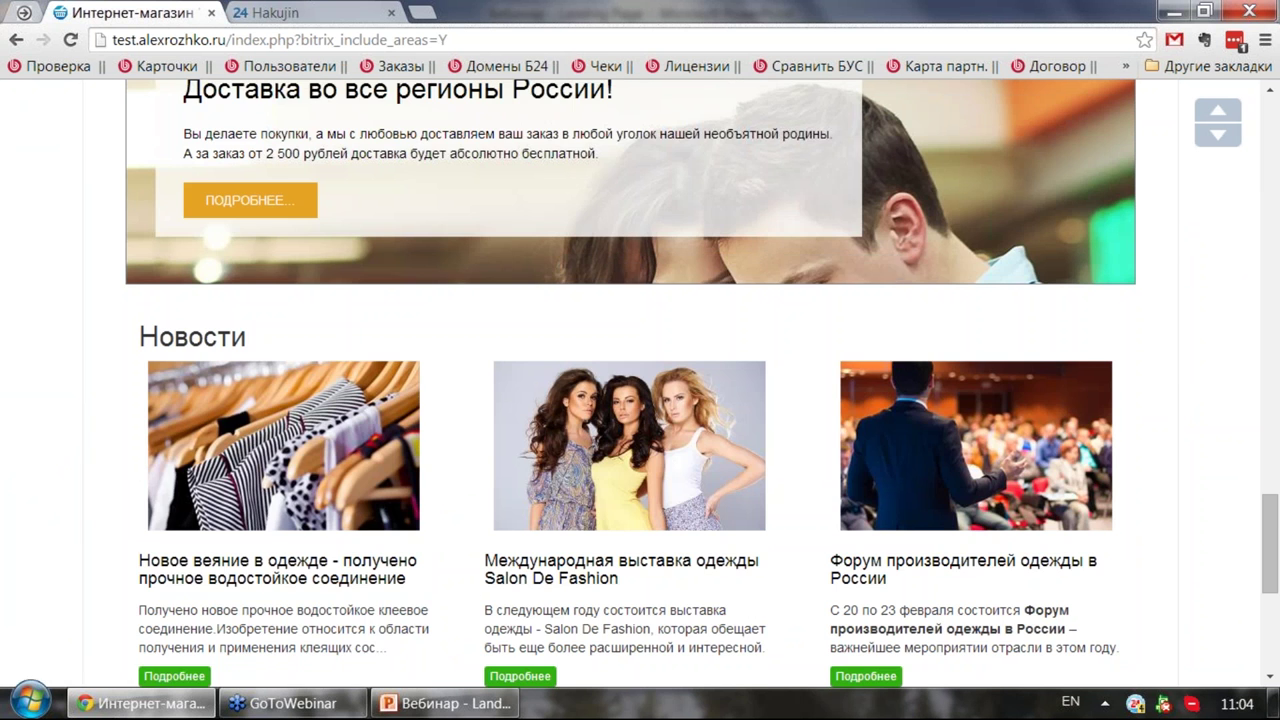
{"action": "scroll", "coordinate": [540, 400], "scroll_direction": "down", "scroll_amount": 2}
Step: Open the Salon De Fashion exhibition news article
{"action": "left_click", "coordinate": [560, 390]}
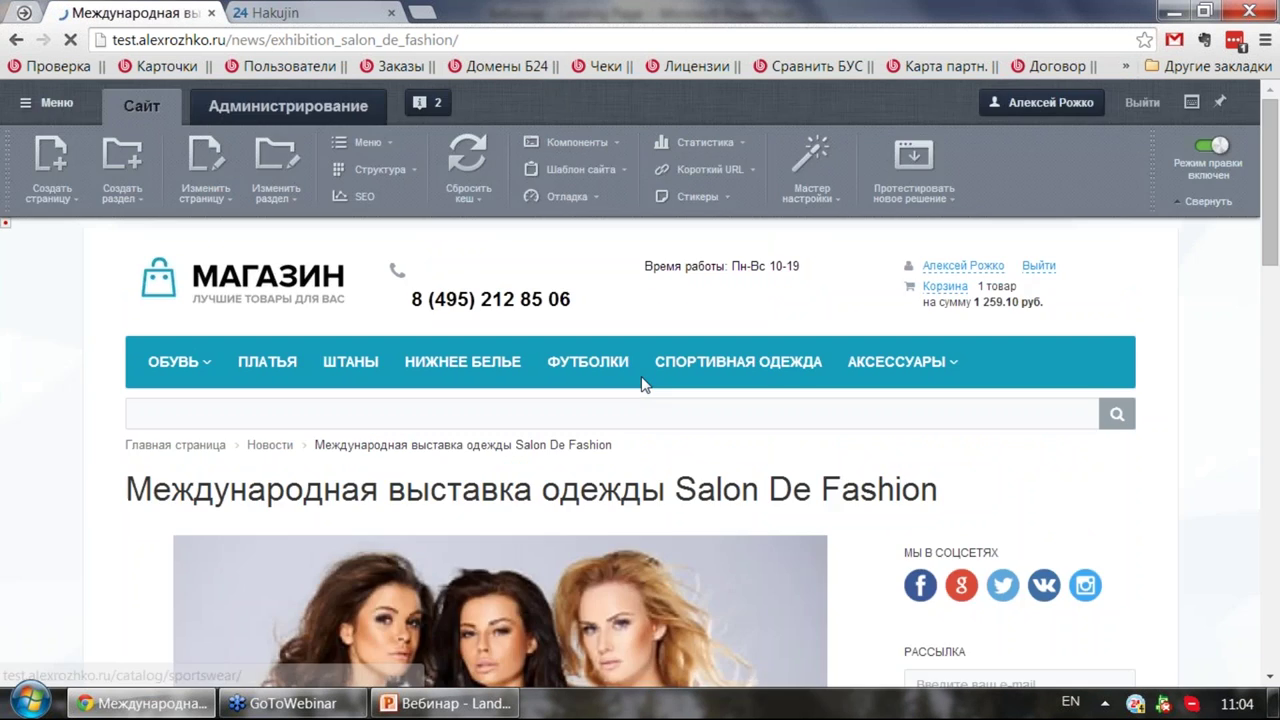
{"action": "mouse_move", "coordinate": [242, 284]}
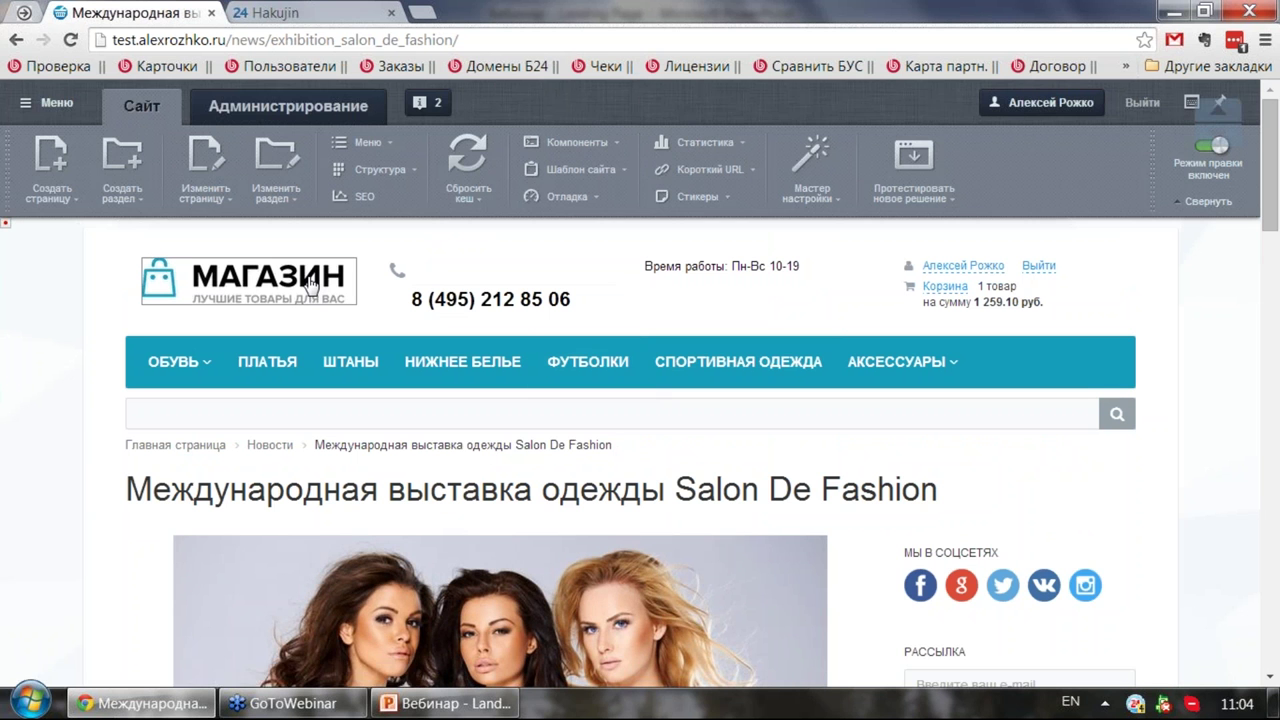
{"action": "scroll", "coordinate": [322, 300], "scroll_direction": "down", "scroll_amount": 2}
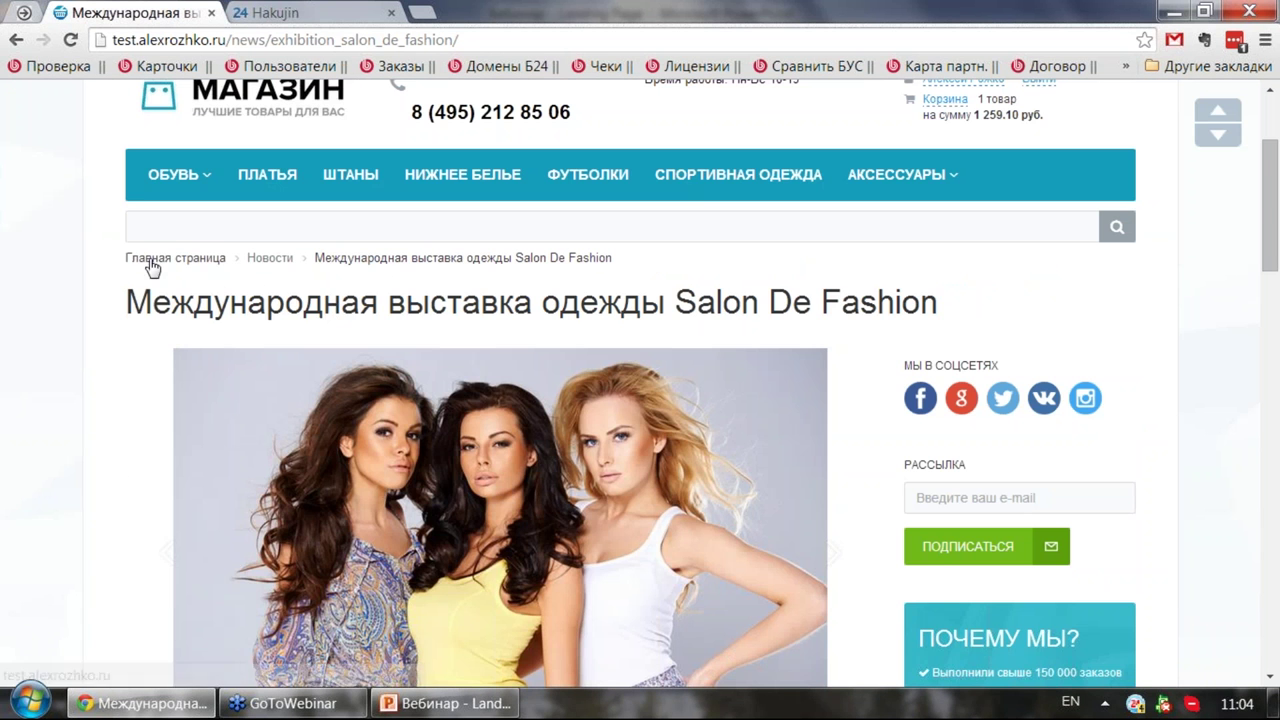
{"action": "mouse_move", "coordinate": [290, 368]}
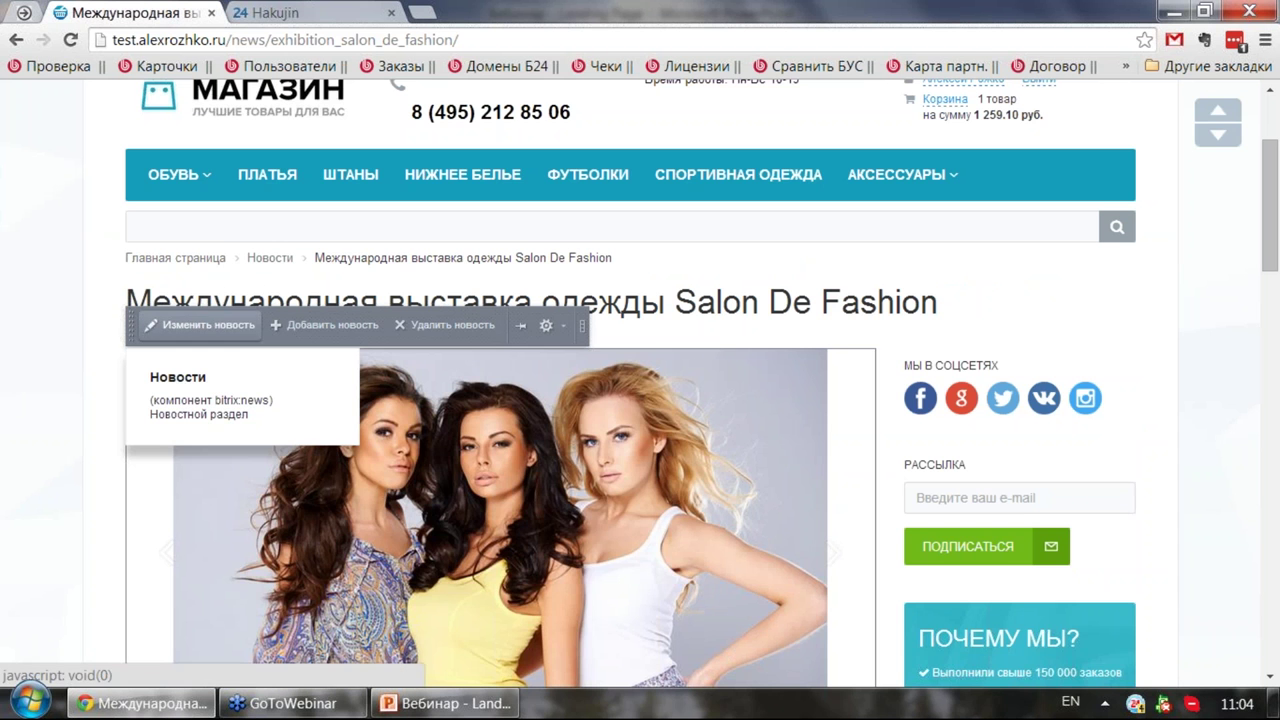
Step: Open the article's edit form full-page and switch to its Подробно description
{"action": "left_click", "coordinate": [205, 325]}
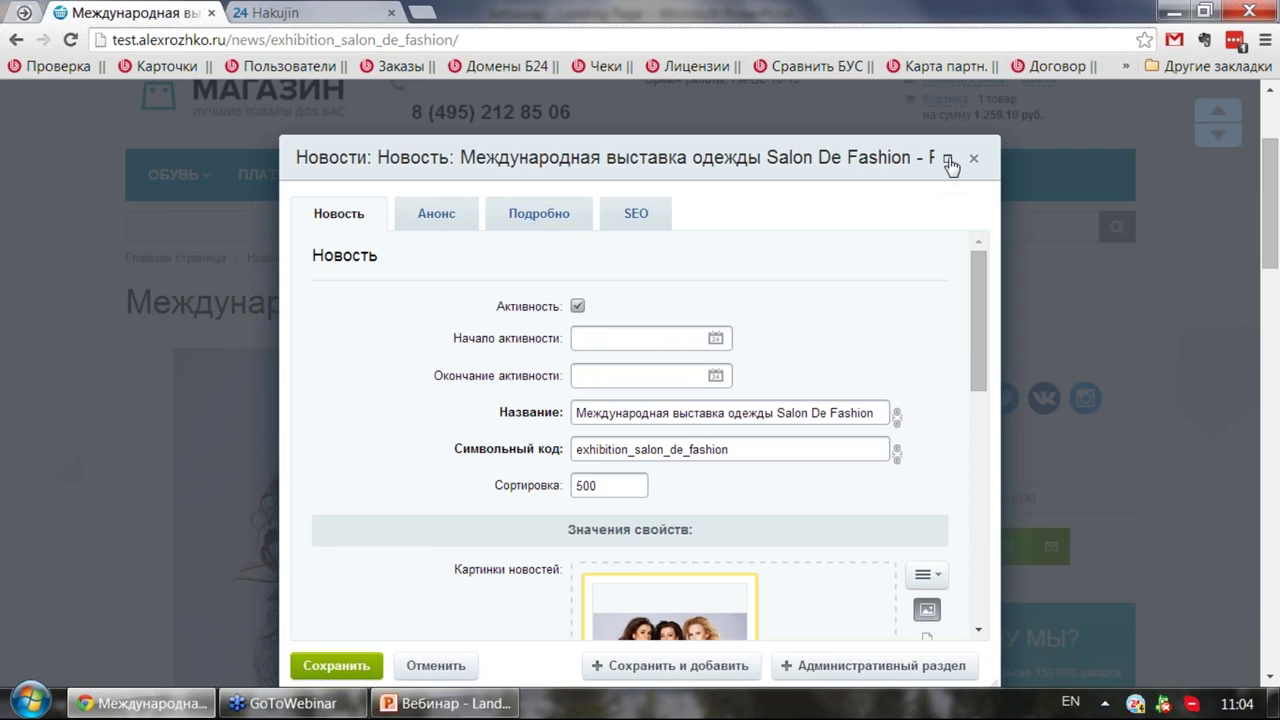
{"action": "left_click", "coordinate": [948, 160]}
{"action": "scroll", "coordinate": [365, 203], "scroll_direction": "down", "scroll_amount": 3}
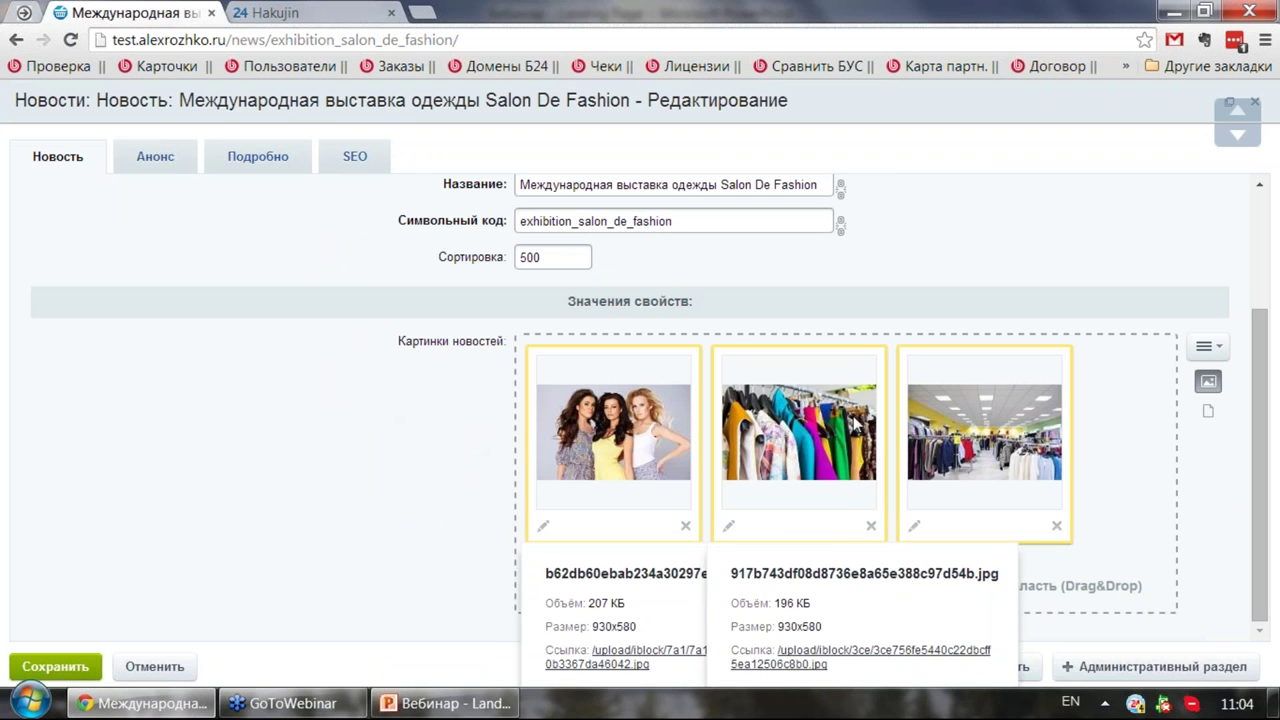
{"action": "left_click", "coordinate": [167, 170]}
{"action": "scroll", "coordinate": [525, 305], "scroll_direction": "up", "scroll_amount": 3}
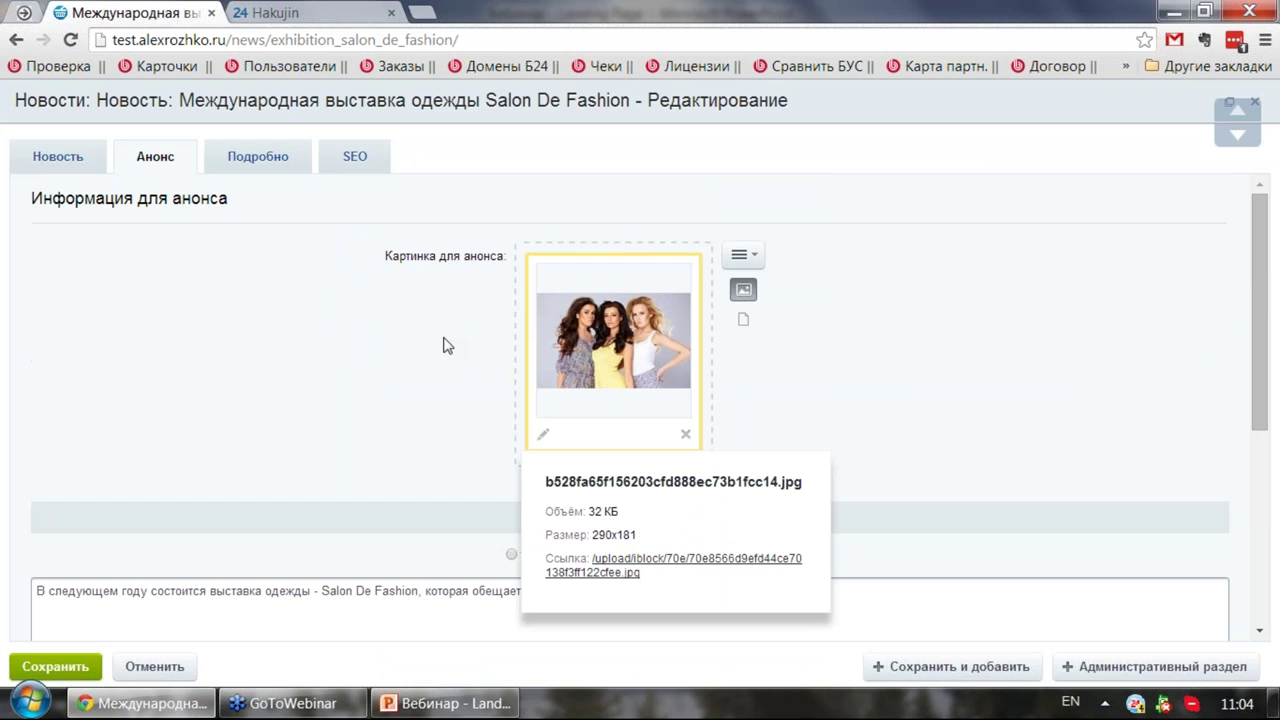
{"action": "scroll", "coordinate": [445, 340], "scroll_direction": "down", "scroll_amount": 2}
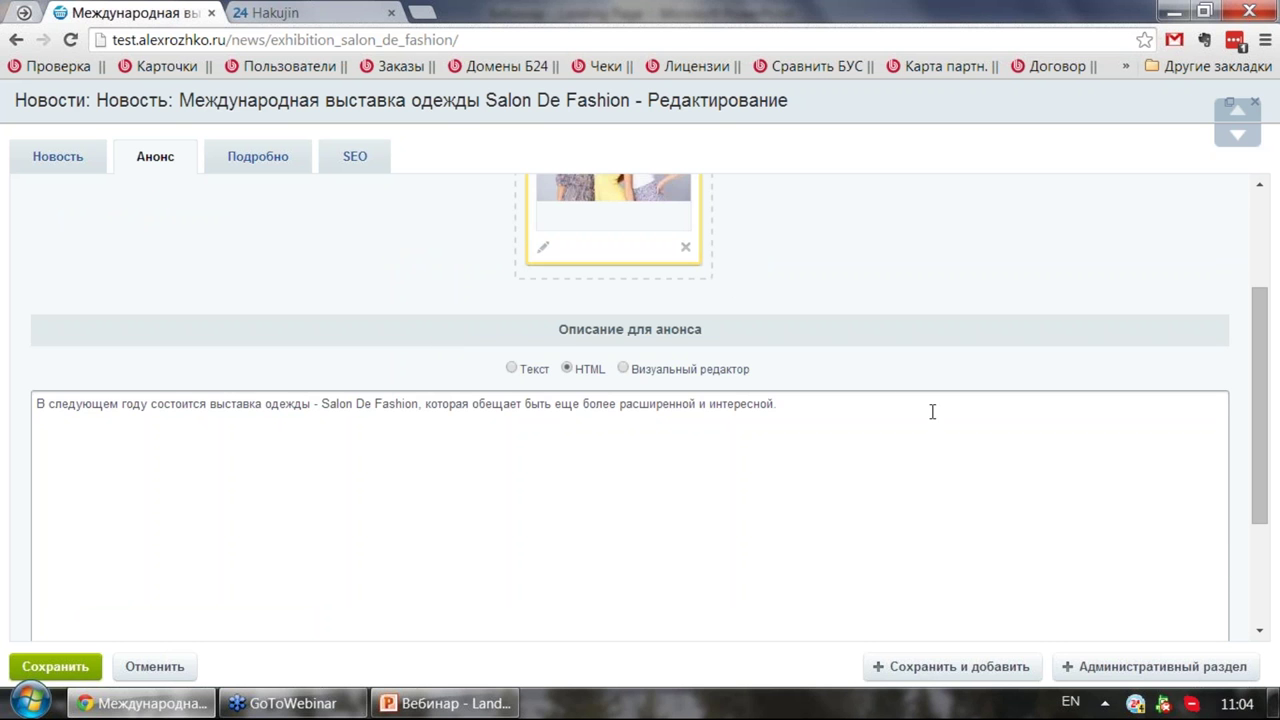
{"action": "left_click", "coordinate": [262, 163]}
{"action": "scroll", "coordinate": [300, 255], "scroll_direction": "down", "scroll_amount": 2}
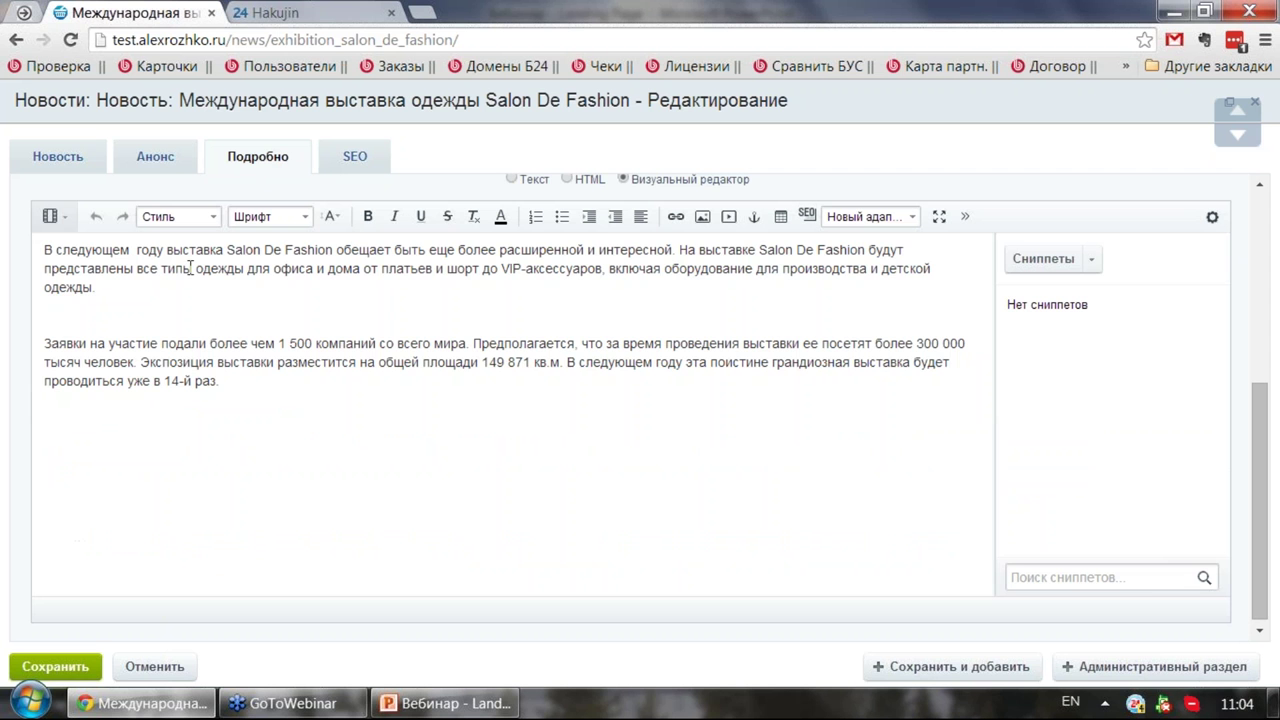
Step: Make the end of the first description paragraph bold
{"action": "left_click_drag", "start_coordinate": [158, 262], "coordinate": [282, 394]}
{"action": "left_click", "coordinate": [143, 436]}
{"action": "scroll", "coordinate": [277, 357], "scroll_direction": "up", "scroll_amount": 2}
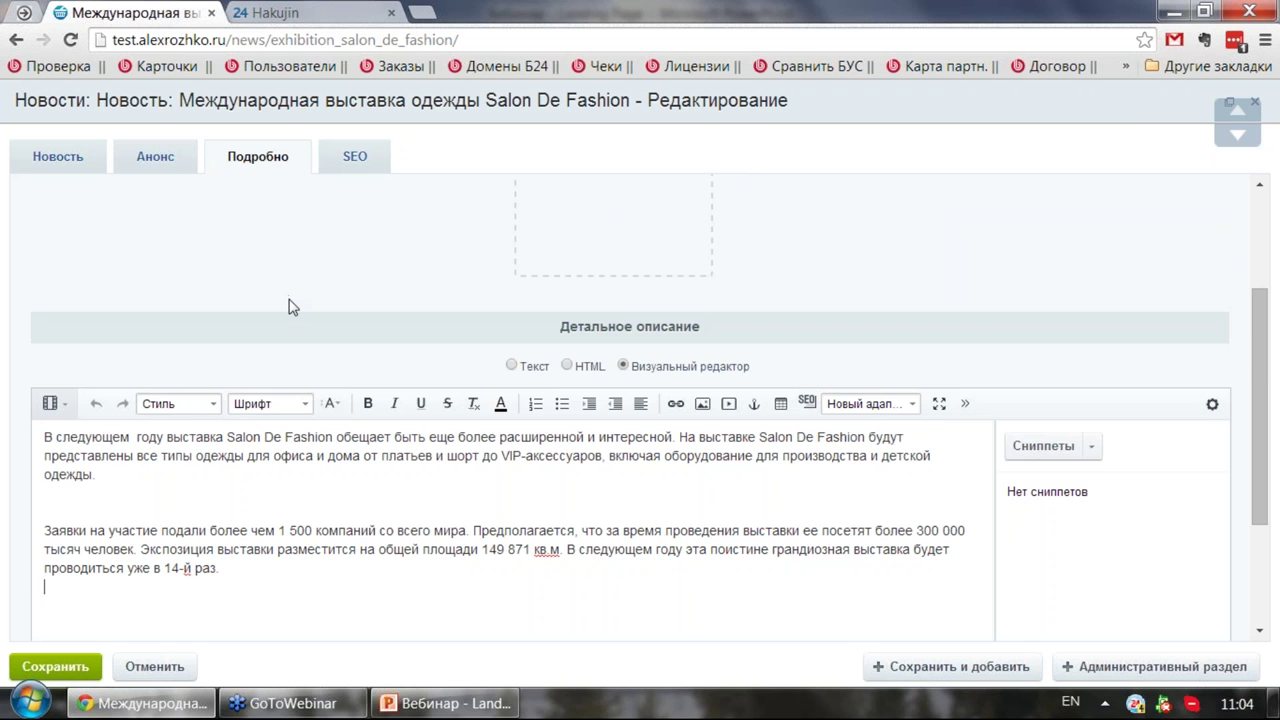
{"action": "scroll", "coordinate": [288, 307], "scroll_direction": "down", "scroll_amount": 2}
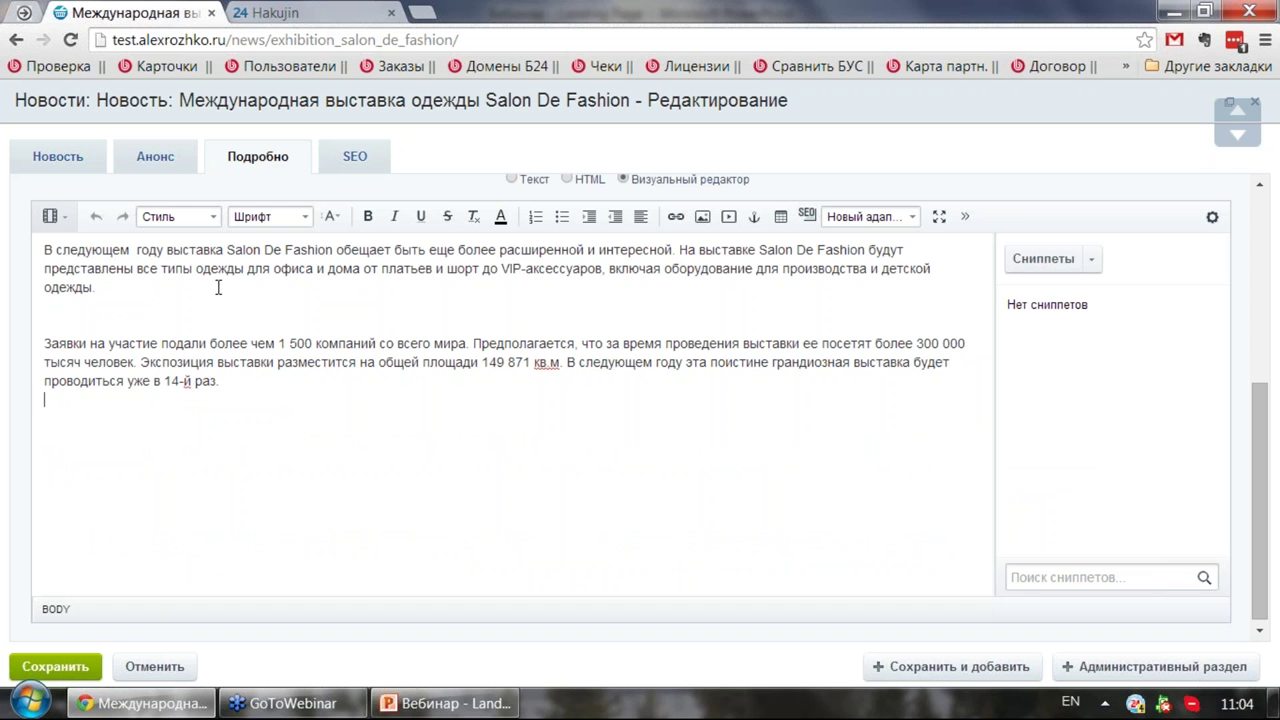
{"action": "left_click_drag", "start_coordinate": [355, 256], "coordinate": [454, 287]}
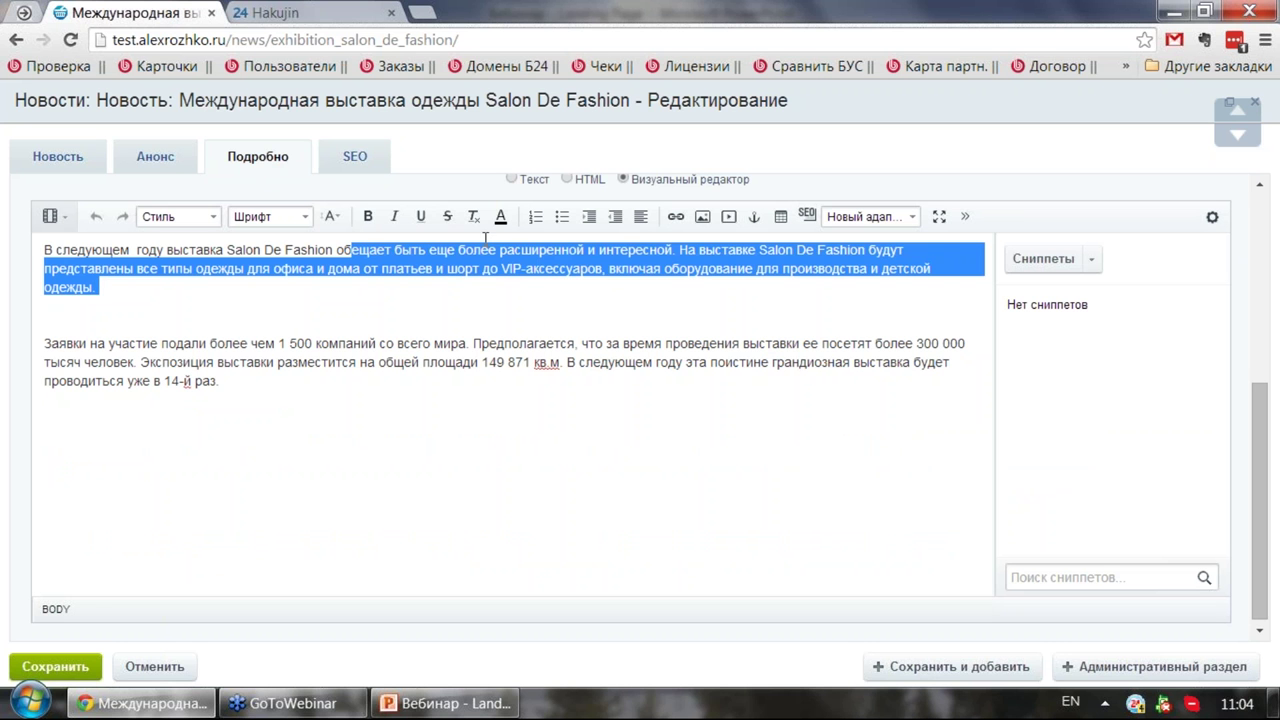
{"action": "left_click", "coordinate": [368, 217]}
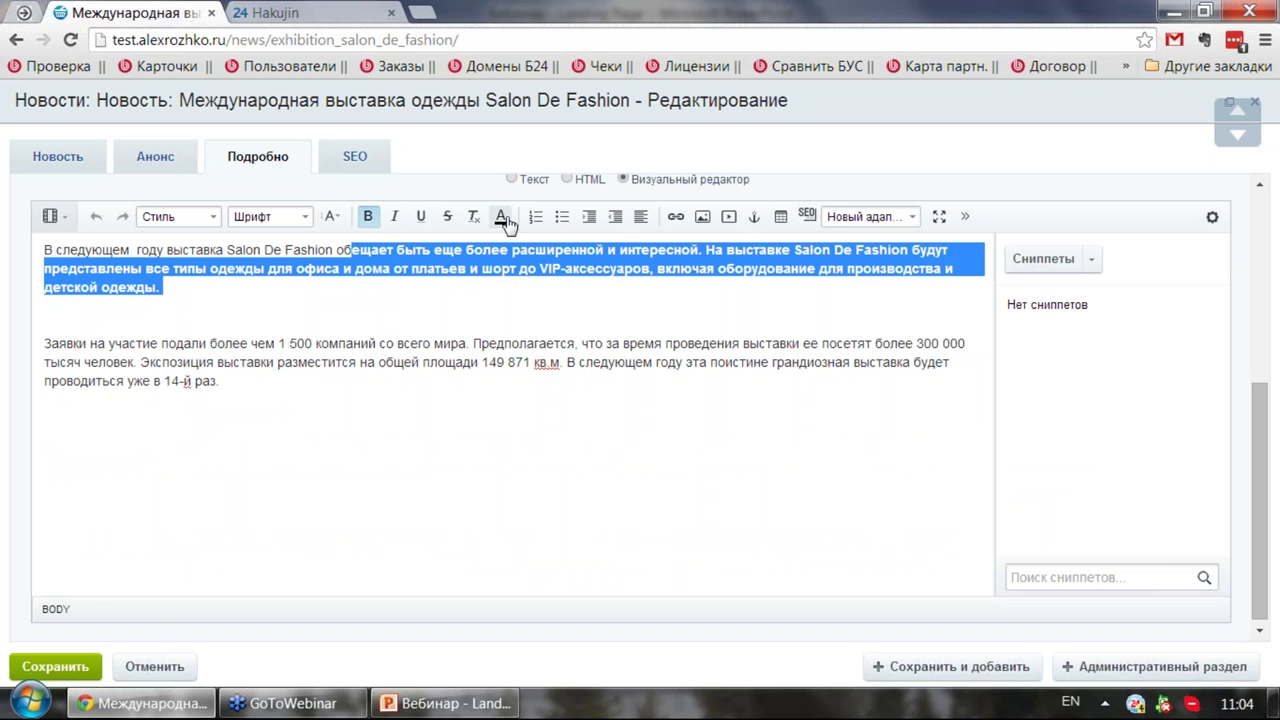
{"action": "left_click", "coordinate": [447, 343]}
Step: Colour the rest of the second paragraph light blue and add an empty line between paragraphs
{"action": "left_click_drag", "start_coordinate": [257, 344], "coordinate": [387, 376]}
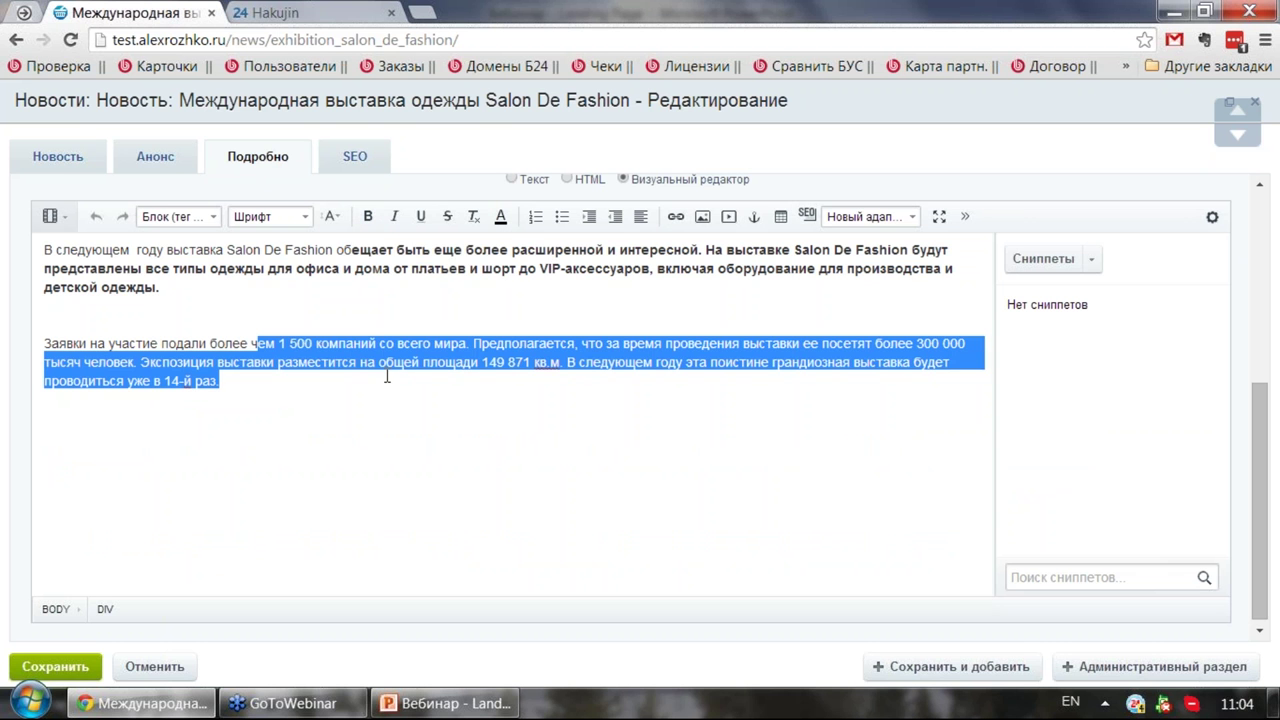
{"action": "left_click", "coordinate": [500, 216]}
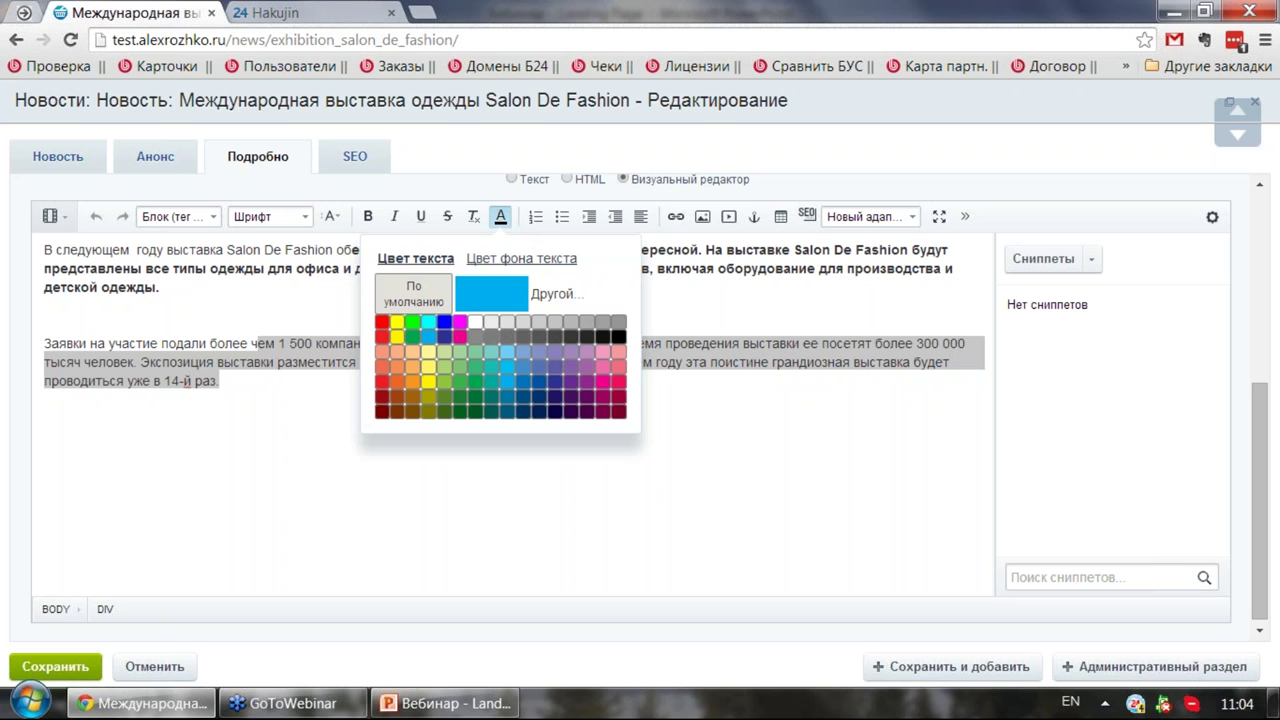
{"action": "left_click", "coordinate": [503, 381]}
{"action": "scroll", "coordinate": [337, 344], "scroll_direction": "up", "scroll_amount": 2}
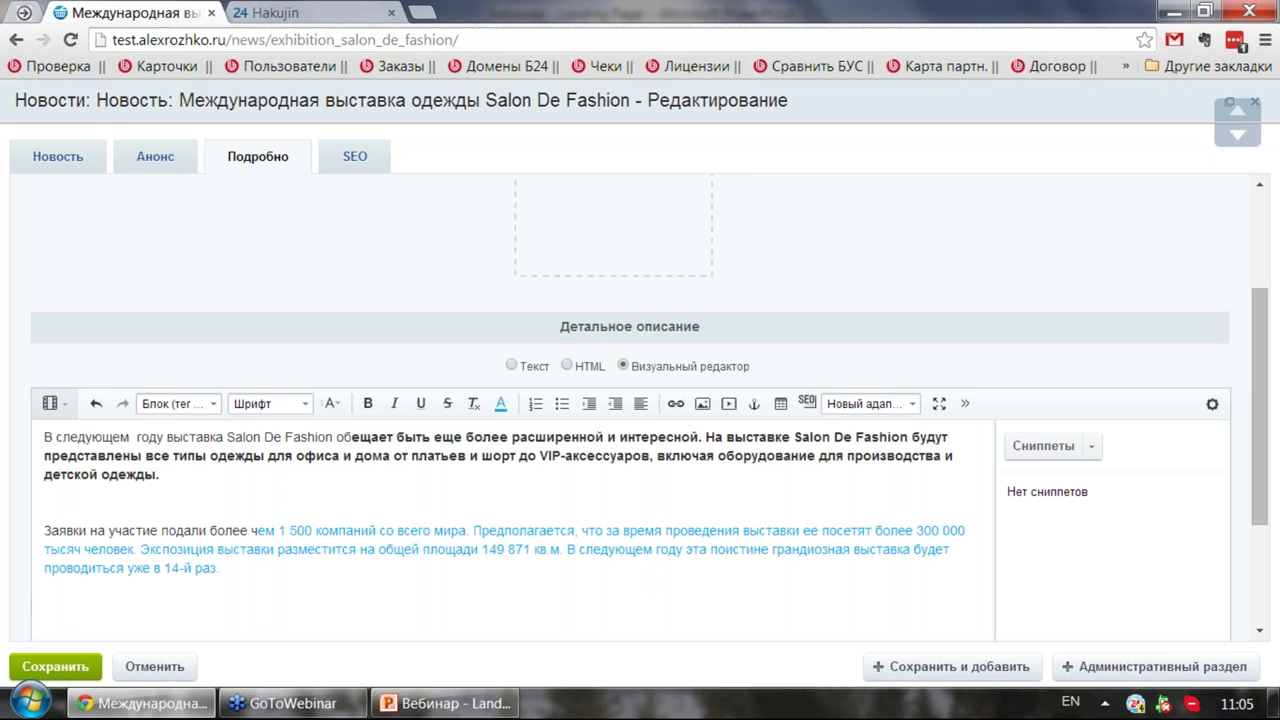
{"action": "left_click", "coordinate": [105, 494]}
{"action": "key", "text": "Return"}
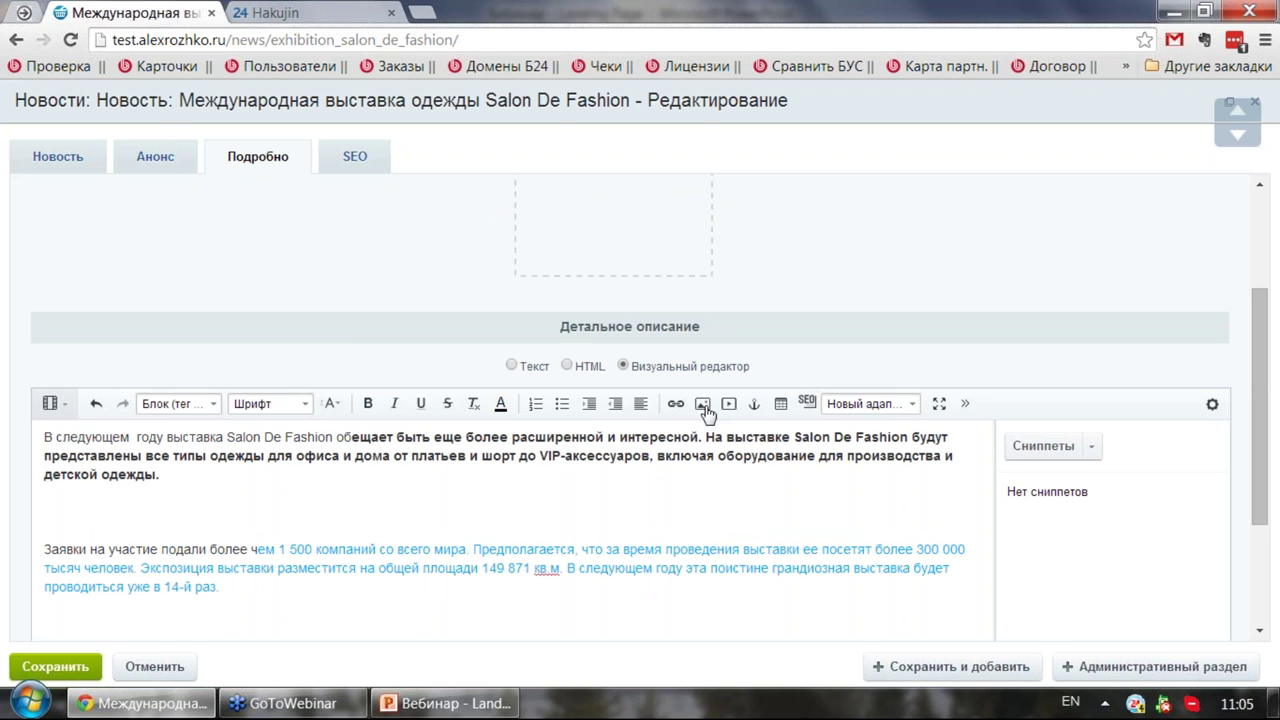
Step: Cancel a started image insert and save the edited news article
{"action": "left_click", "coordinate": [702, 404]}
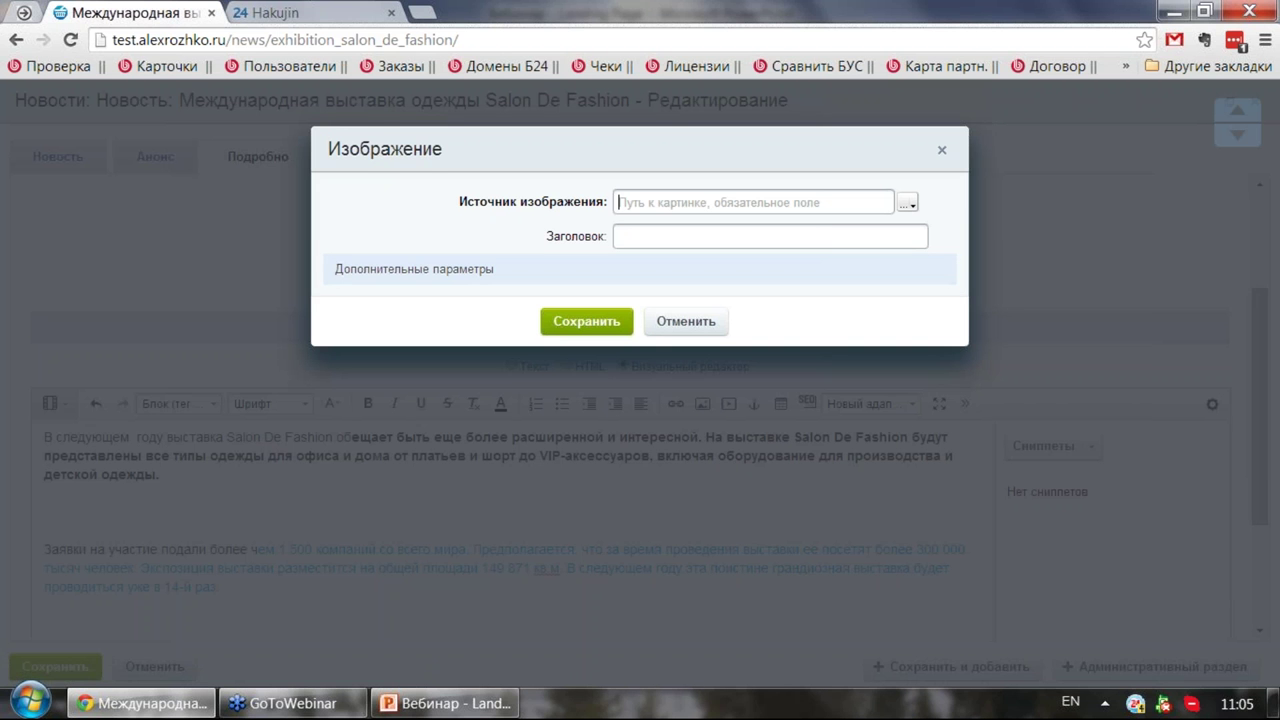
{"action": "left_click", "coordinate": [907, 205]}
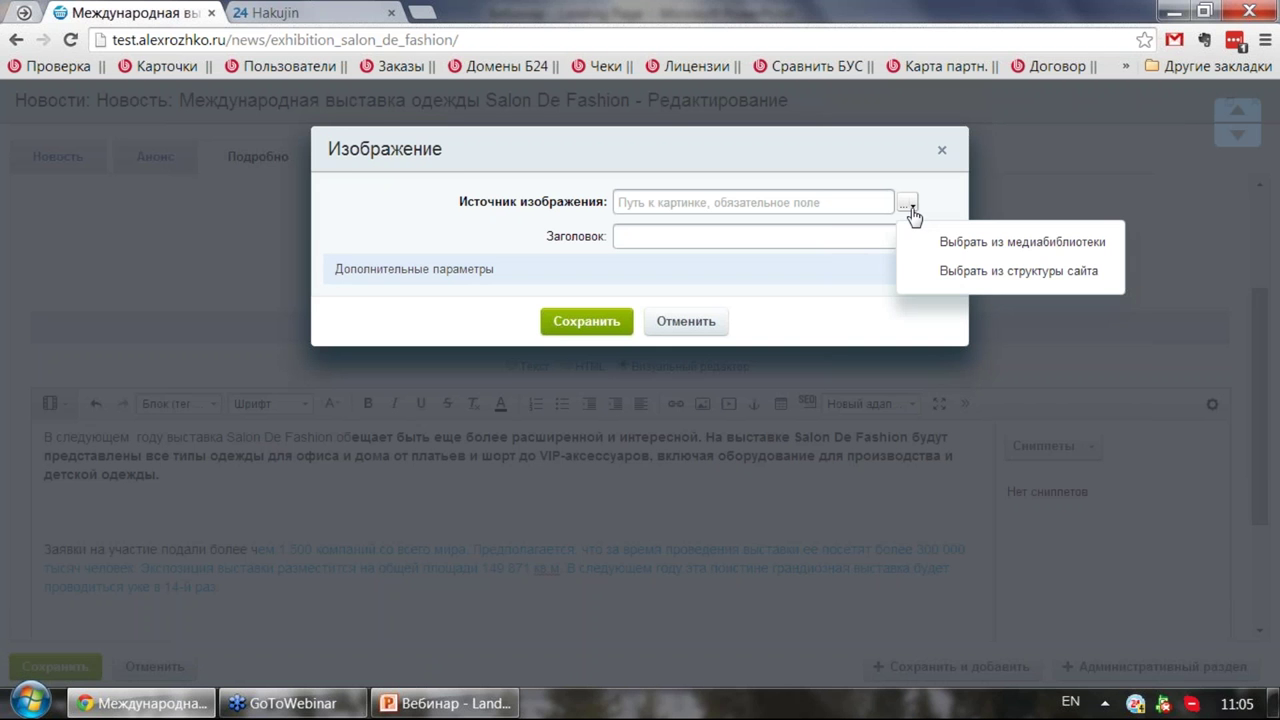
{"action": "left_click", "coordinate": [942, 150]}
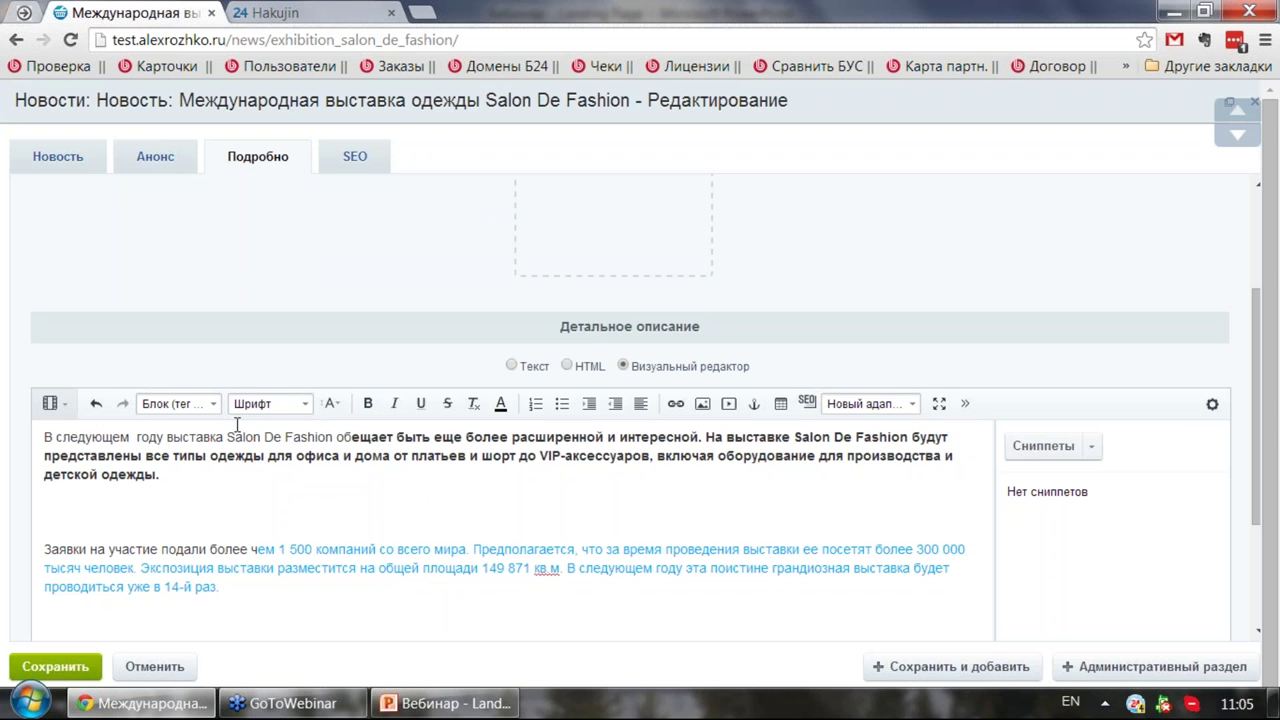
{"action": "left_click", "coordinate": [55, 666]}
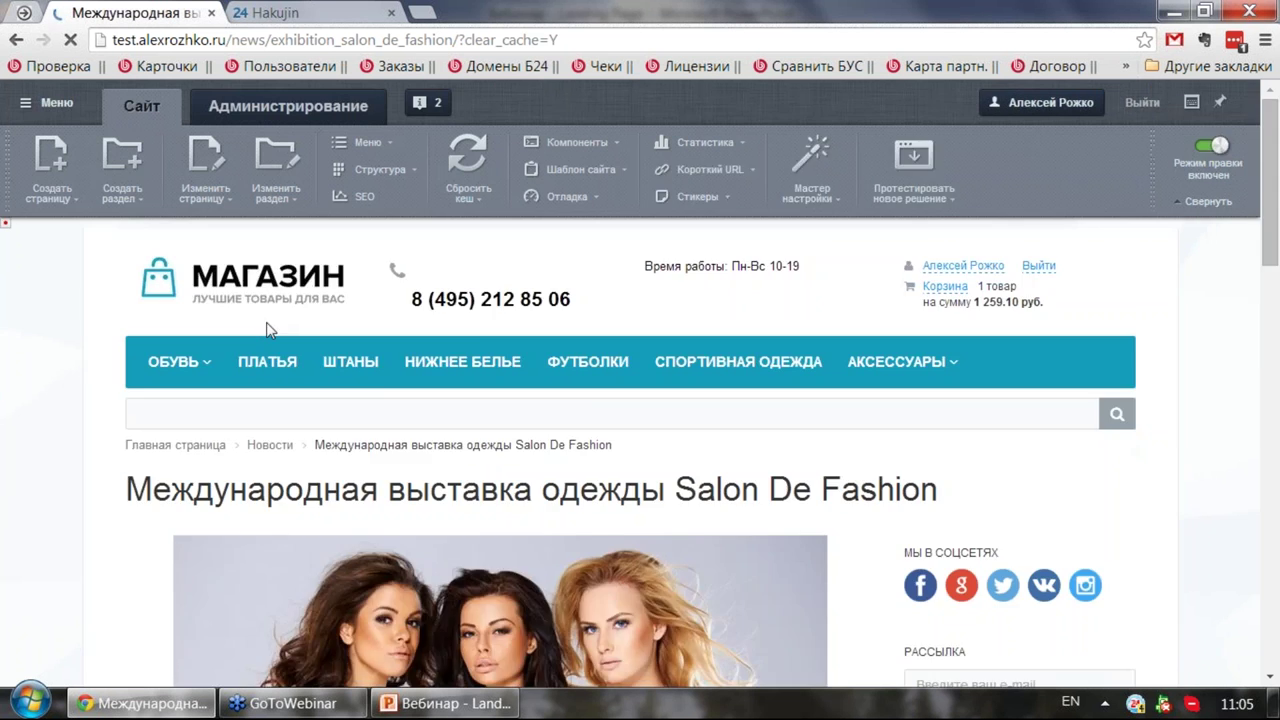
Step: Check the saved article's bold paragraph and the paragraph about exhibition applicants
{"action": "scroll", "coordinate": [253, 325], "scroll_direction": "down", "scroll_amount": 5}
{"action": "scroll", "coordinate": [249, 332], "scroll_direction": "down", "scroll_amount": 2}
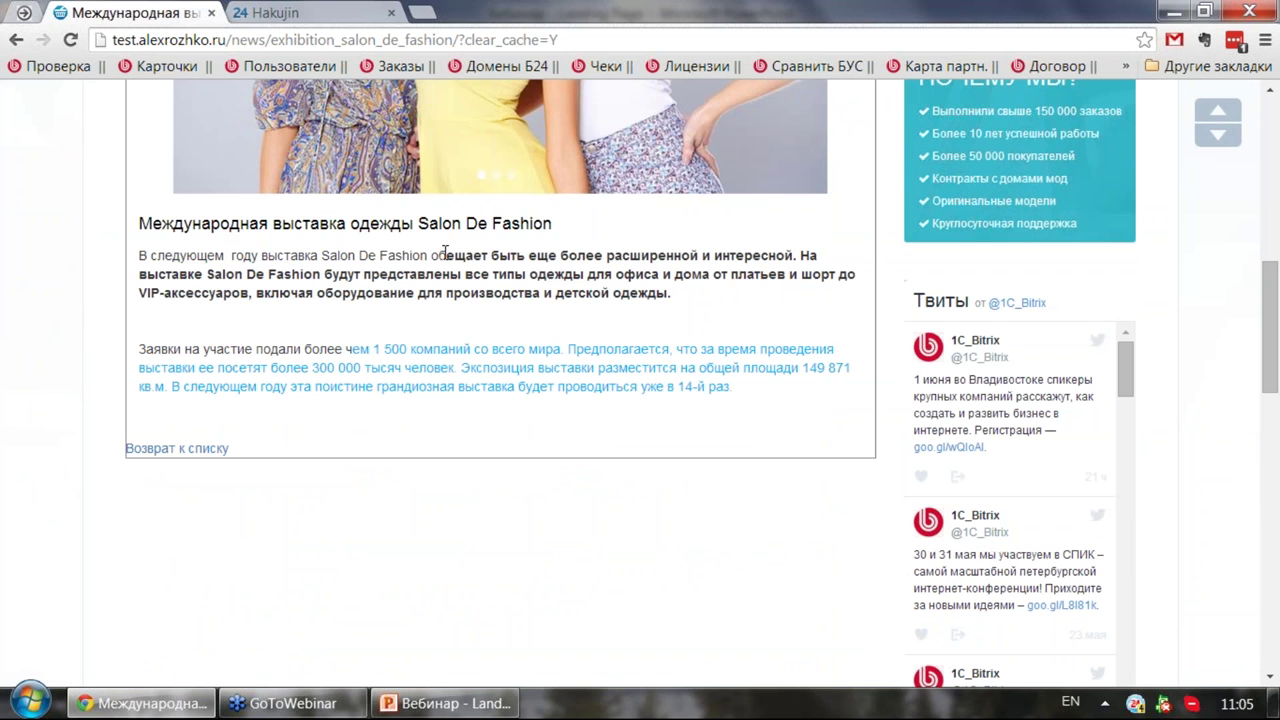
{"action": "left_click_drag", "start_coordinate": [446, 252], "coordinate": [676, 296]}
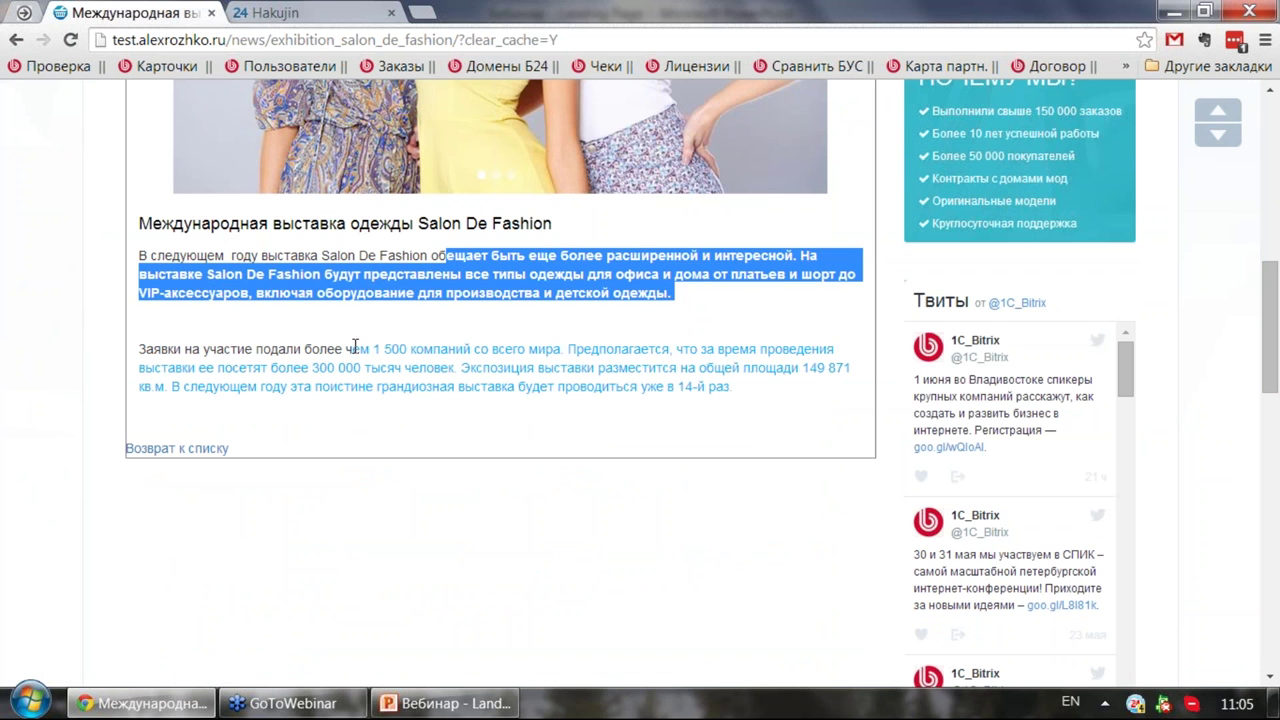
{"action": "left_click_drag", "start_coordinate": [353, 348], "coordinate": [740, 385]}
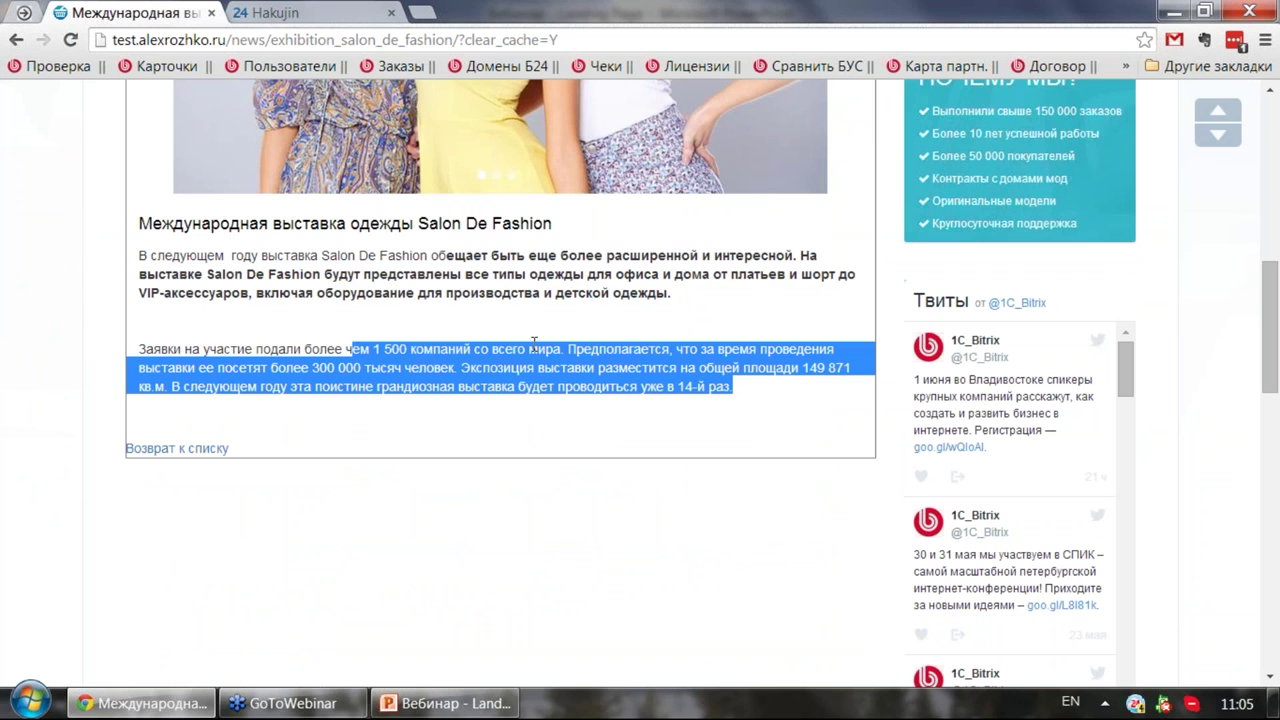
{"action": "scroll", "coordinate": [534, 343], "scroll_direction": "up", "scroll_amount": 4}
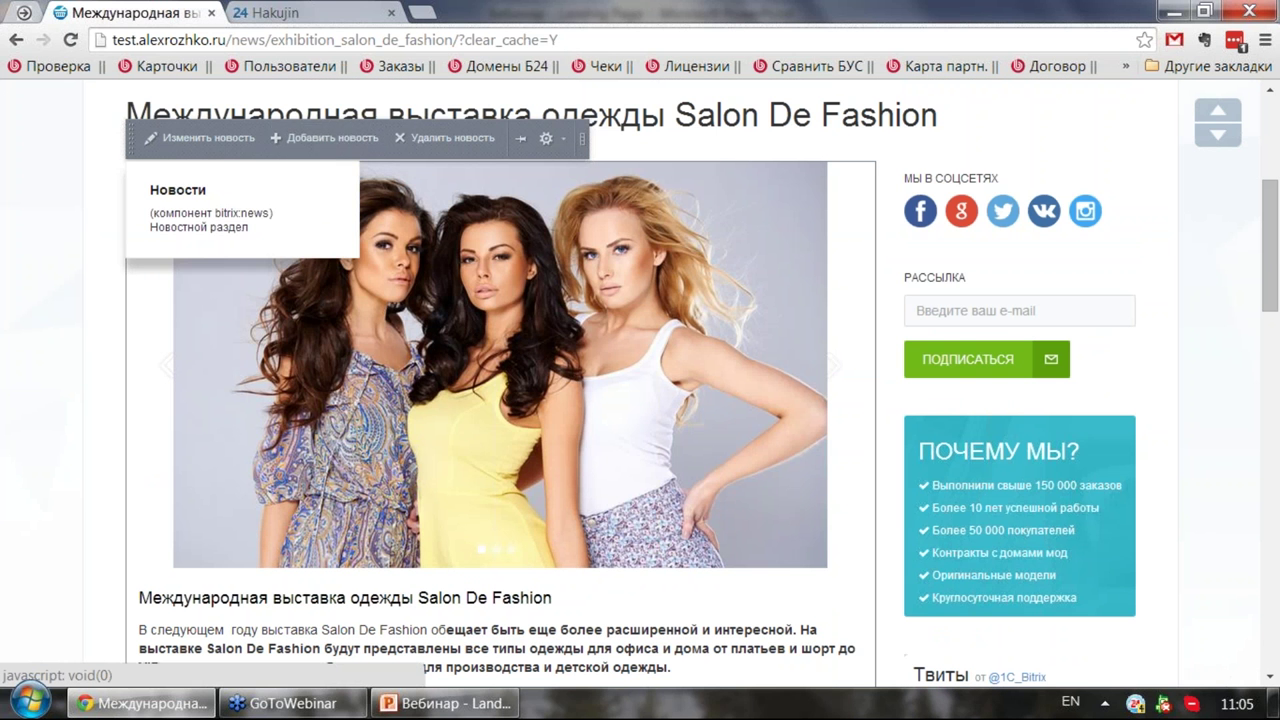
{"action": "scroll", "coordinate": [572, 336], "scroll_direction": "up", "scroll_amount": 2}
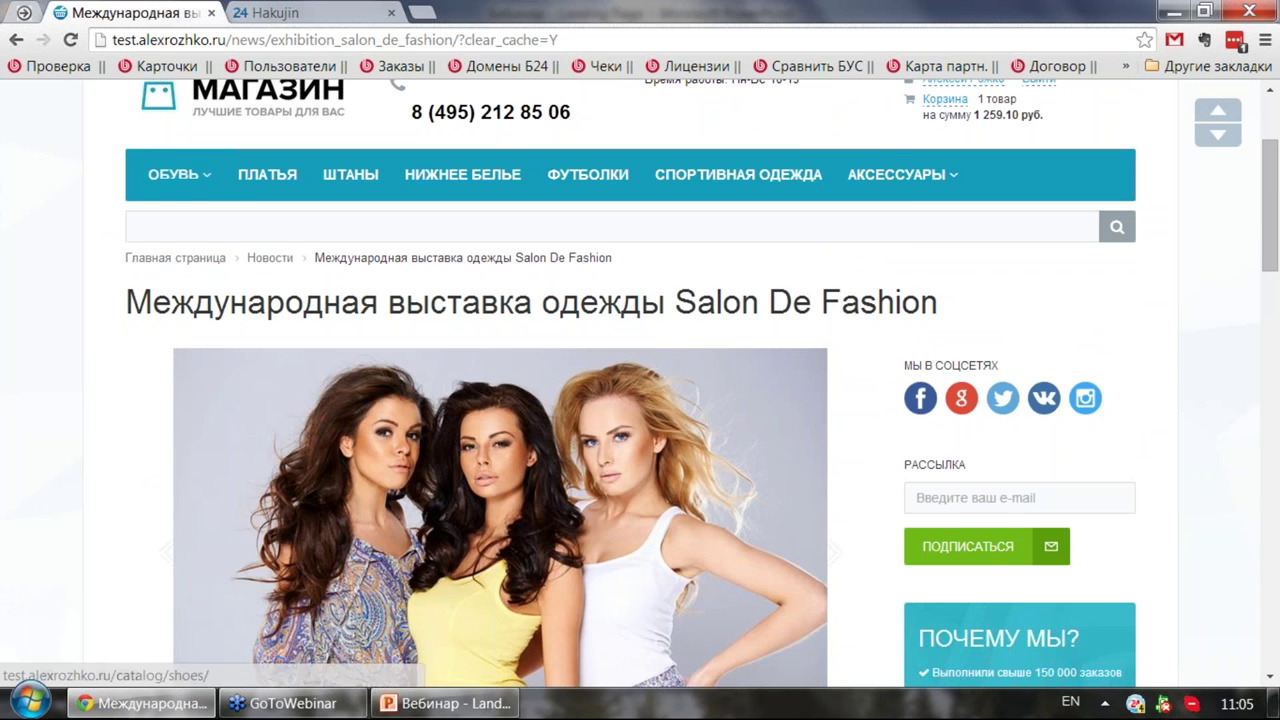
{"action": "scroll", "coordinate": [267, 361], "scroll_direction": "up", "scroll_amount": 2}
Step: Return to the shop homepage and flip the banner to the shoes slide and back to lingerie
{"action": "left_click", "coordinate": [240, 283]}
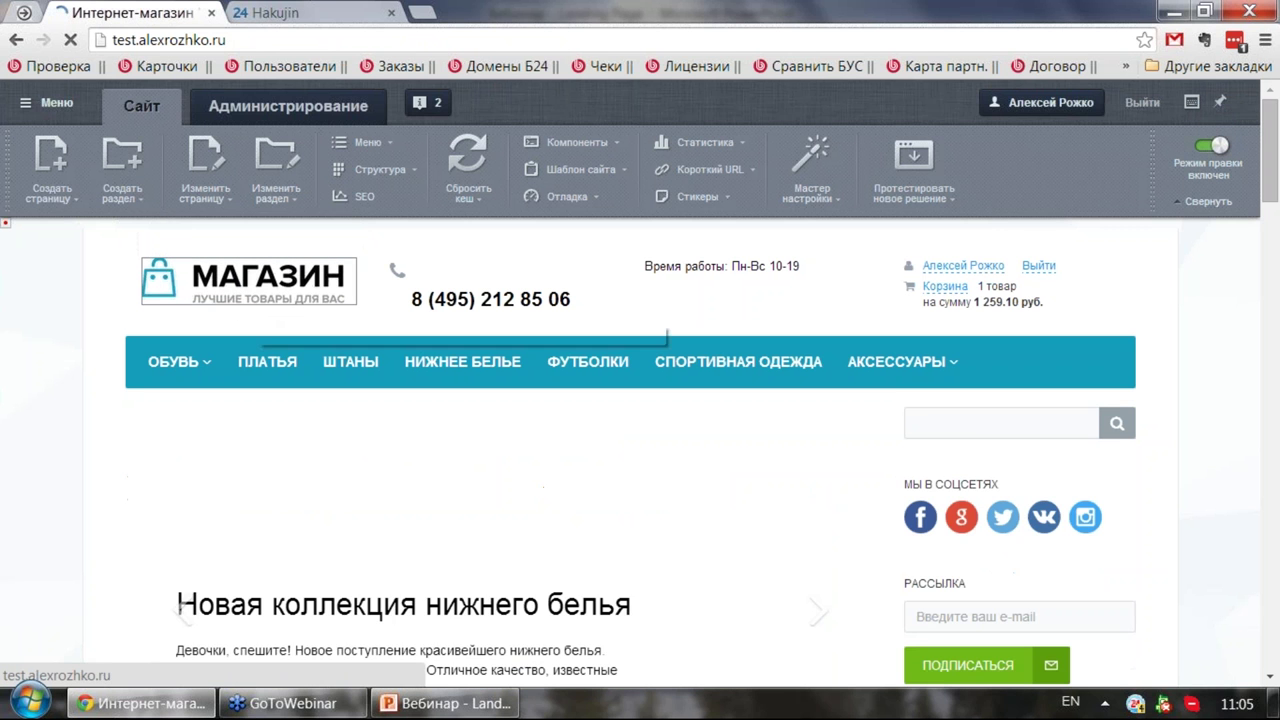
{"action": "scroll", "coordinate": [240, 300], "scroll_direction": "down", "scroll_amount": 2}
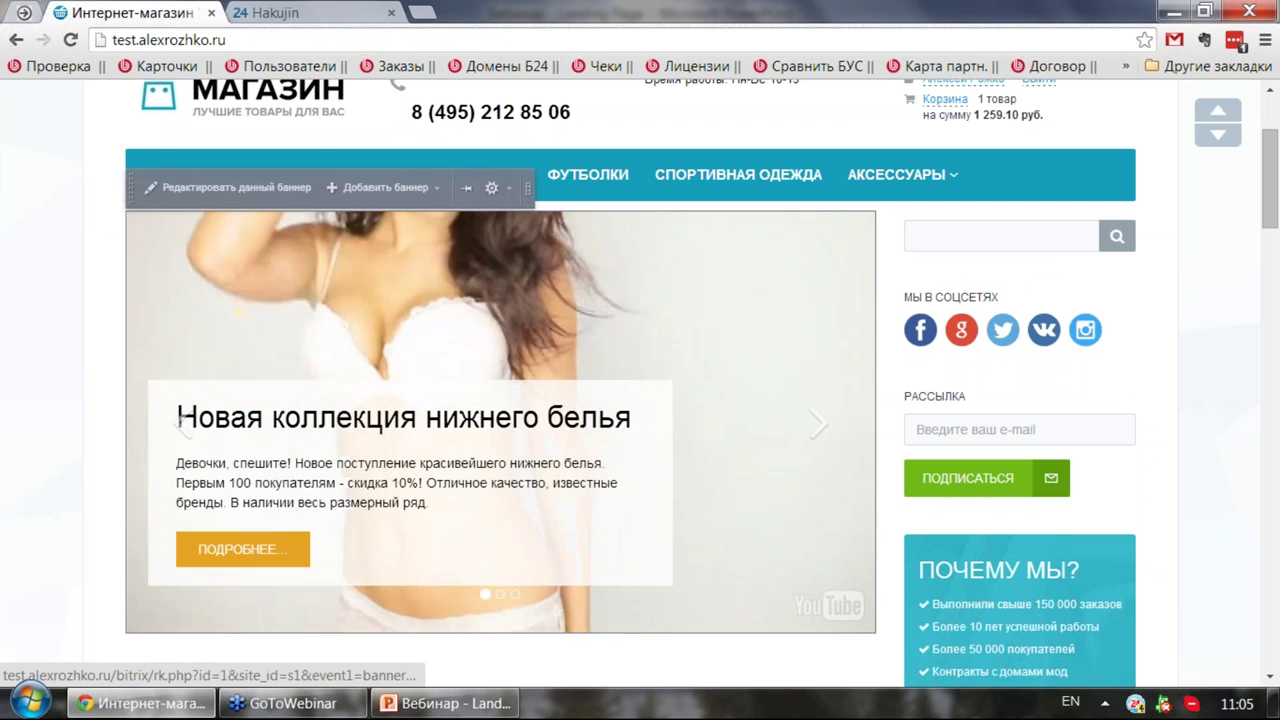
{"action": "left_click", "coordinate": [819, 426]}
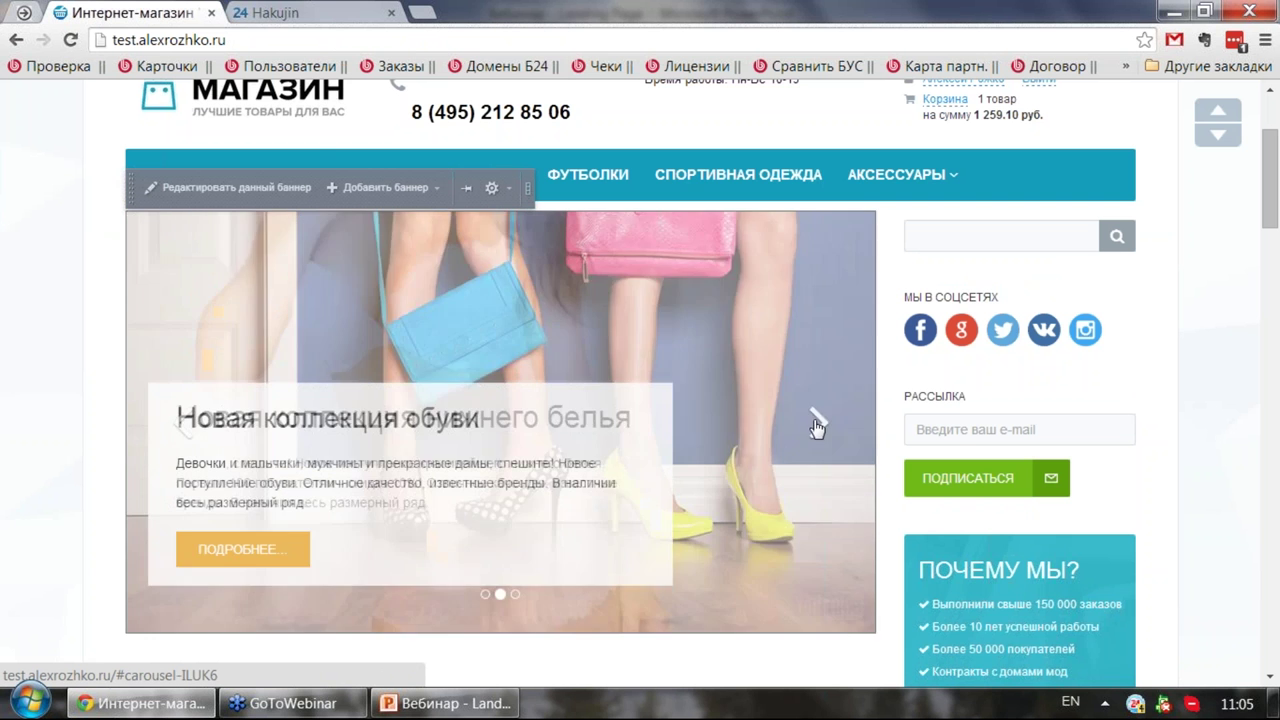
{"action": "left_click", "coordinate": [192, 420]}
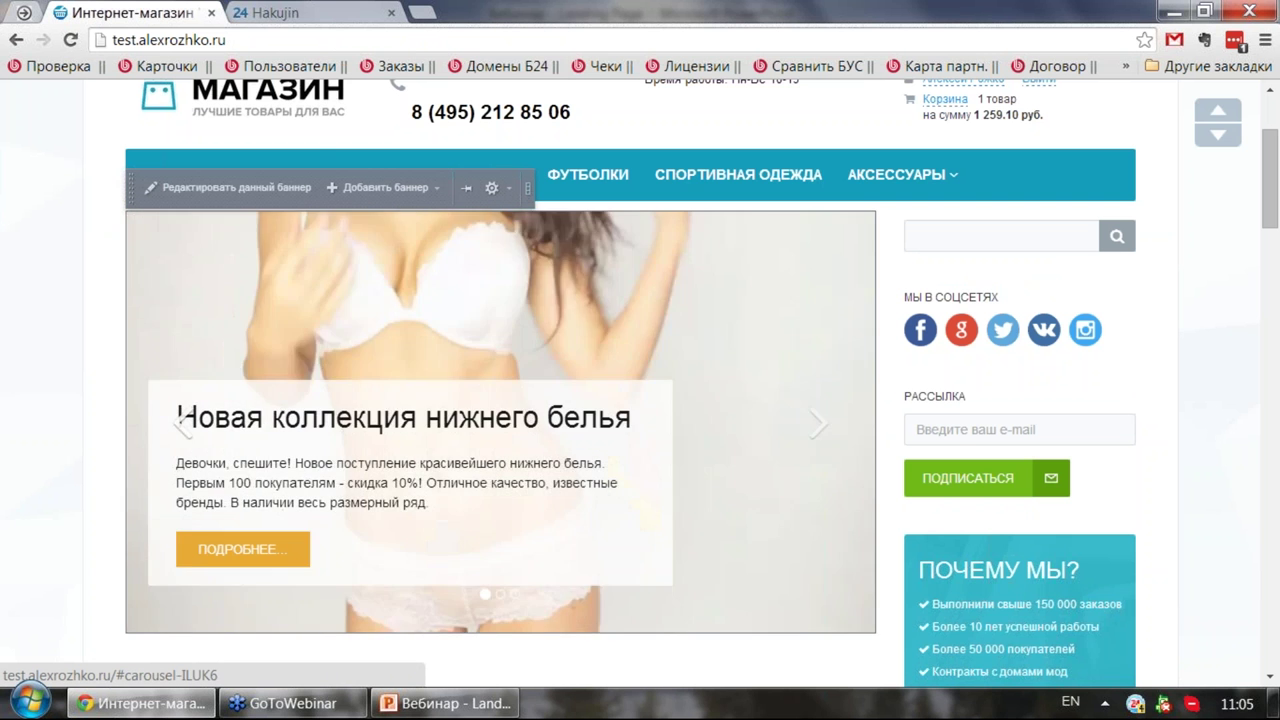
{"action": "scroll", "coordinate": [758, 338], "scroll_direction": "up", "scroll_amount": 2}
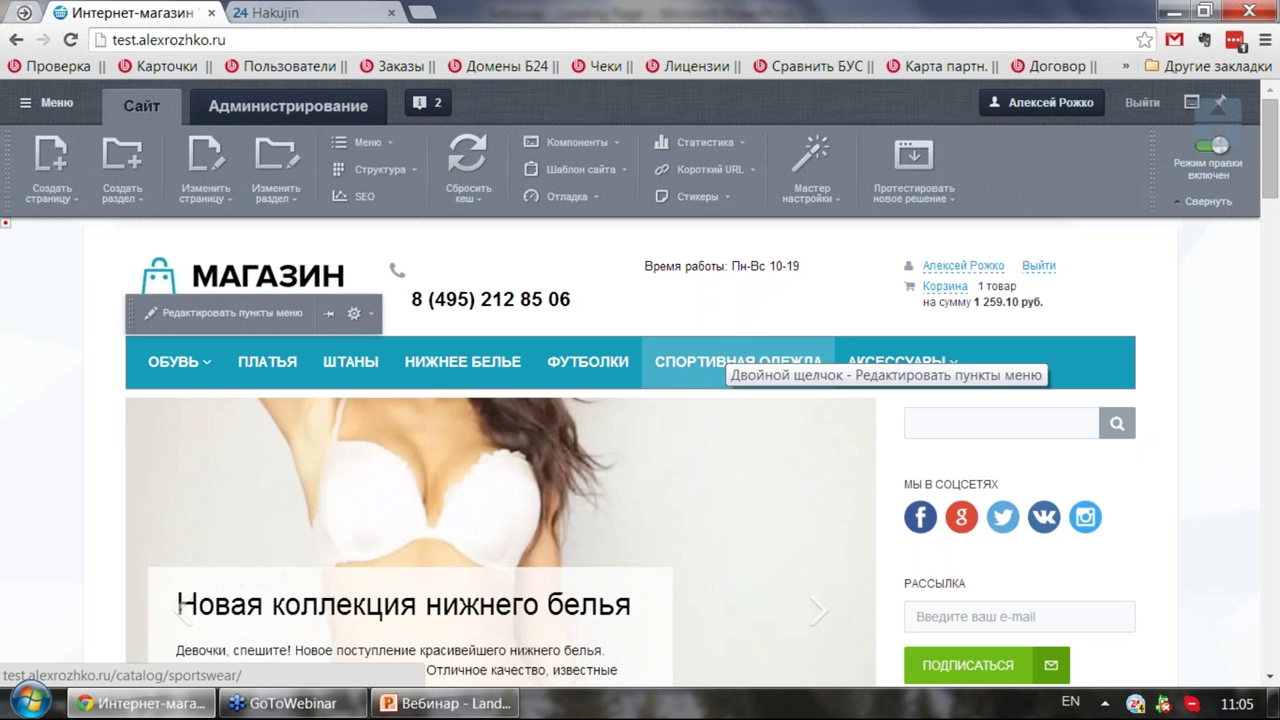
Step: Go to the Контакты page from the footer and scroll to the Лиды с сайта form
{"action": "scroll", "coordinate": [640, 291], "scroll_direction": "down", "scroll_amount": 20}
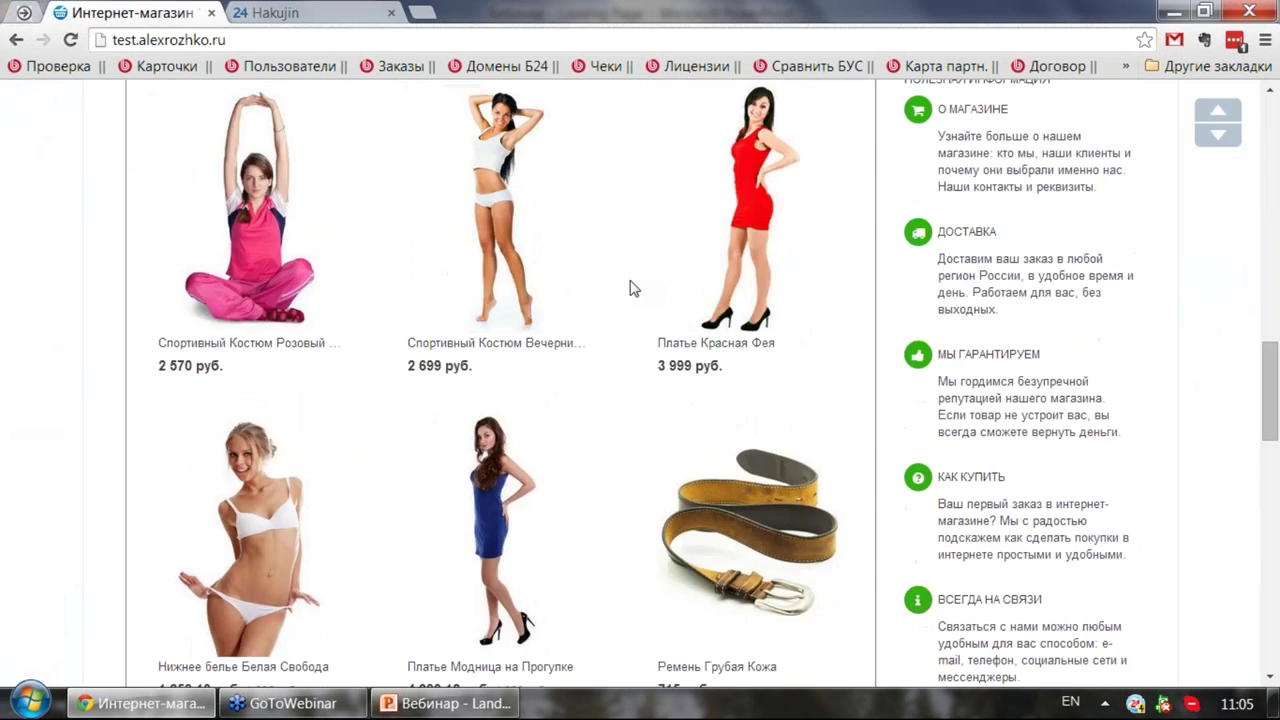
{"action": "scroll", "coordinate": [620, 300], "scroll_direction": "down", "scroll_amount": 1}
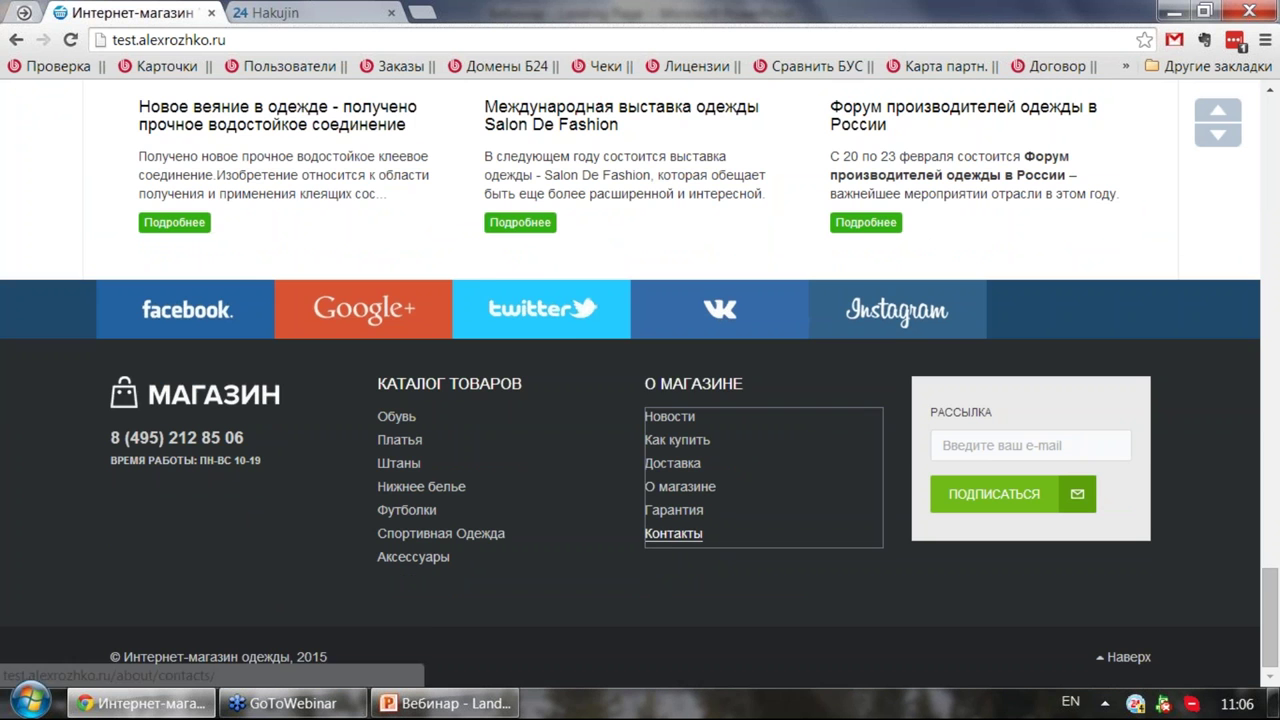
{"action": "left_click", "coordinate": [673, 533]}
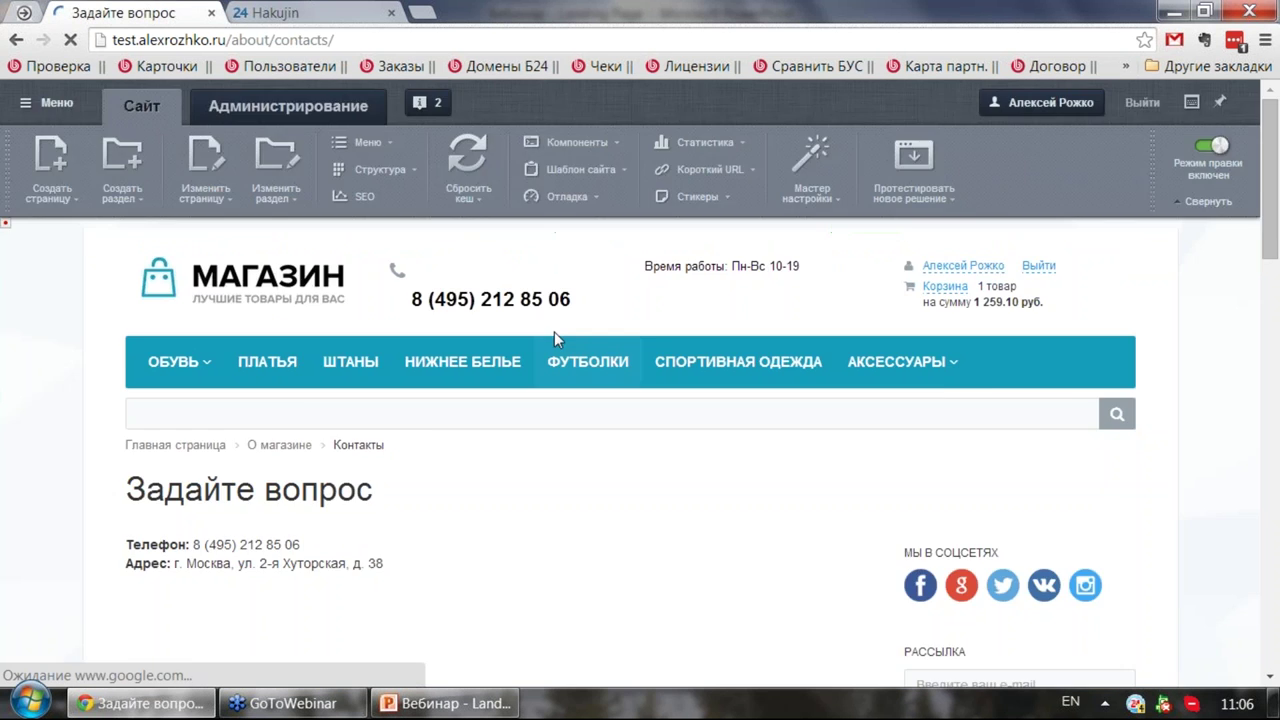
{"action": "scroll", "coordinate": [380, 320], "scroll_direction": "down", "scroll_amount": 3}
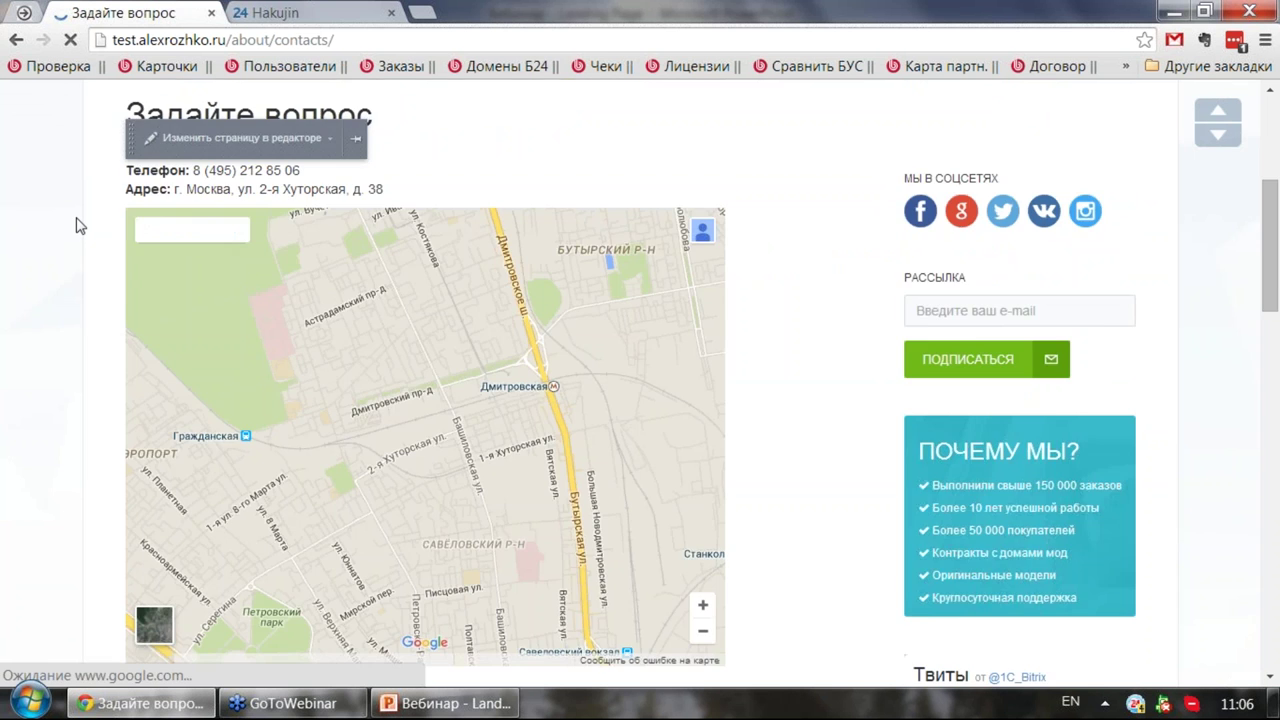
{"action": "scroll", "coordinate": [80, 222], "scroll_direction": "down", "scroll_amount": 6}
{"action": "scroll", "coordinate": [78, 221], "scroll_direction": "down", "scroll_amount": 3}
{"action": "scroll", "coordinate": [78, 221], "scroll_direction": "up", "scroll_amount": 2}
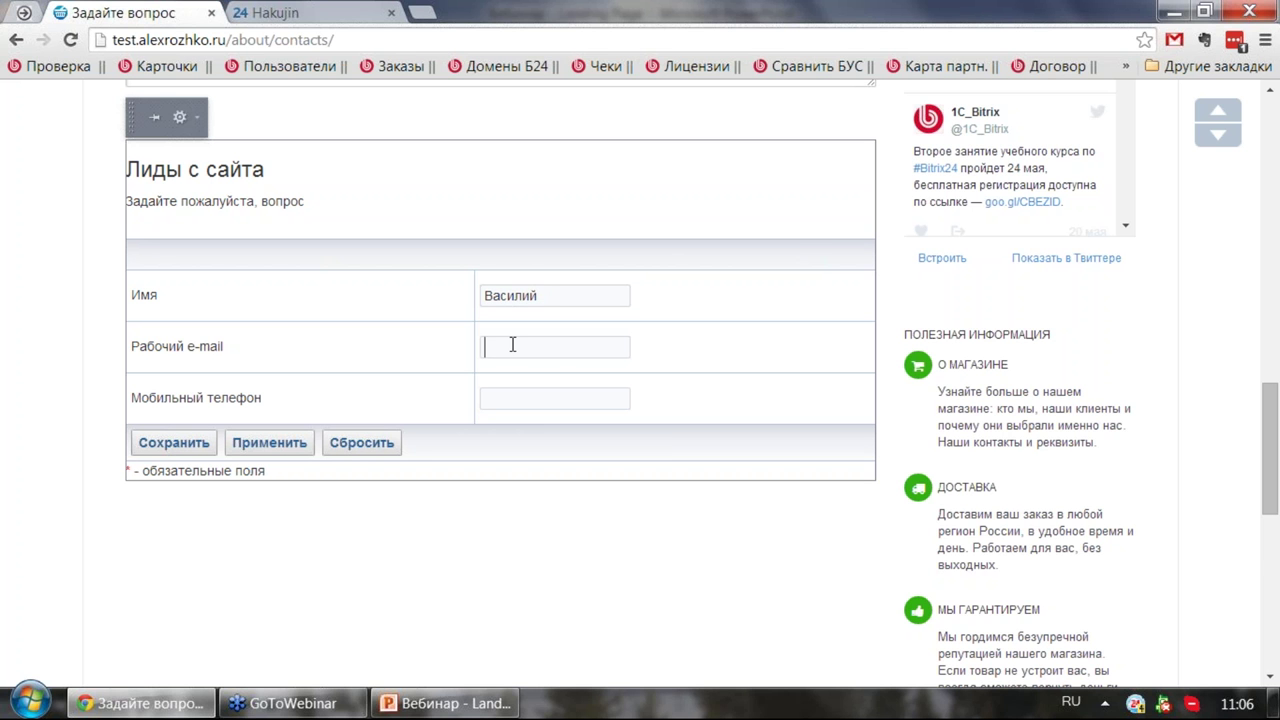
Step: Enter the work e-mail and a mobile number, submit the Лиды с сайта form, and return home
{"action": "key", "text": "Return"}
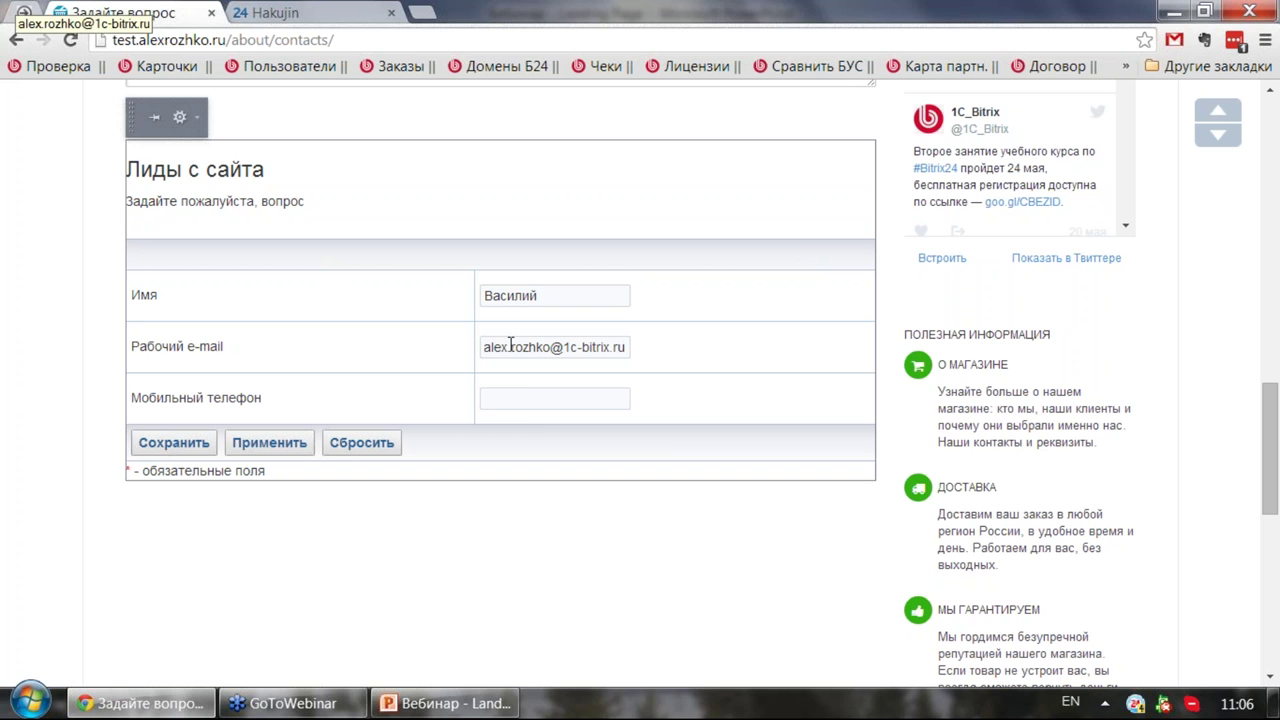
{"action": "left_click", "coordinate": [528, 394]}
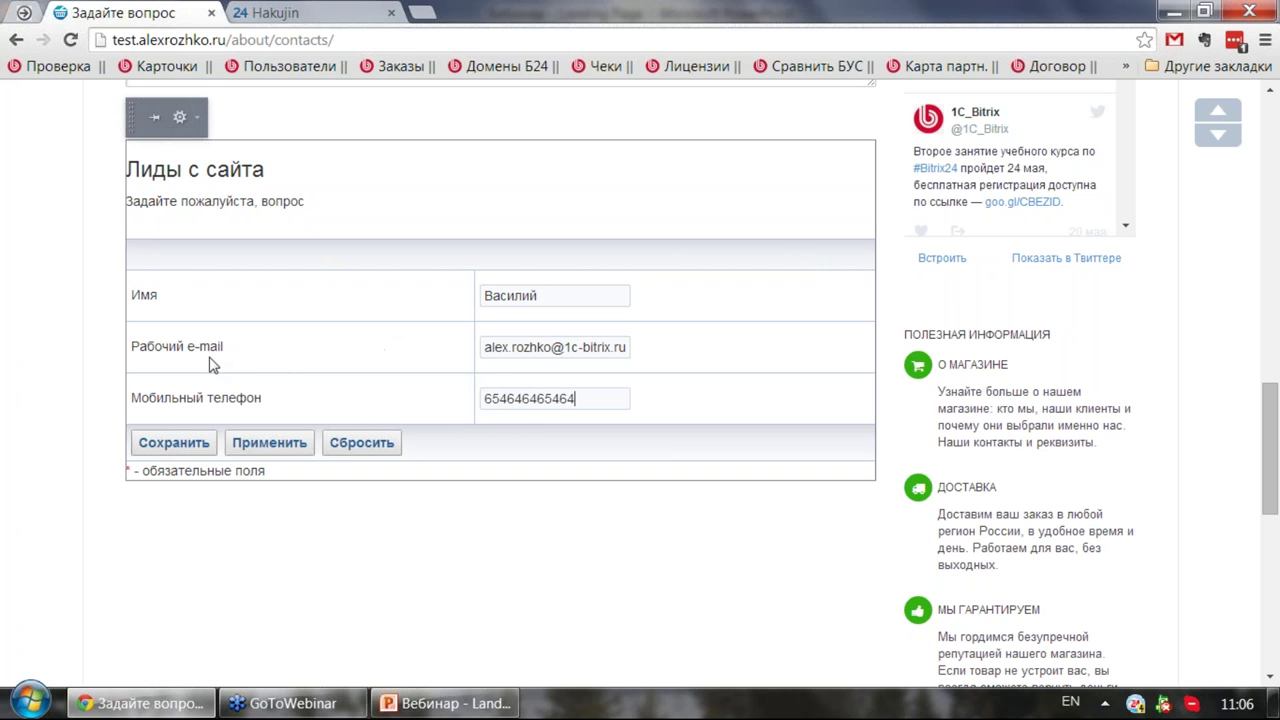
{"action": "left_click", "coordinate": [190, 449]}
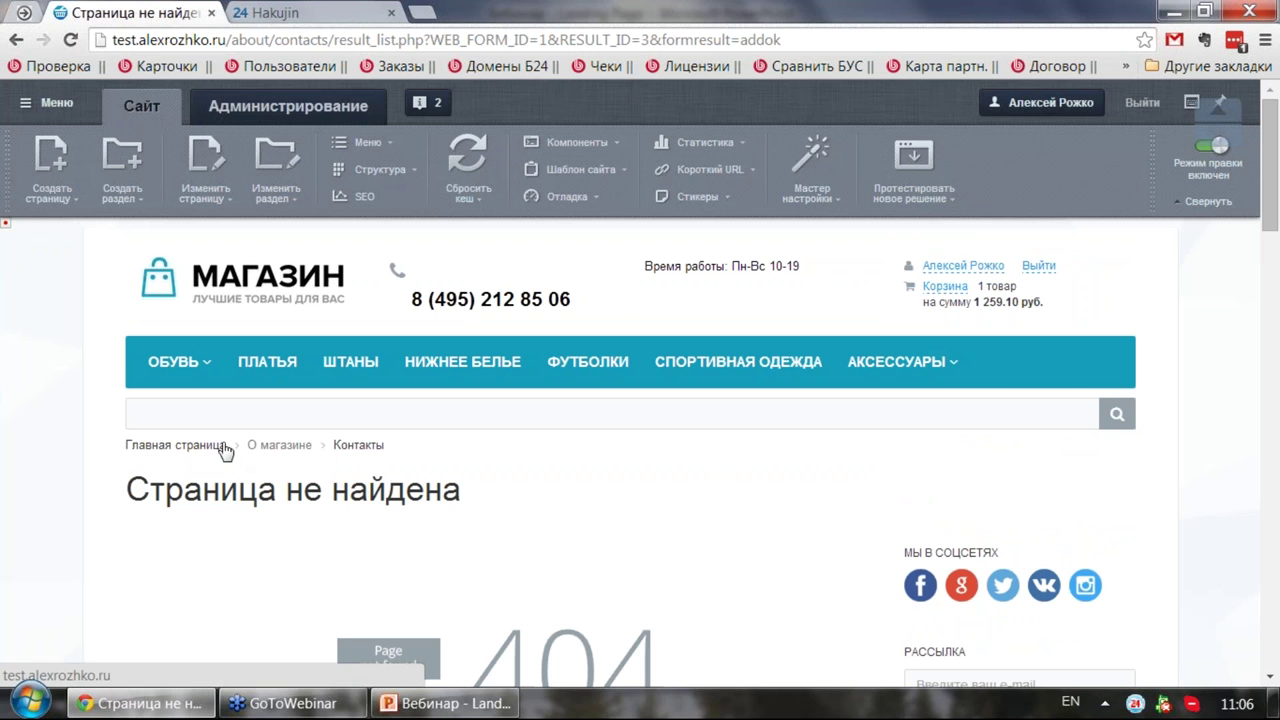
{"action": "scroll", "coordinate": [215, 437], "scroll_direction": "down", "scroll_amount": 2}
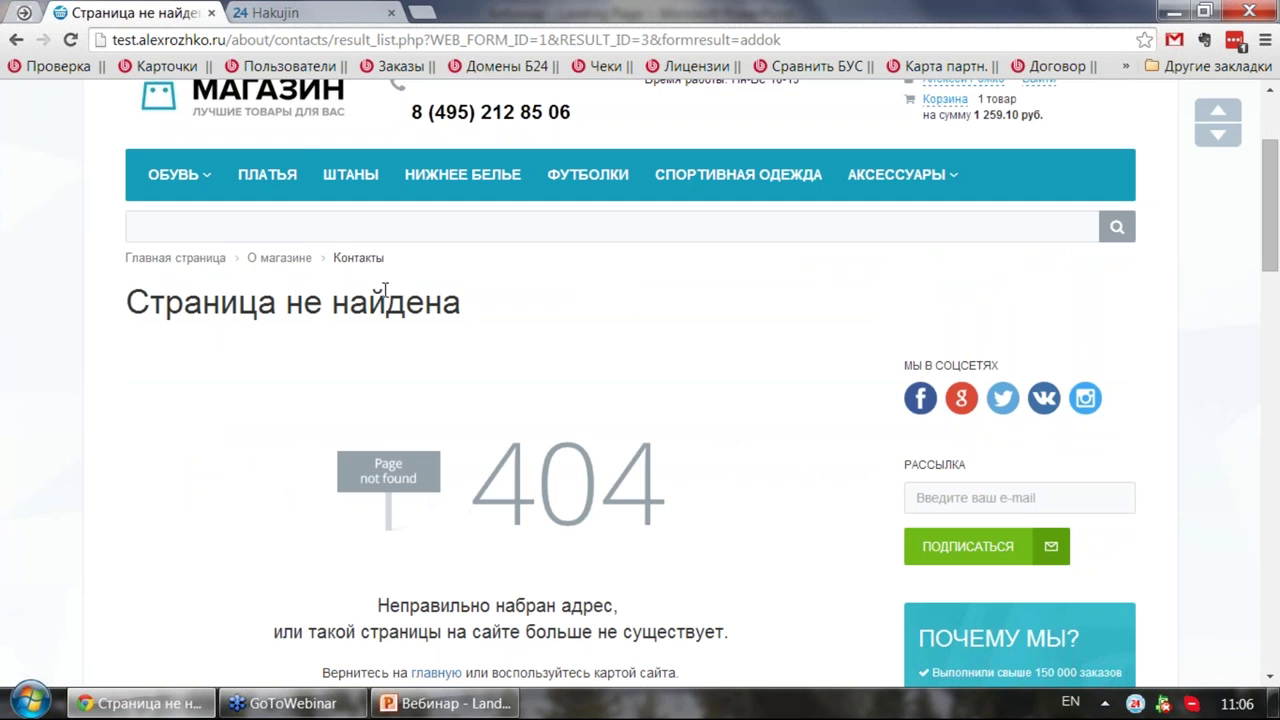
{"action": "left_click", "coordinate": [231, 118]}
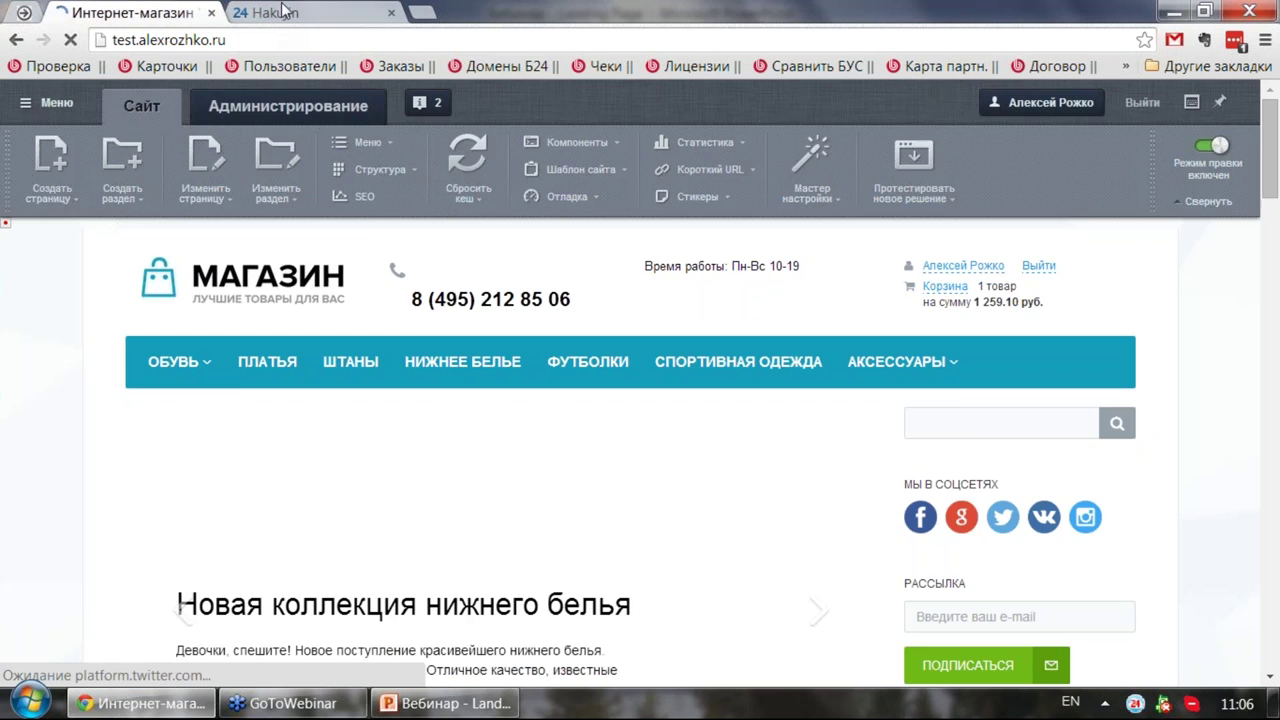
Step: In the Bitrix24 portal's CRM leads list, open the new Лиды с сайта lead
{"action": "left_click", "coordinate": [285, 12]}
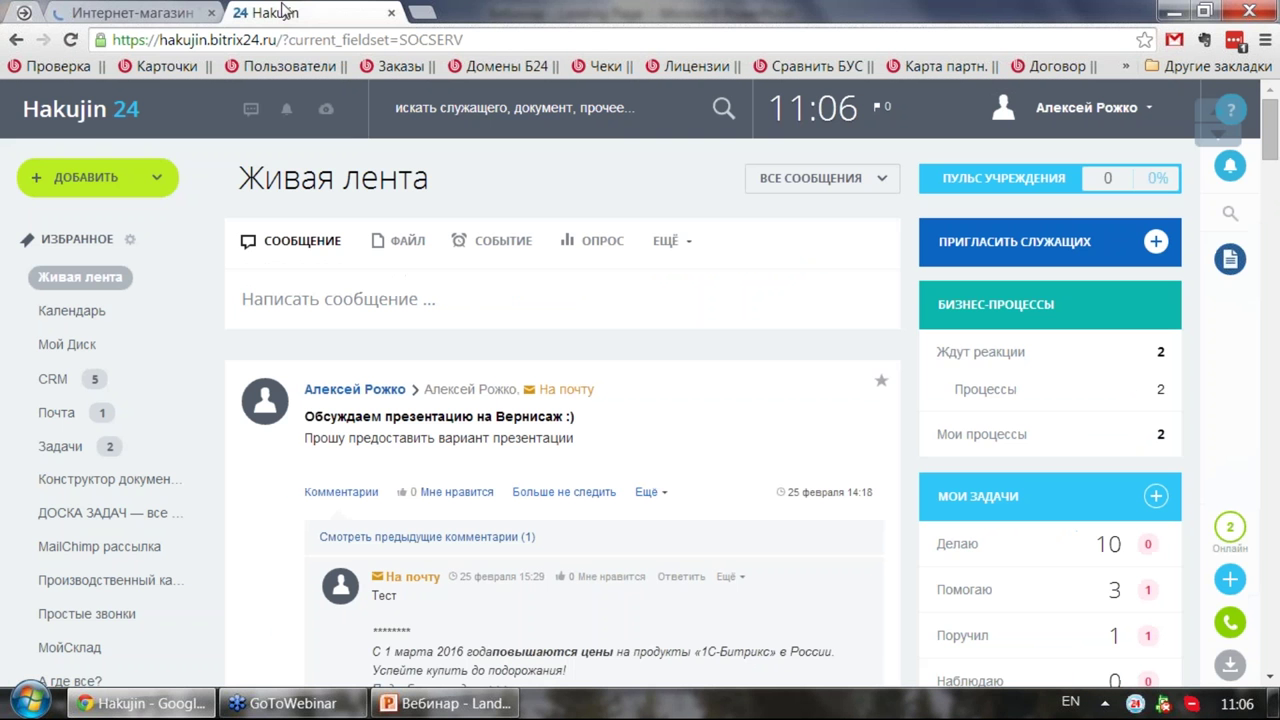
{"action": "left_click", "coordinate": [72, 379]}
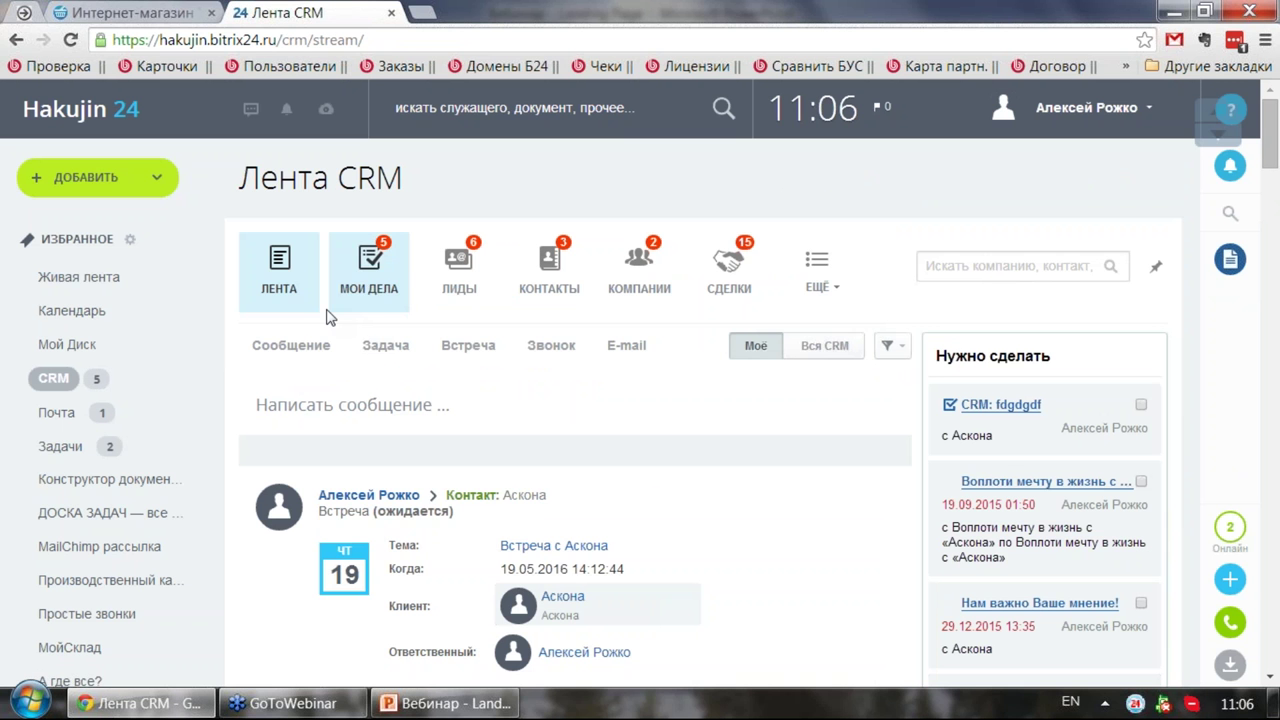
{"action": "left_click", "coordinate": [458, 268]}
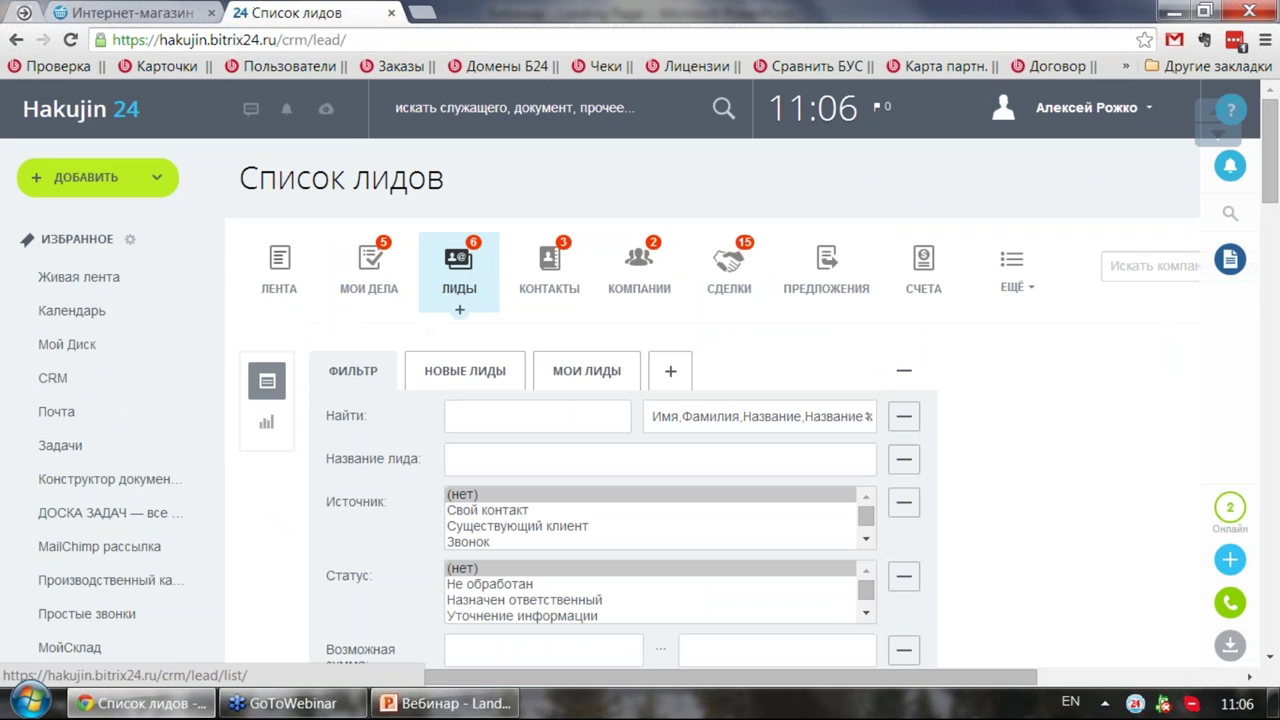
{"action": "scroll", "coordinate": [218, 250], "scroll_direction": "down", "scroll_amount": 7}
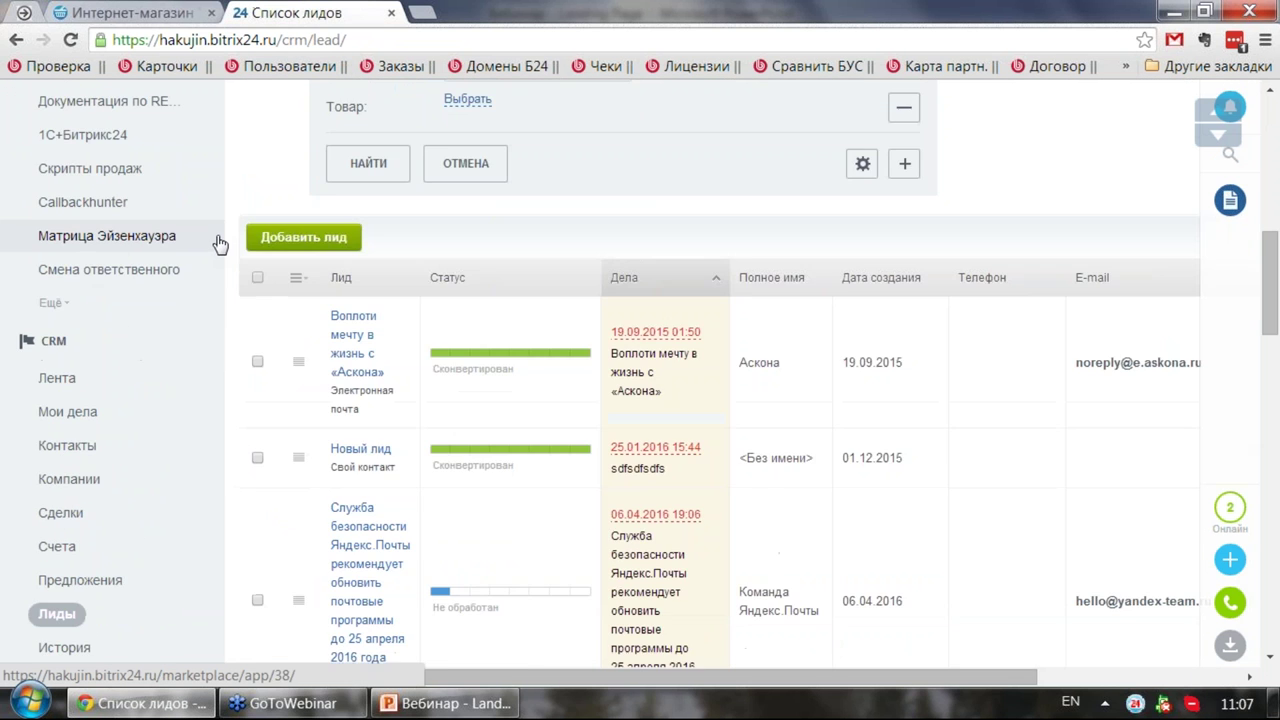
{"action": "scroll", "coordinate": [220, 246], "scroll_direction": "down", "scroll_amount": 7}
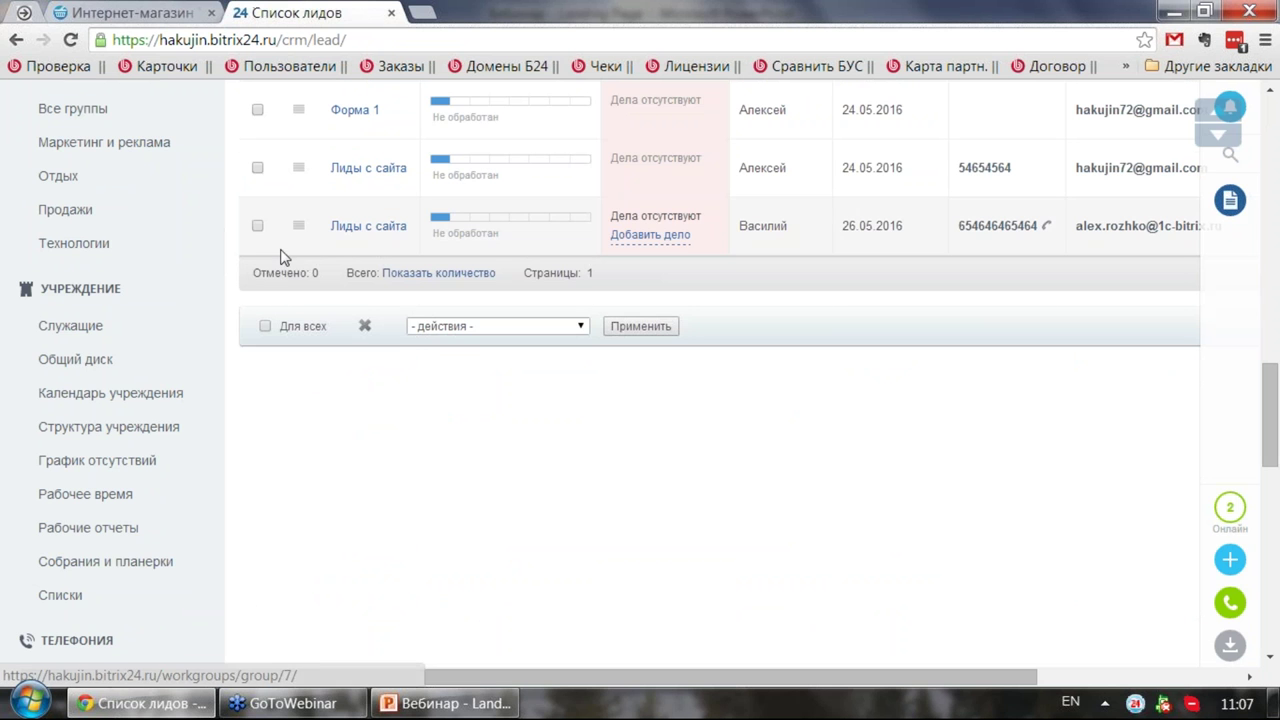
{"action": "left_click", "coordinate": [365, 227]}
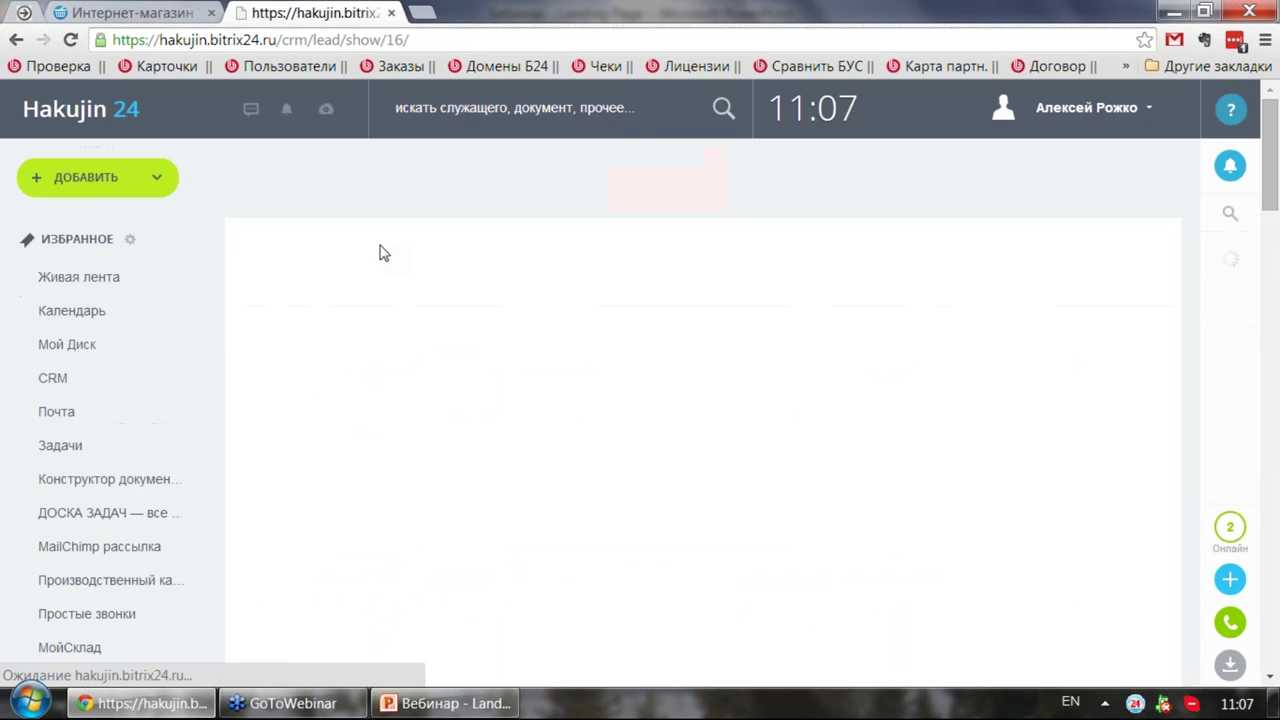
Step: Review lead №16's card, including the contact's first name, then return to the full leads list
{"action": "scroll", "coordinate": [423, 315], "scroll_direction": "down", "scroll_amount": 2}
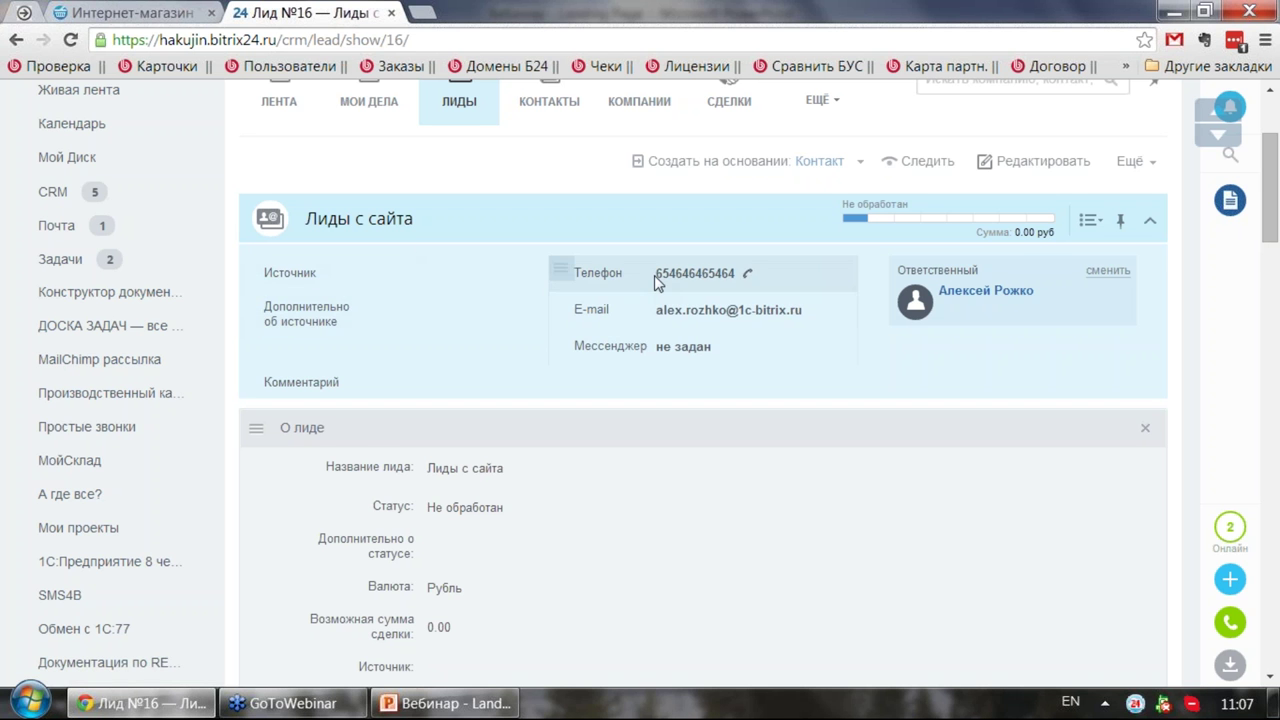
{"action": "scroll", "coordinate": [660, 325], "scroll_direction": "down", "scroll_amount": 2}
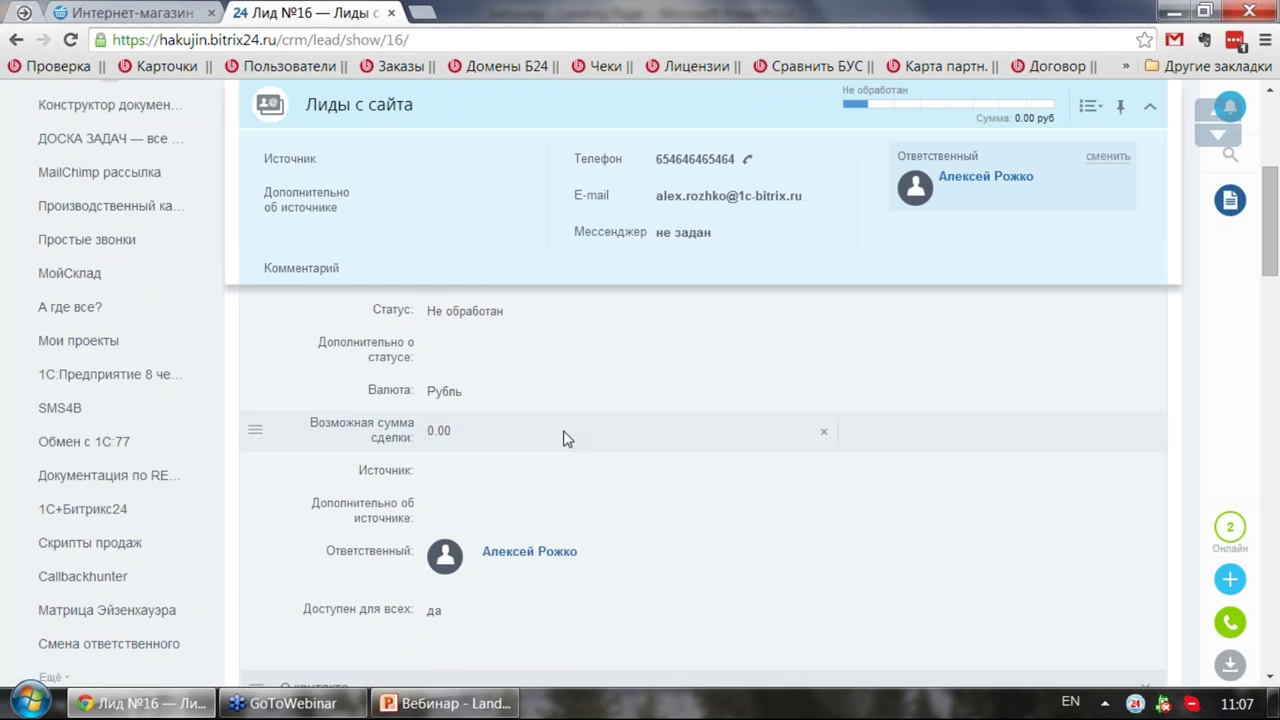
{"action": "scroll", "coordinate": [563, 438], "scroll_direction": "up", "scroll_amount": 4}
{"action": "scroll", "coordinate": [510, 379], "scroll_direction": "down", "scroll_amount": 2}
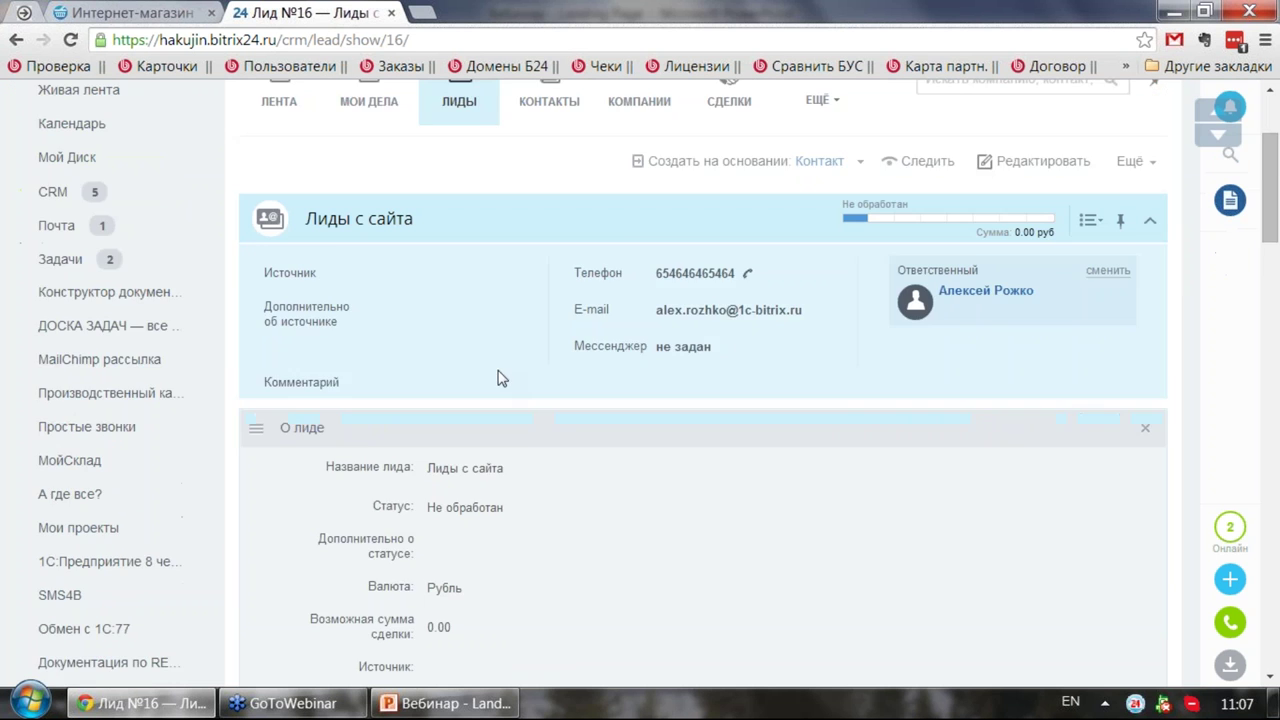
{"action": "scroll", "coordinate": [502, 379], "scroll_direction": "down", "scroll_amount": 8}
{"action": "scroll", "coordinate": [531, 406], "scroll_direction": "up", "scroll_amount": 2}
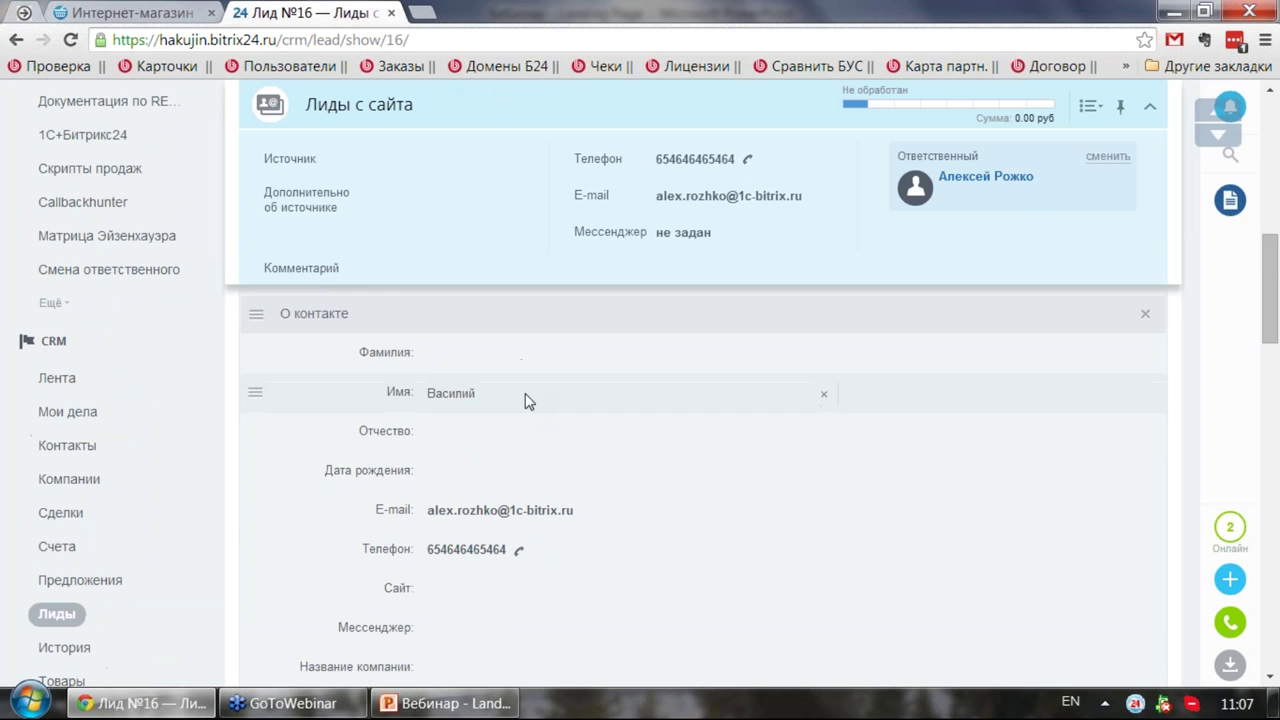
{"action": "left_click_drag", "start_coordinate": [428, 393], "coordinate": [476, 392]}
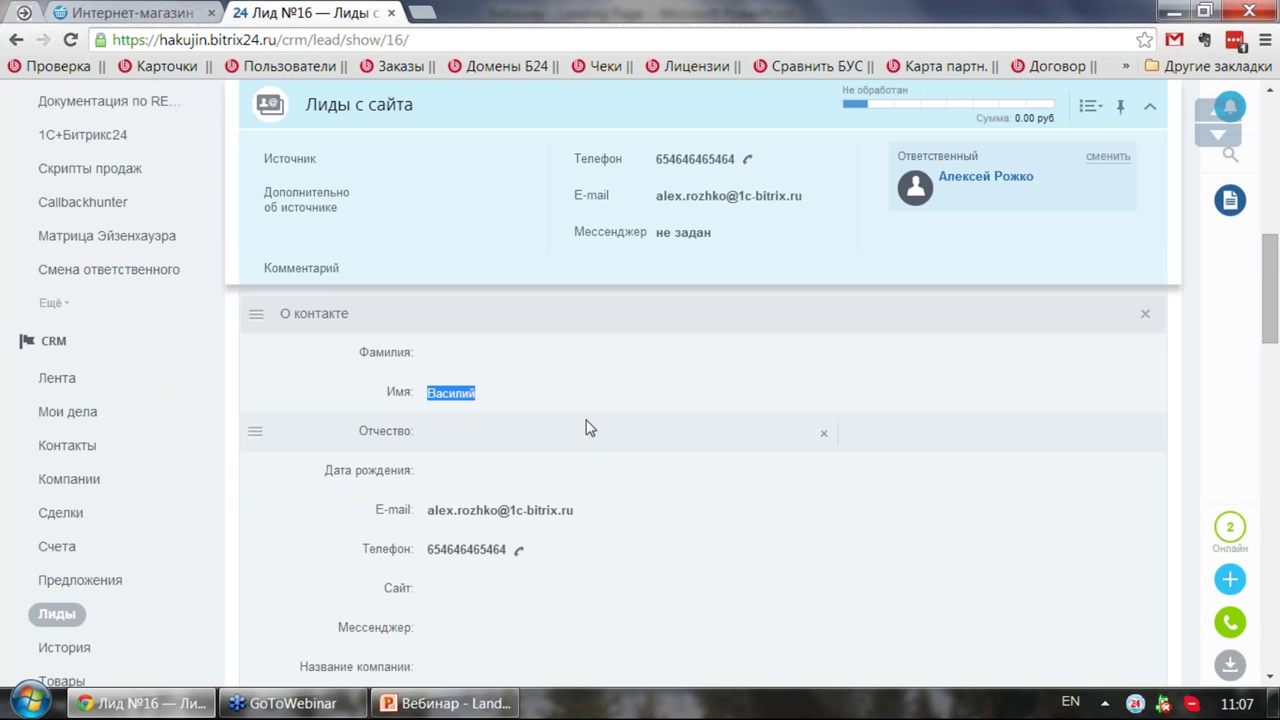
{"action": "scroll", "coordinate": [574, 403], "scroll_direction": "up", "scroll_amount": 6}
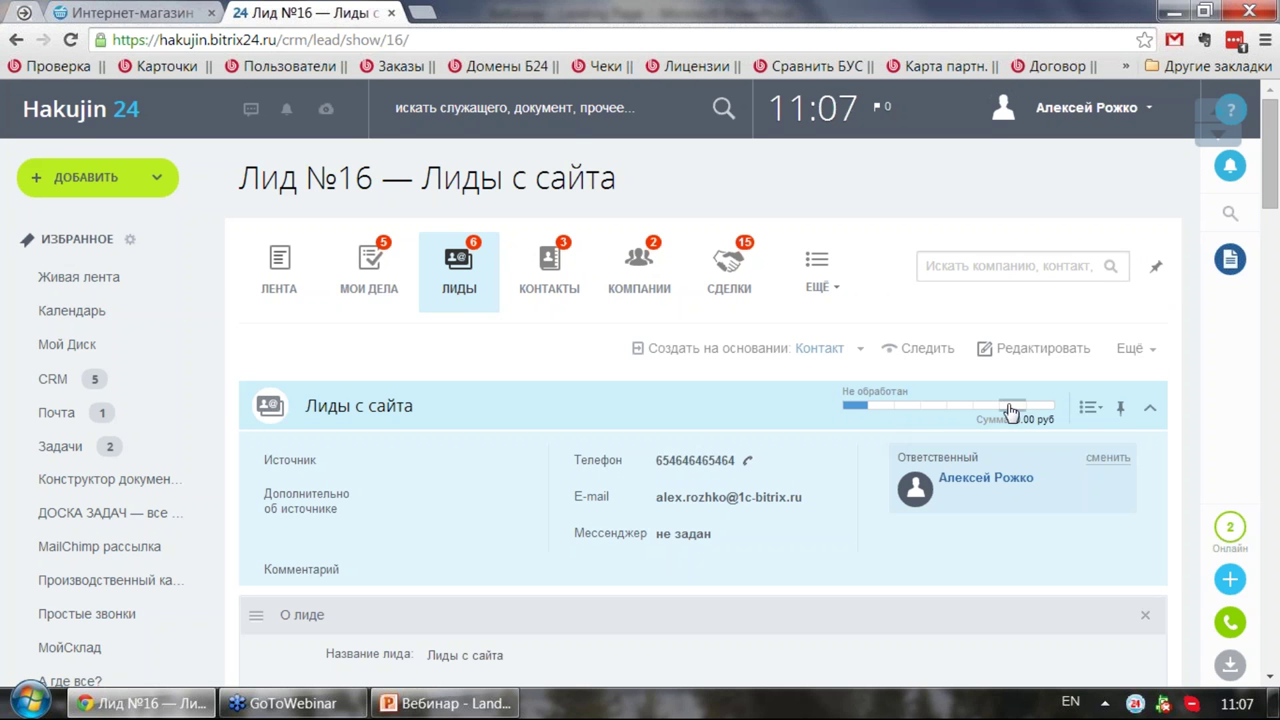
{"action": "left_click", "coordinate": [446, 272]}
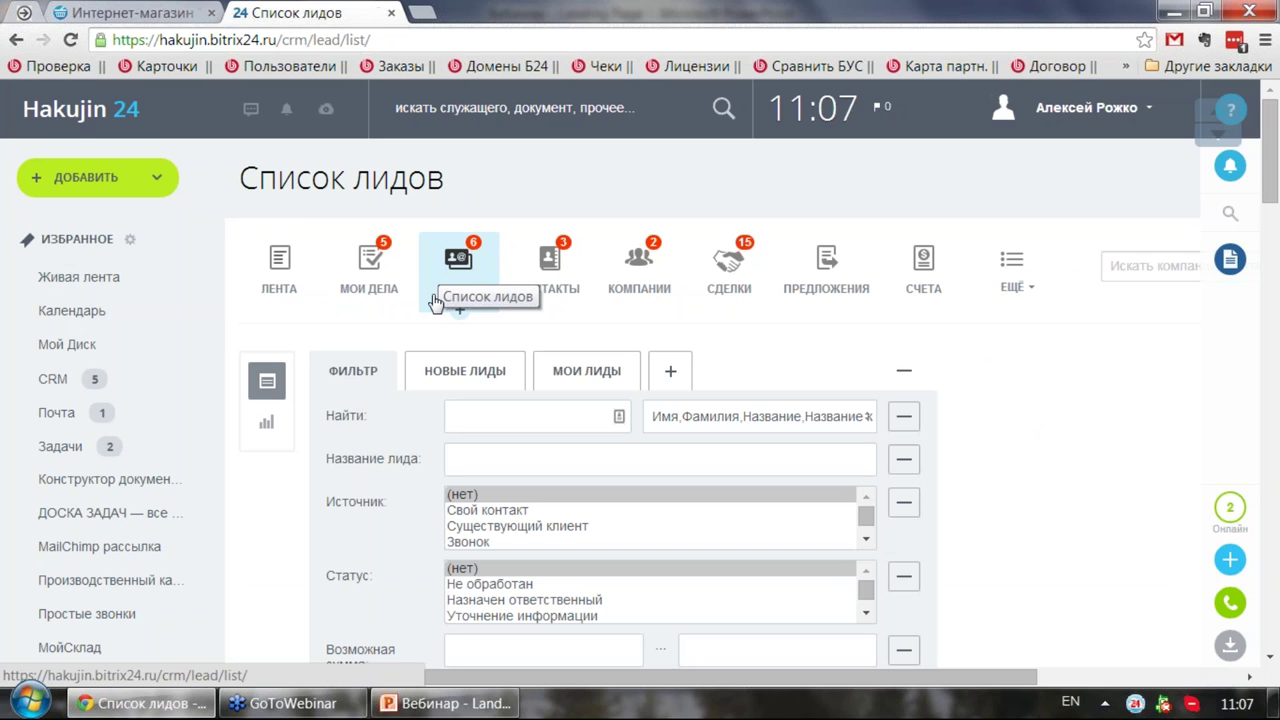
Step: Switch between the shop and leads tabs, view Живая лента, then close the Bitrix24 tab
{"action": "left_click", "coordinate": [147, 14]}
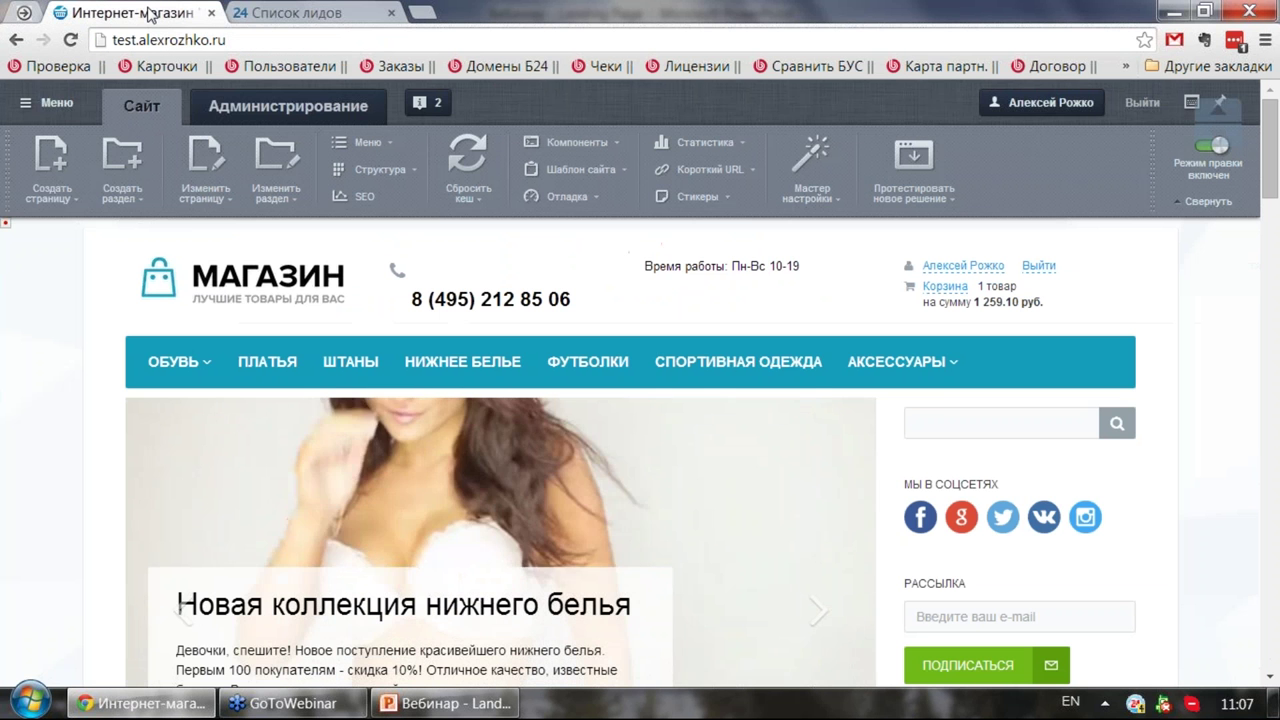
{"action": "left_click", "coordinate": [288, 12]}
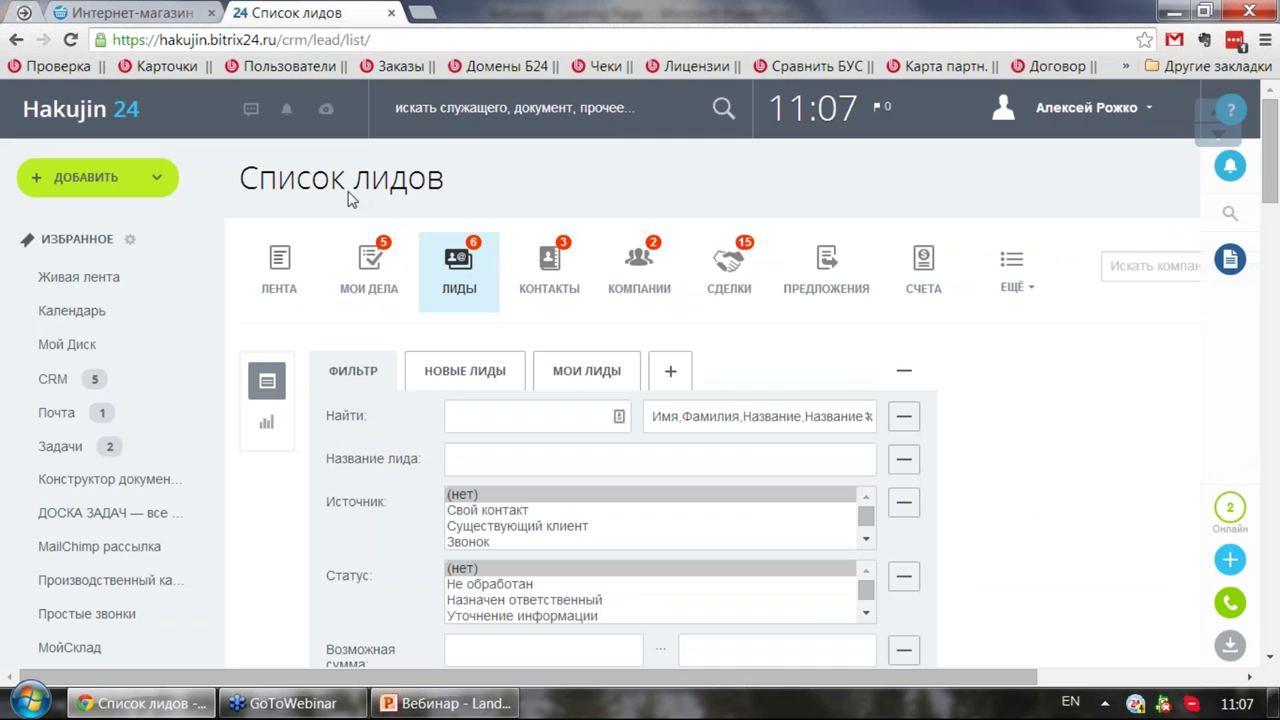
{"action": "left_click", "coordinate": [80, 277]}
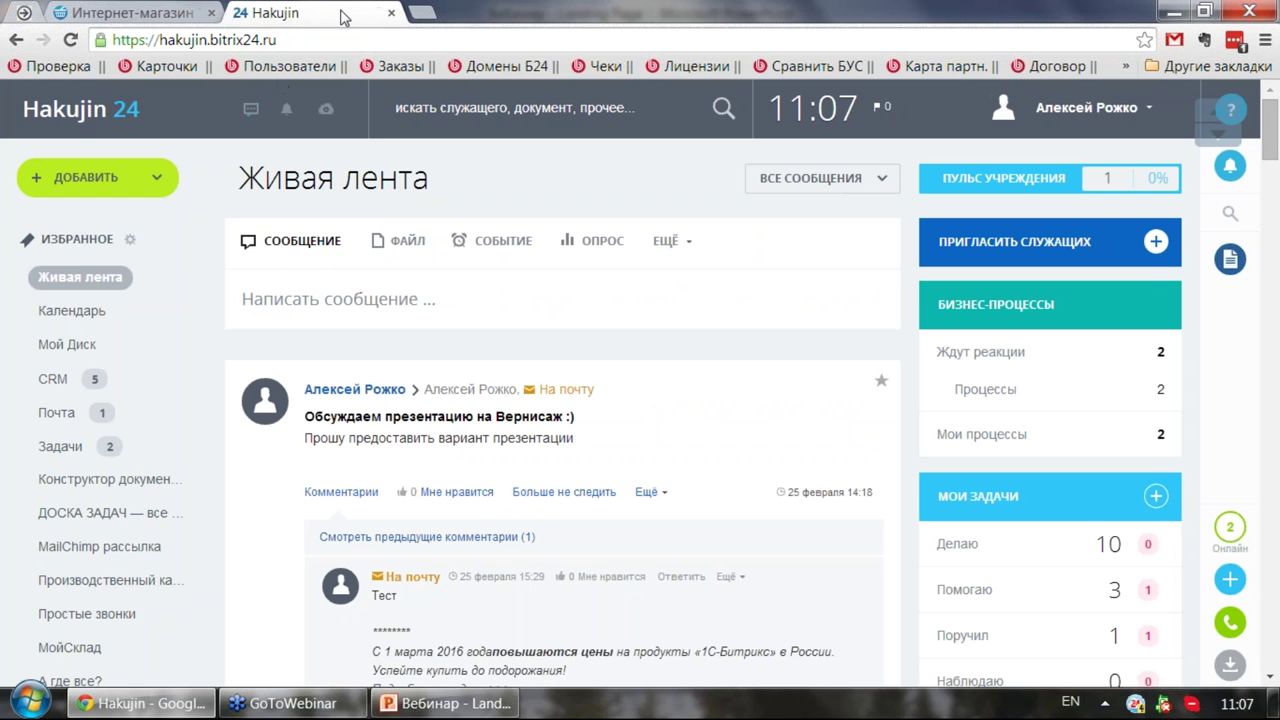
{"action": "left_click", "coordinate": [391, 13]}
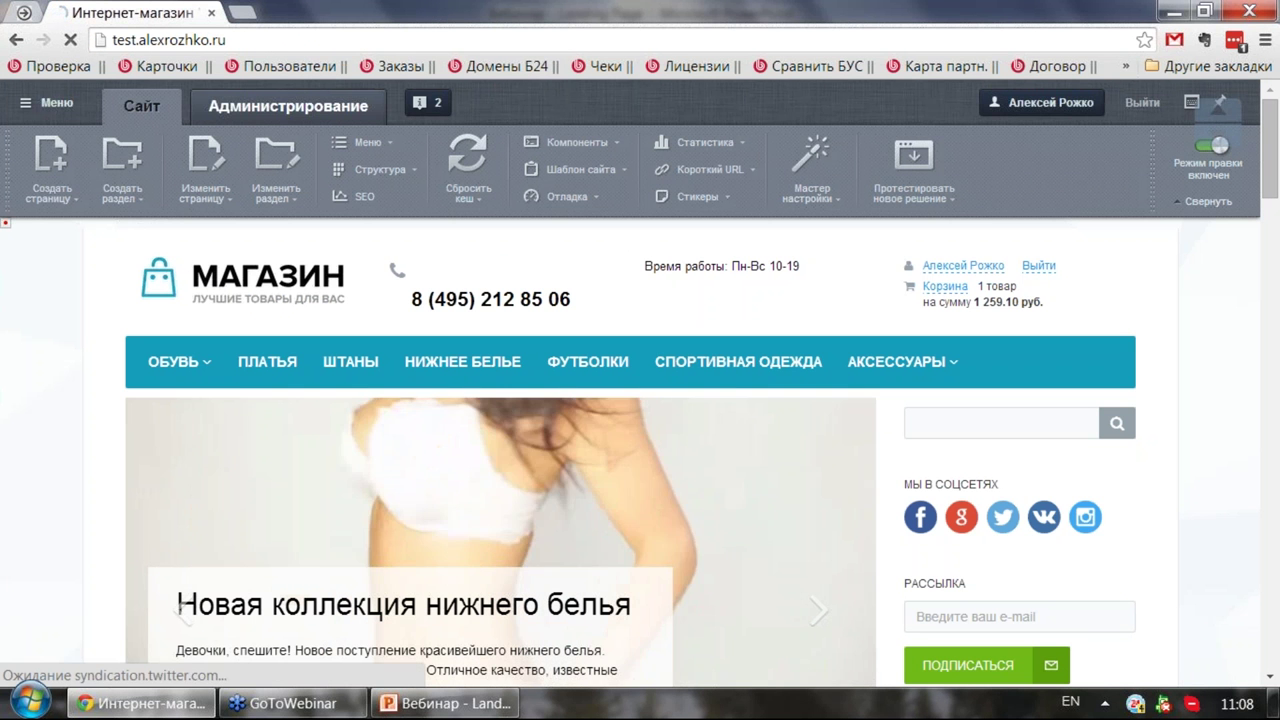
Step: Open Администрирование and the Скорость сайта report, which rates the site Быстро at 0.64 seconds
{"action": "left_click", "coordinate": [280, 118]}
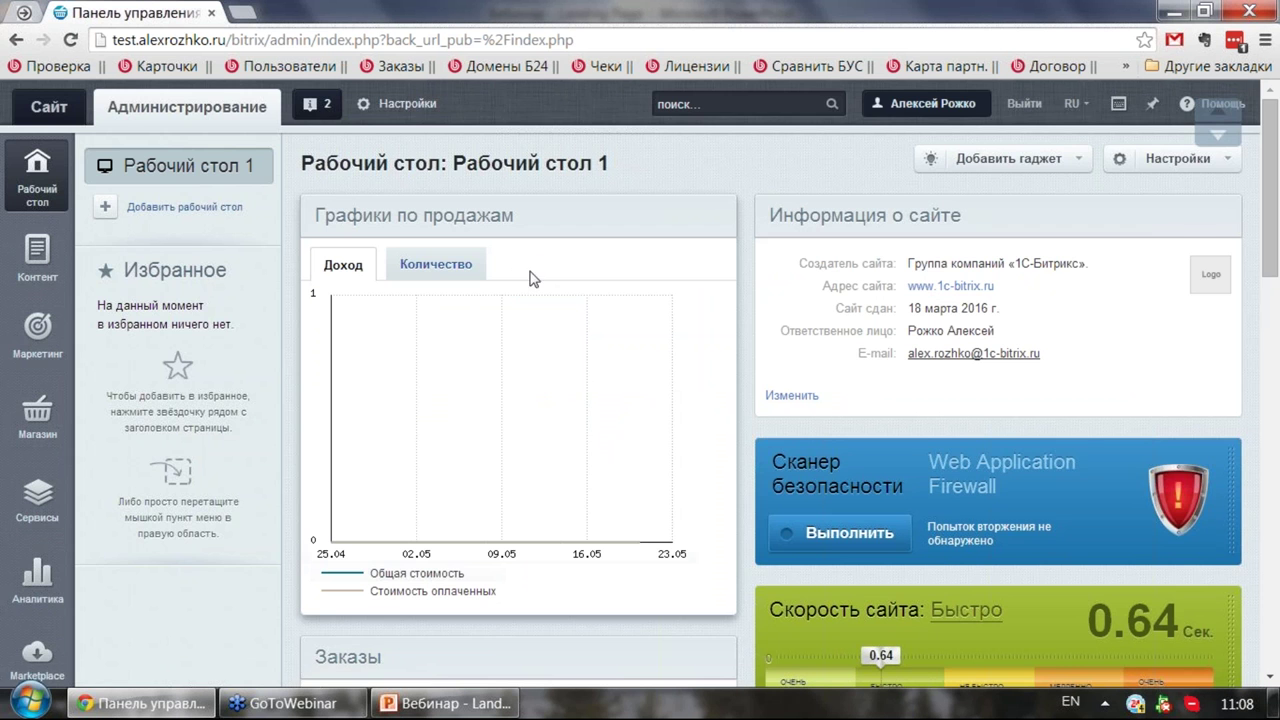
{"action": "scroll", "coordinate": [536, 258], "scroll_direction": "down", "scroll_amount": 2}
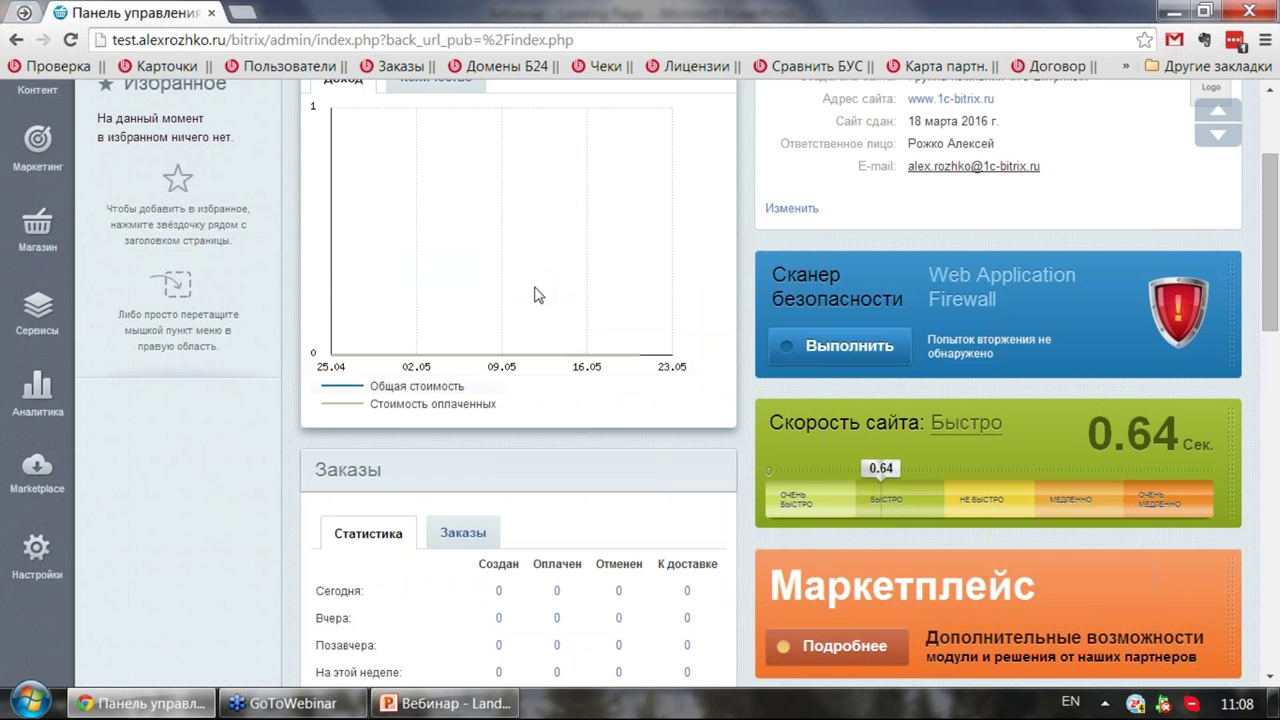
{"action": "left_click", "coordinate": [966, 424]}
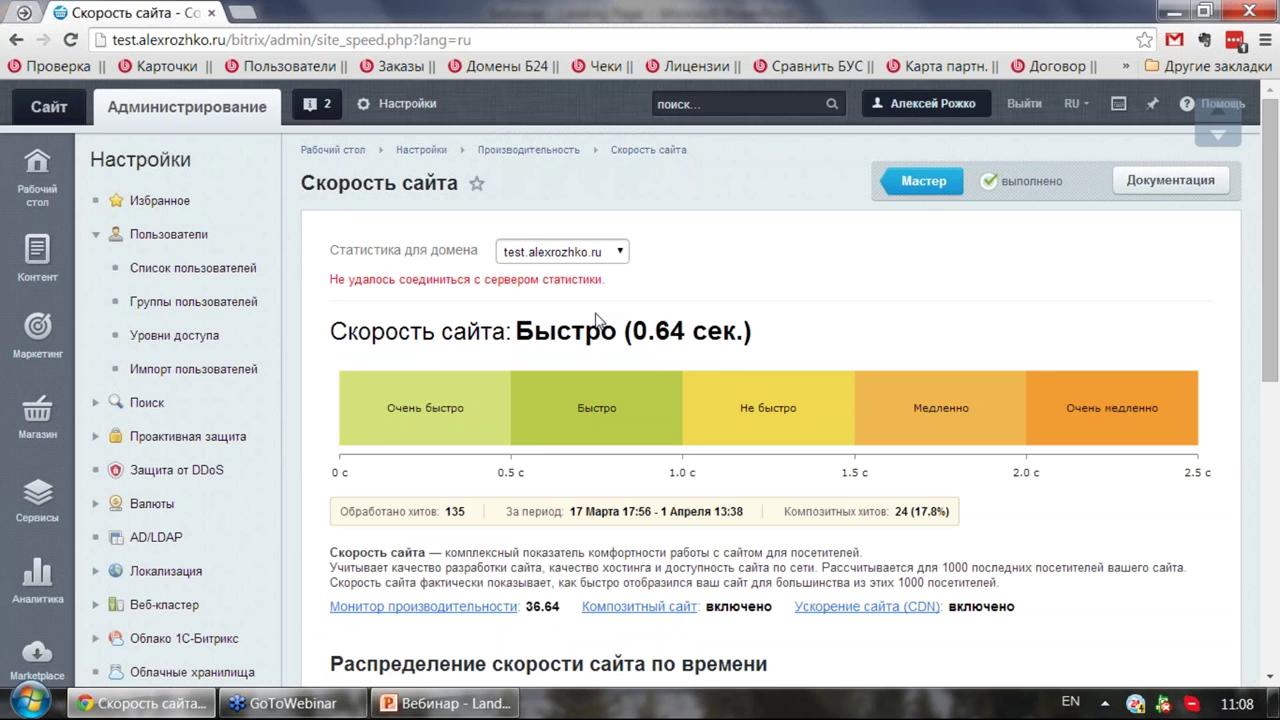
{"action": "scroll", "coordinate": [597, 318], "scroll_direction": "down", "scroll_amount": 2}
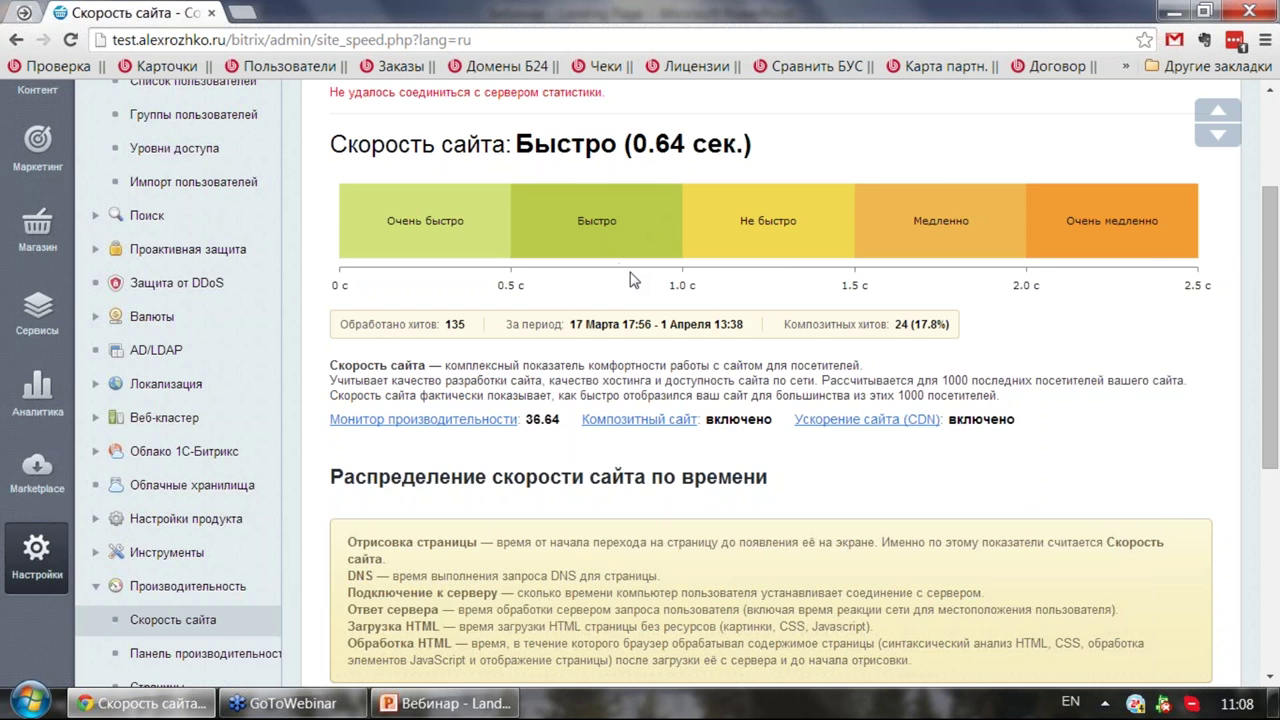
{"action": "scroll", "coordinate": [475, 342], "scroll_direction": "down", "scroll_amount": 2}
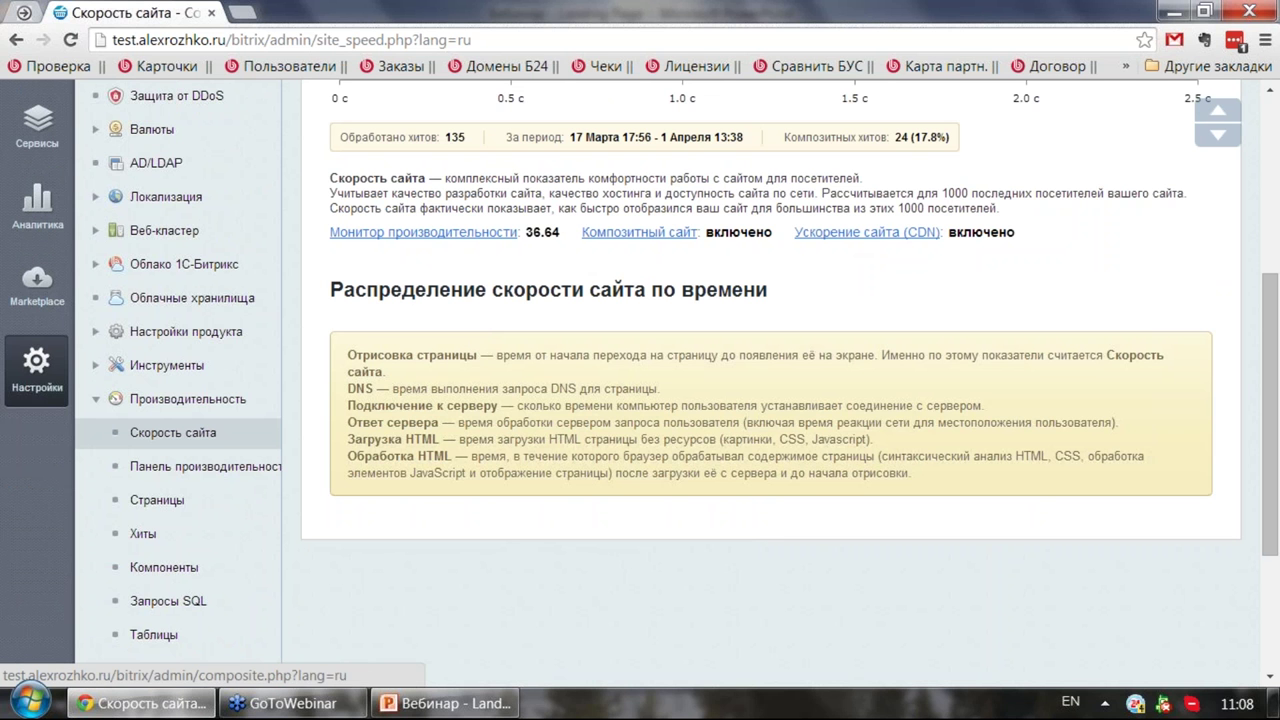
Step: Open the Композитный сайт settings, toggle the Облако 1С-Битрикс group, and expand Проактивная защита
{"action": "left_click", "coordinate": [640, 237]}
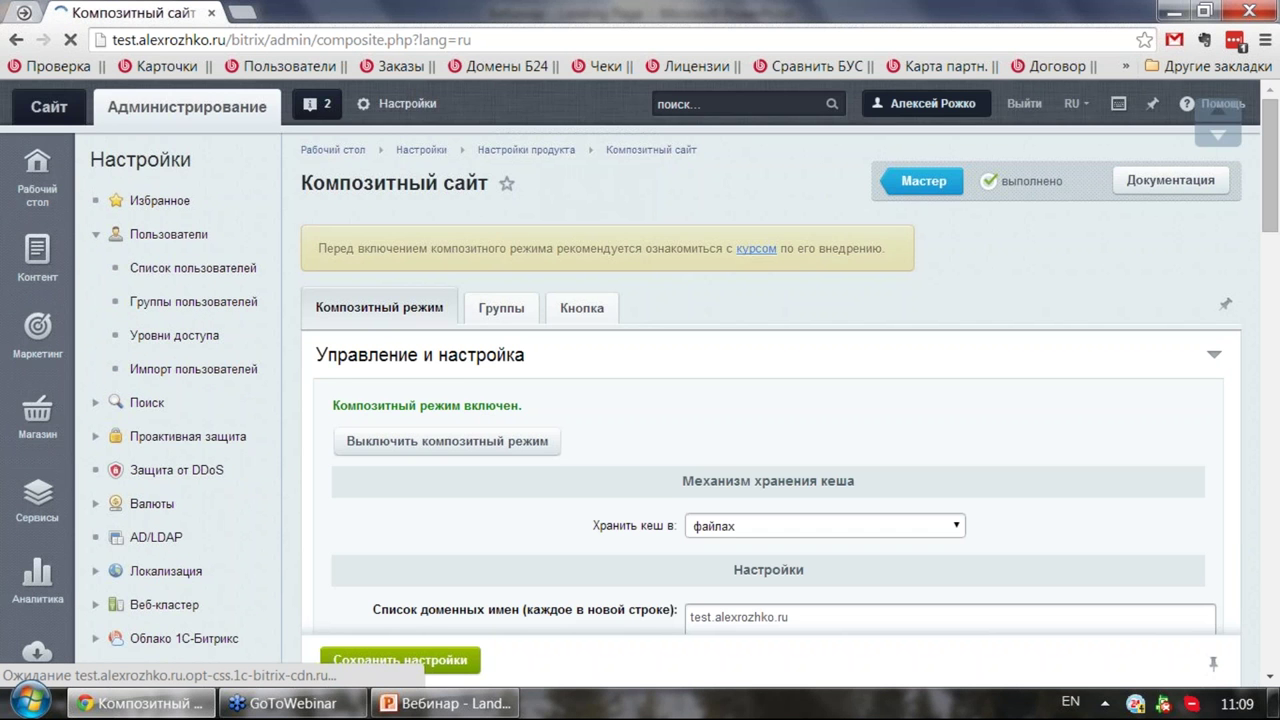
{"action": "scroll", "coordinate": [533, 321], "scroll_direction": "down", "scroll_amount": 2}
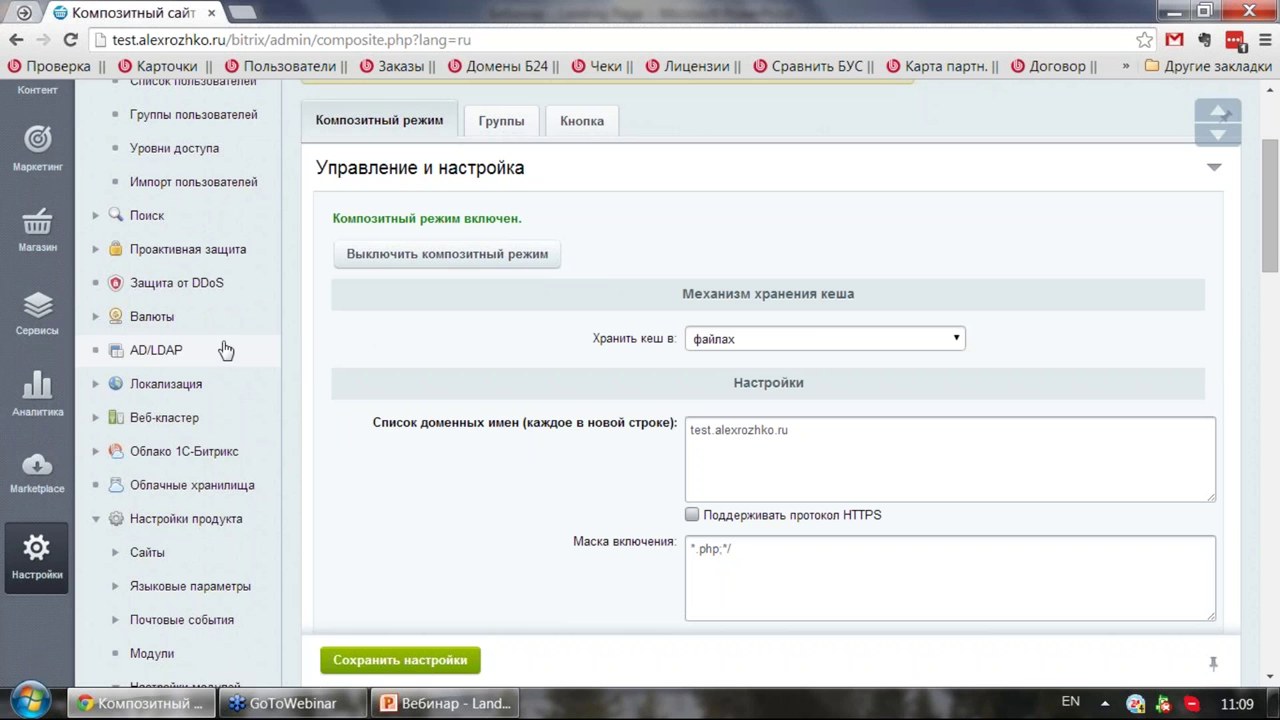
{"action": "left_click", "coordinate": [94, 453]}
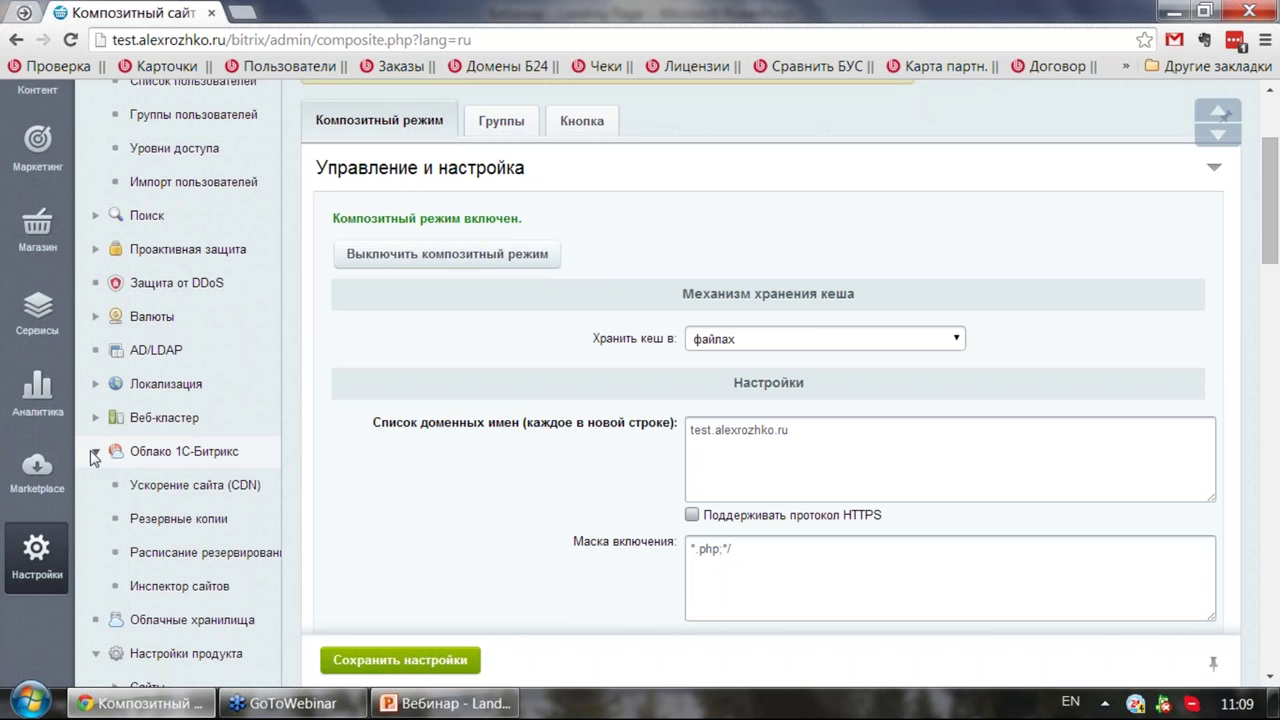
{"action": "left_click", "coordinate": [94, 453]}
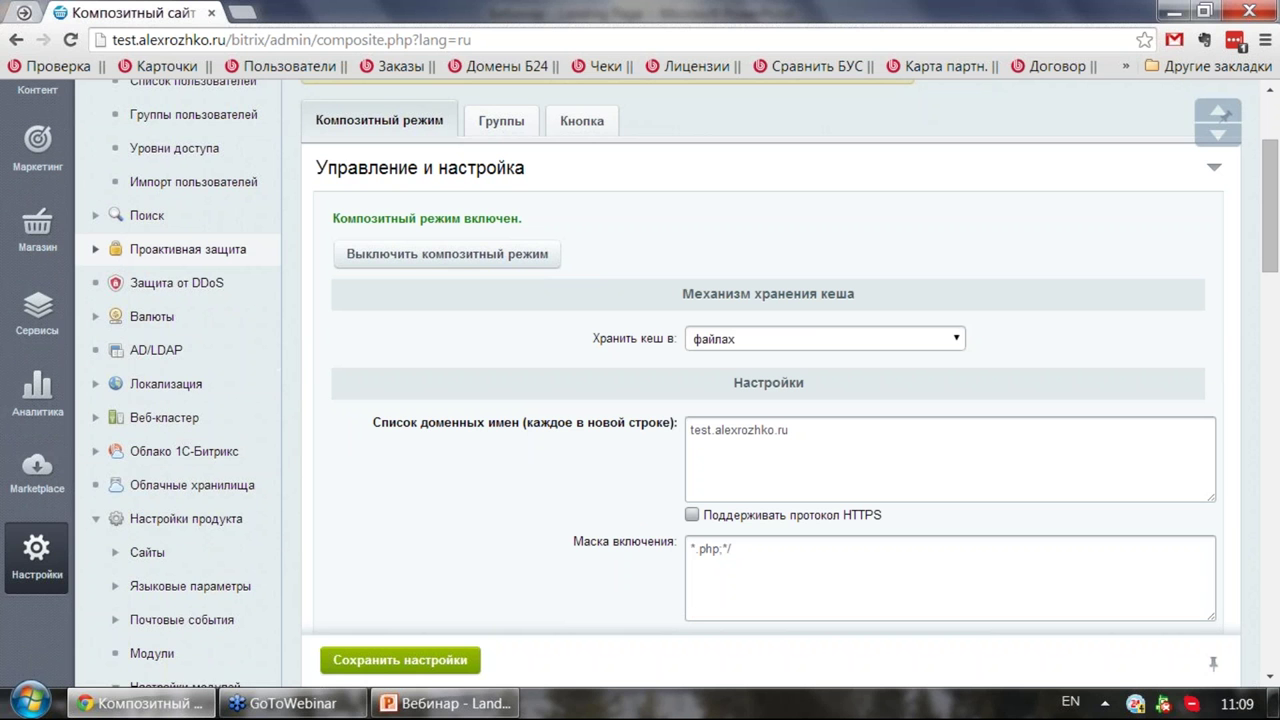
{"action": "left_click", "coordinate": [95, 250]}
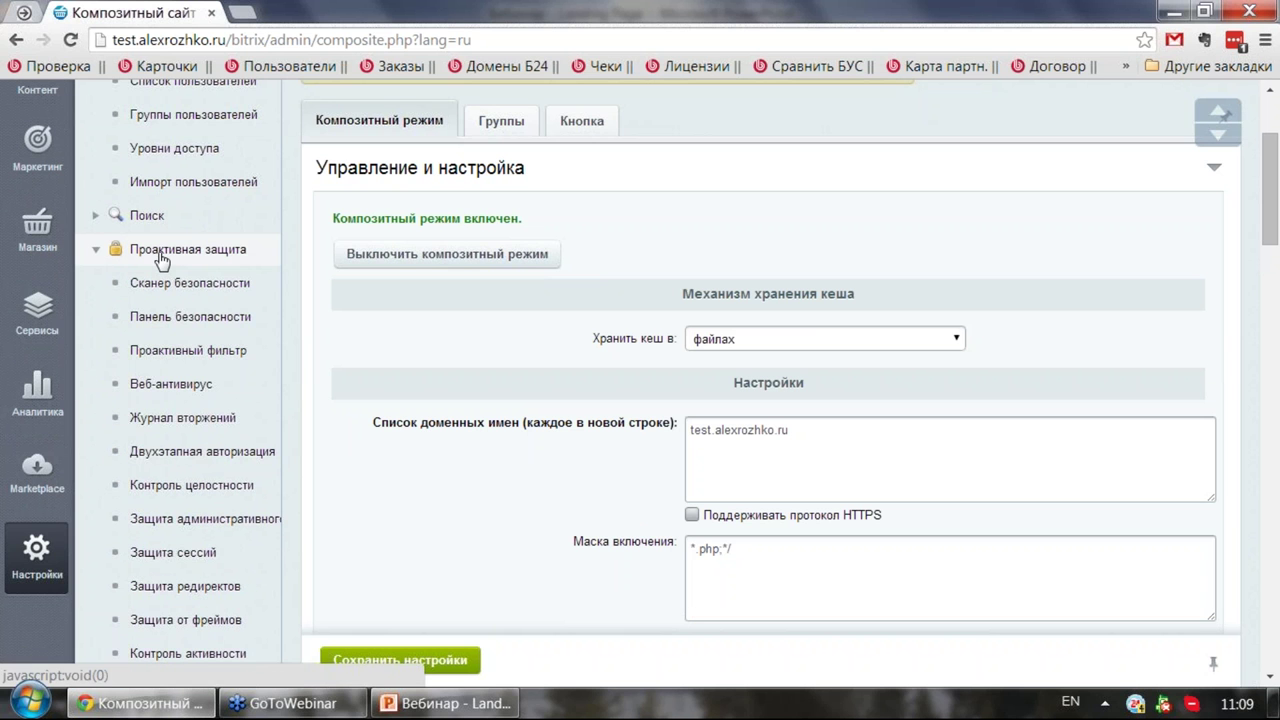
Step: Open the security panel overview and scroll through its contents
{"action": "left_click", "coordinate": [160, 316]}
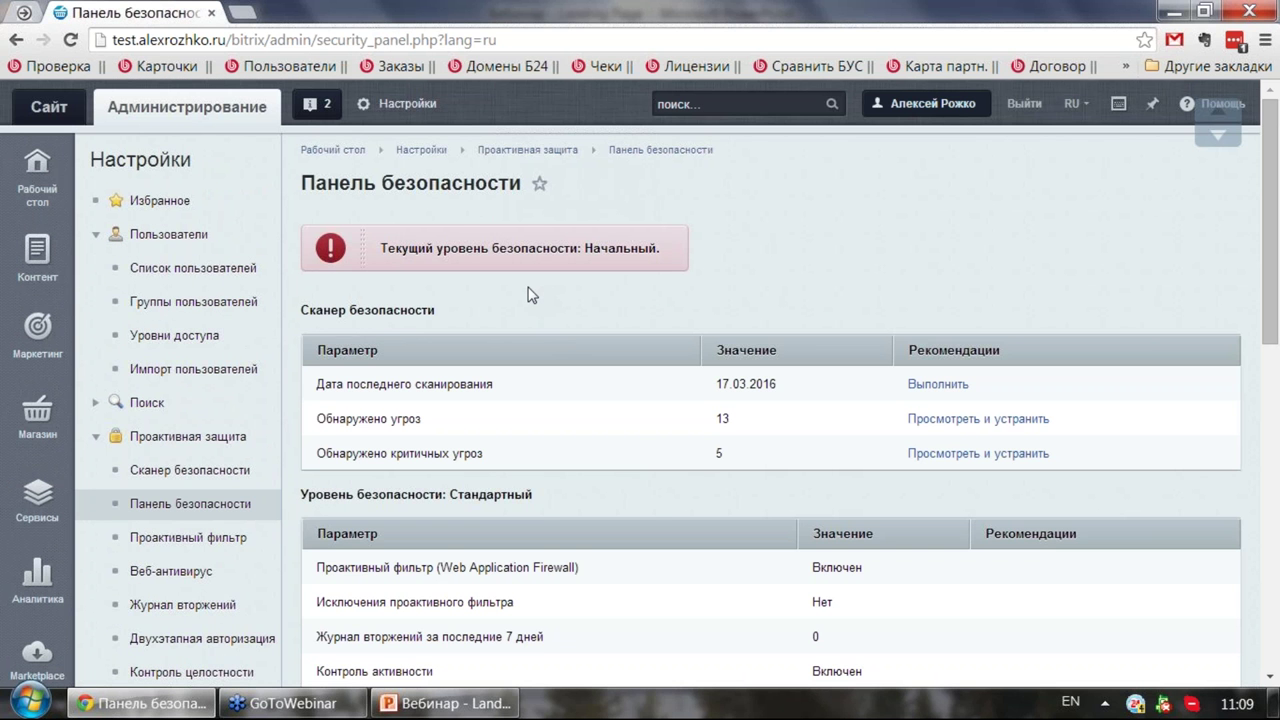
{"action": "scroll", "coordinate": [525, 277], "scroll_direction": "down", "scroll_amount": 2}
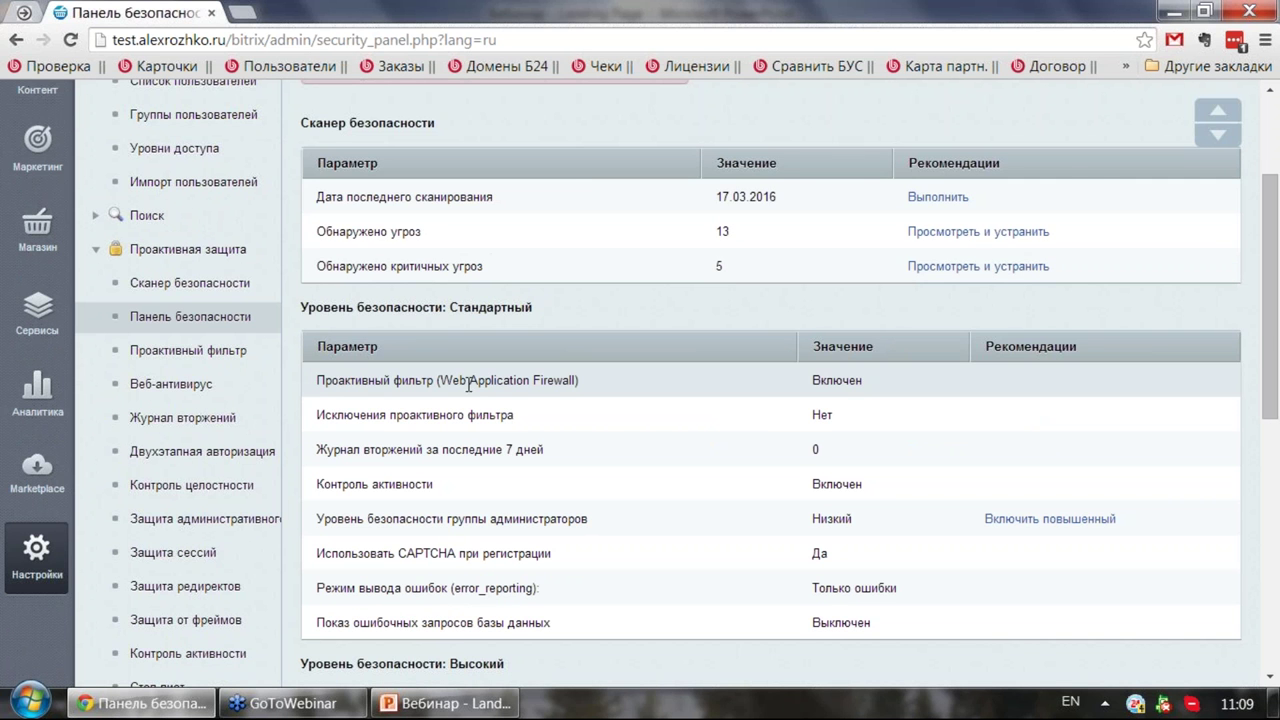
{"action": "scroll", "coordinate": [575, 310], "scroll_direction": "down", "scroll_amount": 2}
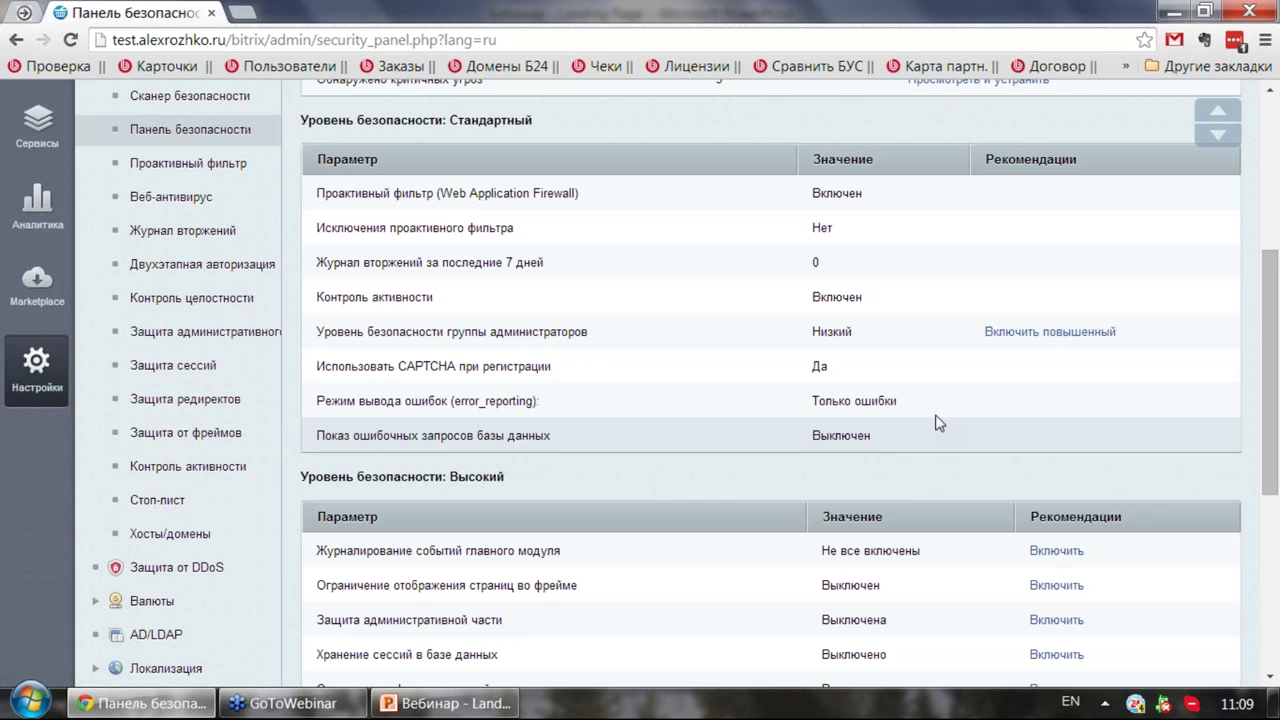
{"action": "scroll", "coordinate": [787, 494], "scroll_direction": "down", "scroll_amount": 2}
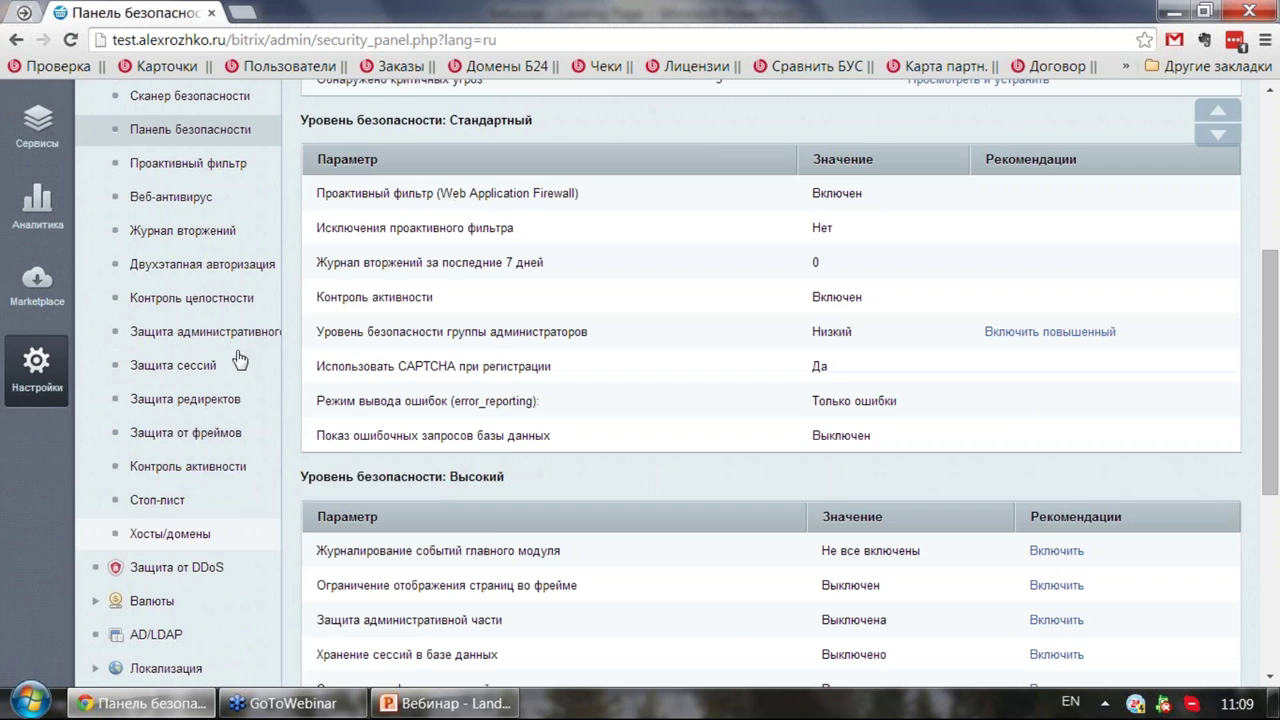
{"action": "scroll", "coordinate": [237, 357], "scroll_direction": "up", "scroll_amount": 2}
{"action": "scroll", "coordinate": [205, 287], "scroll_direction": "up", "scroll_amount": 2}
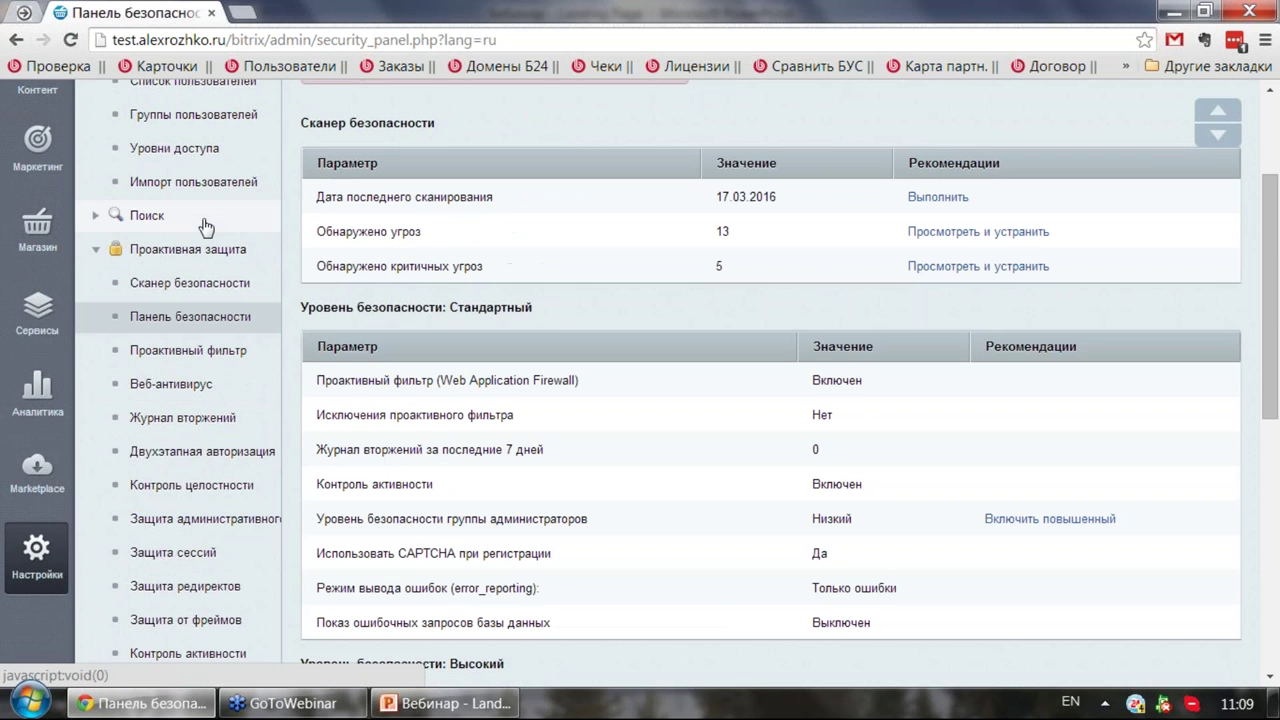
Step: Run the security scanner and view the fix advice for the URL wrappers threat
{"action": "left_click", "coordinate": [165, 283]}
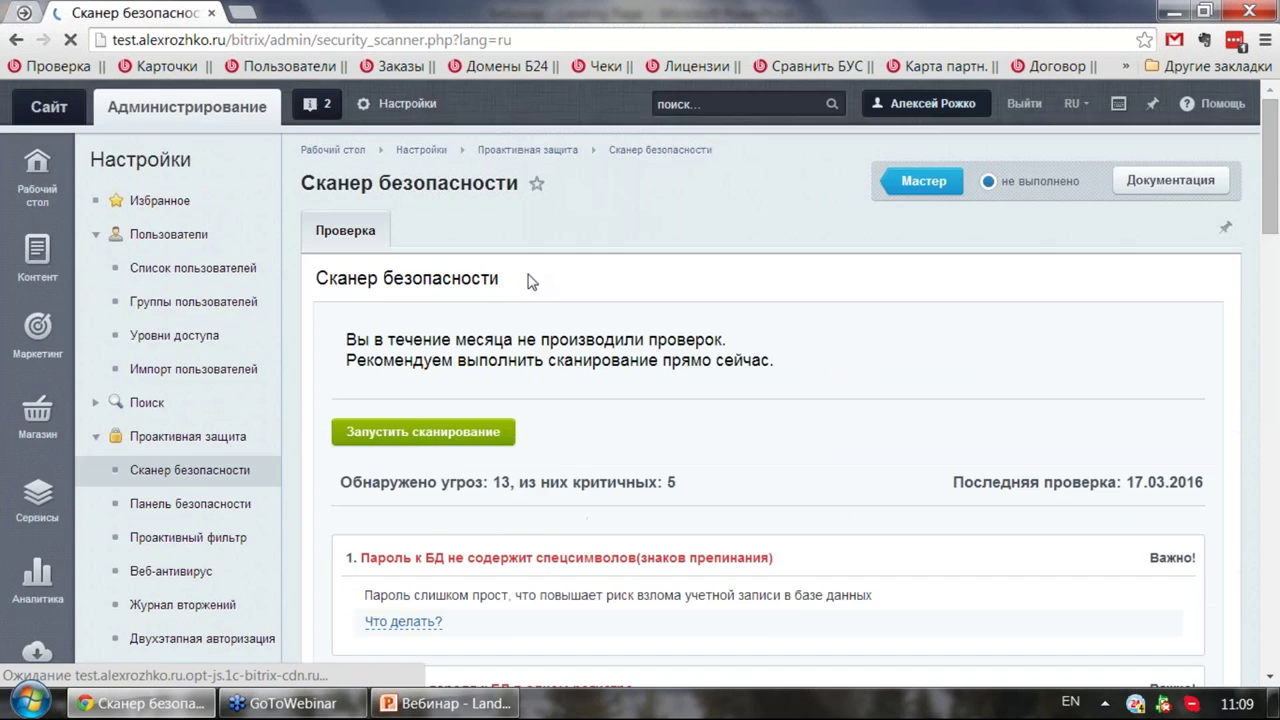
{"action": "left_click", "coordinate": [477, 433]}
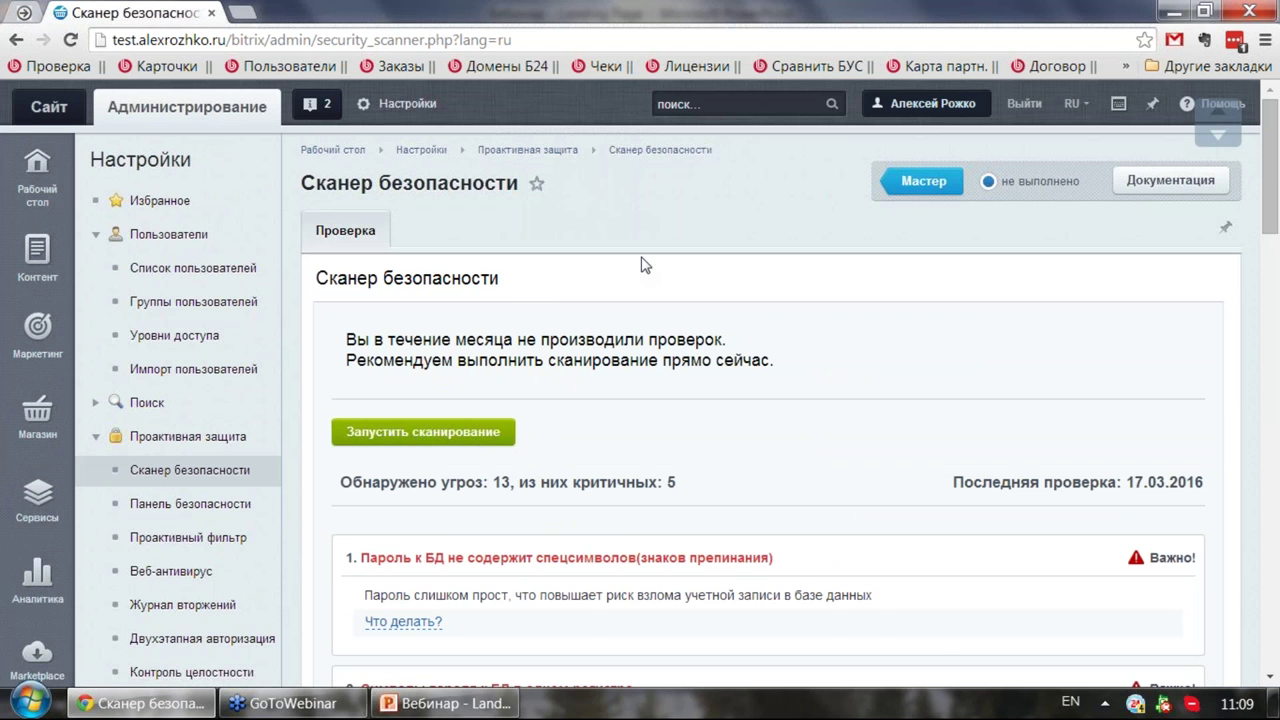
{"action": "scroll", "coordinate": [643, 260], "scroll_direction": "down", "scroll_amount": 4}
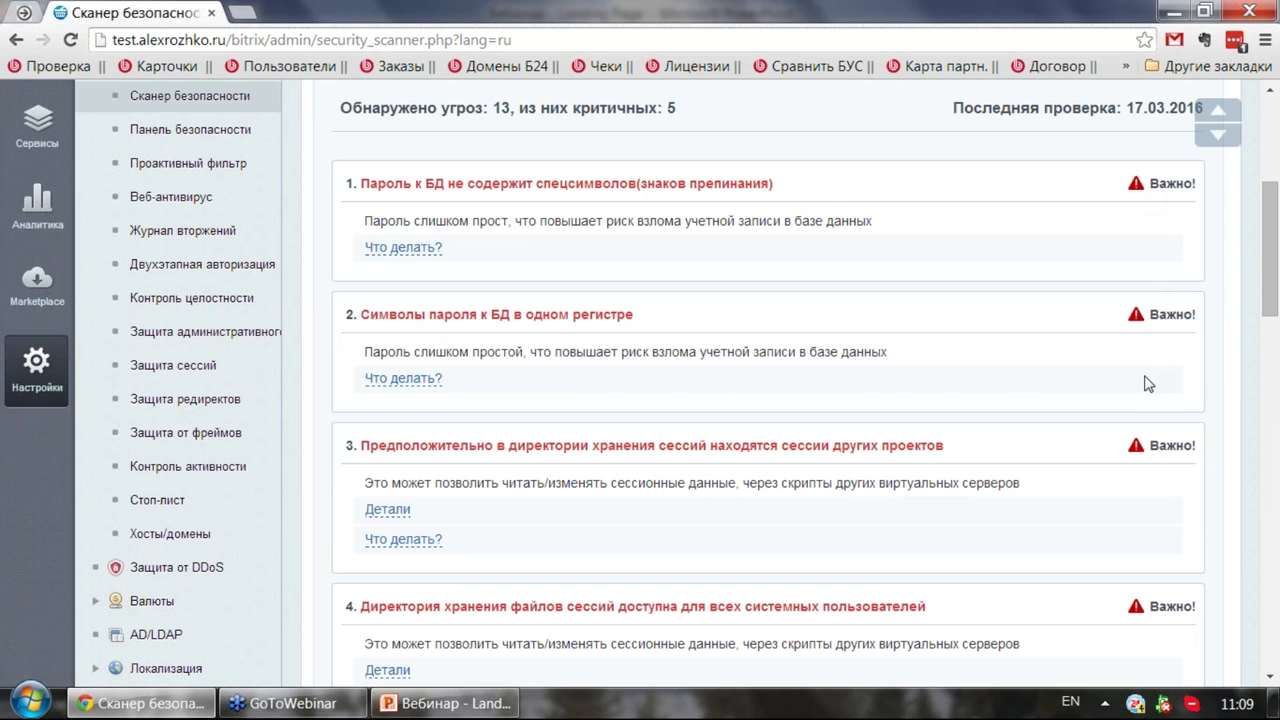
{"action": "scroll", "coordinate": [1146, 382], "scroll_direction": "down", "scroll_amount": 8}
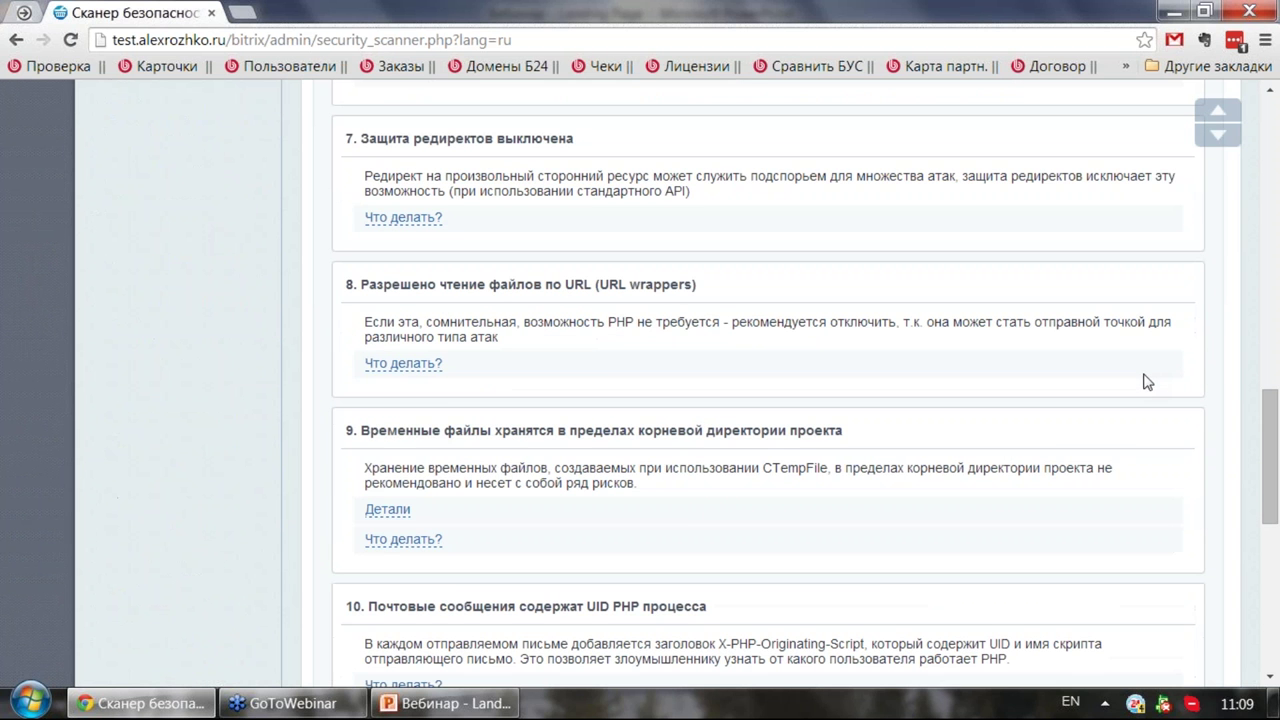
{"action": "left_click", "coordinate": [420, 367]}
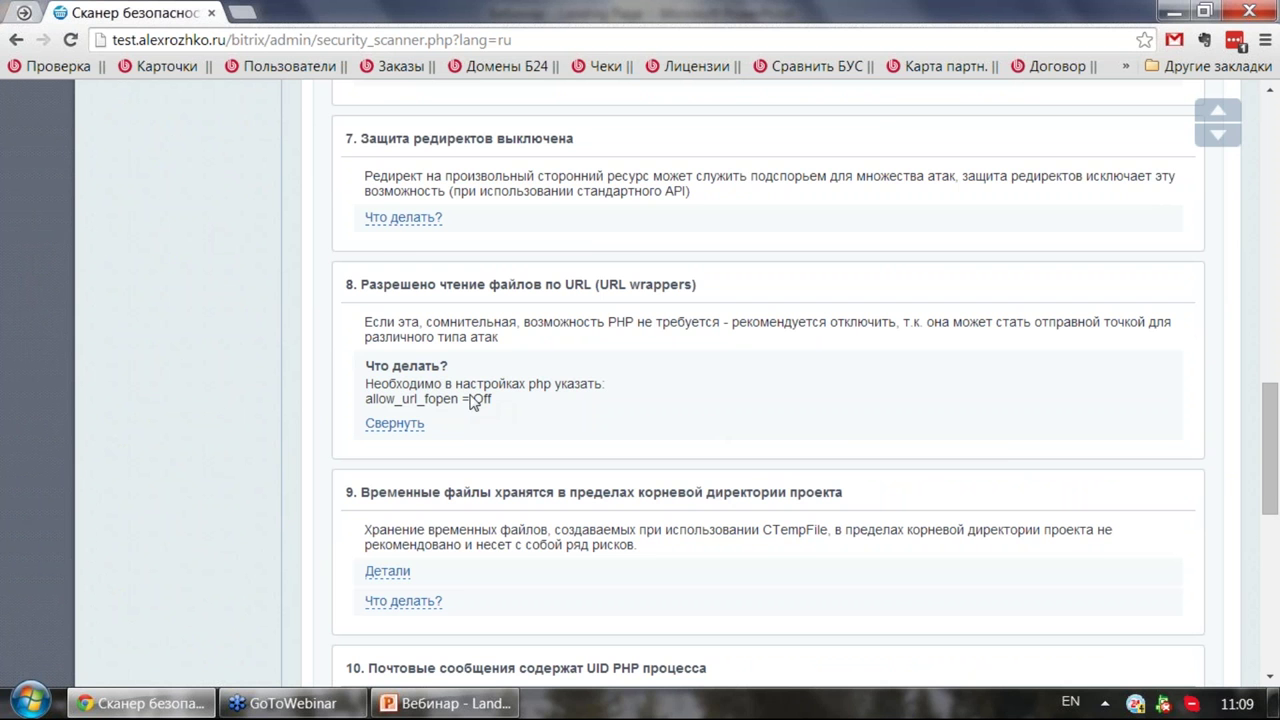
{"action": "scroll", "coordinate": [400, 390], "scroll_direction": "up", "scroll_amount": 5}
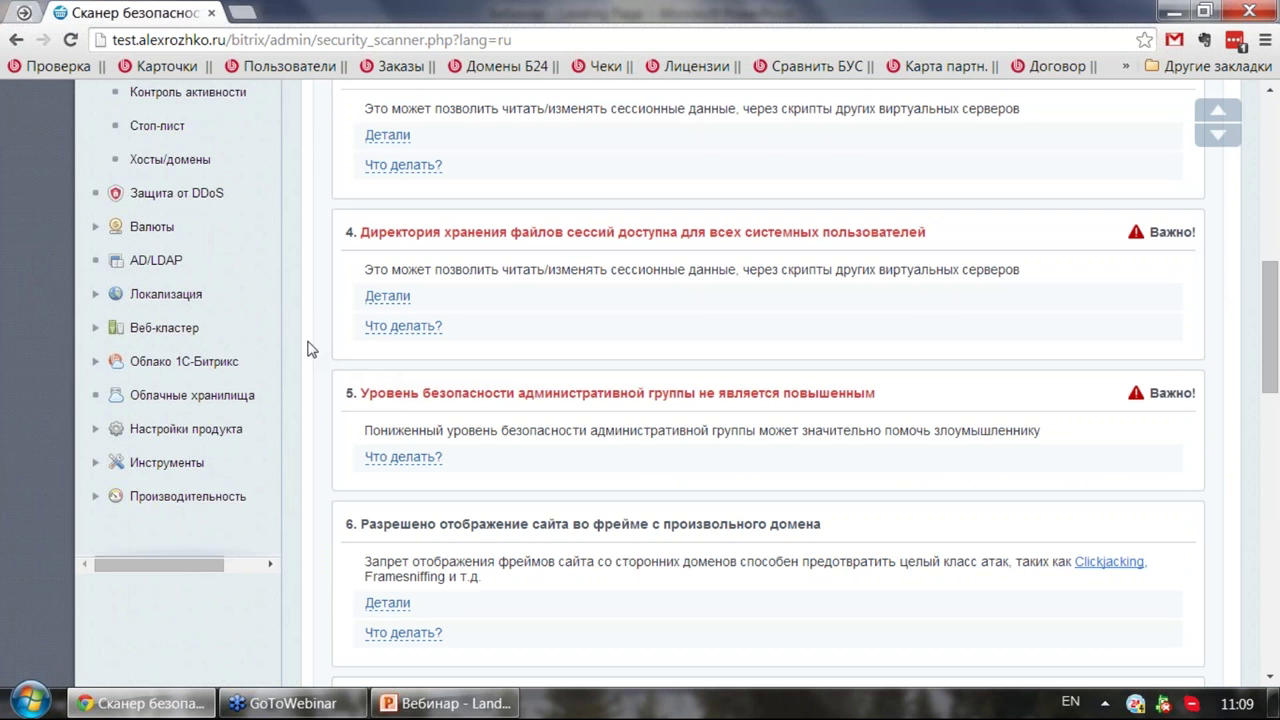
{"action": "scroll", "coordinate": [298, 355], "scroll_direction": "up", "scroll_amount": 4}
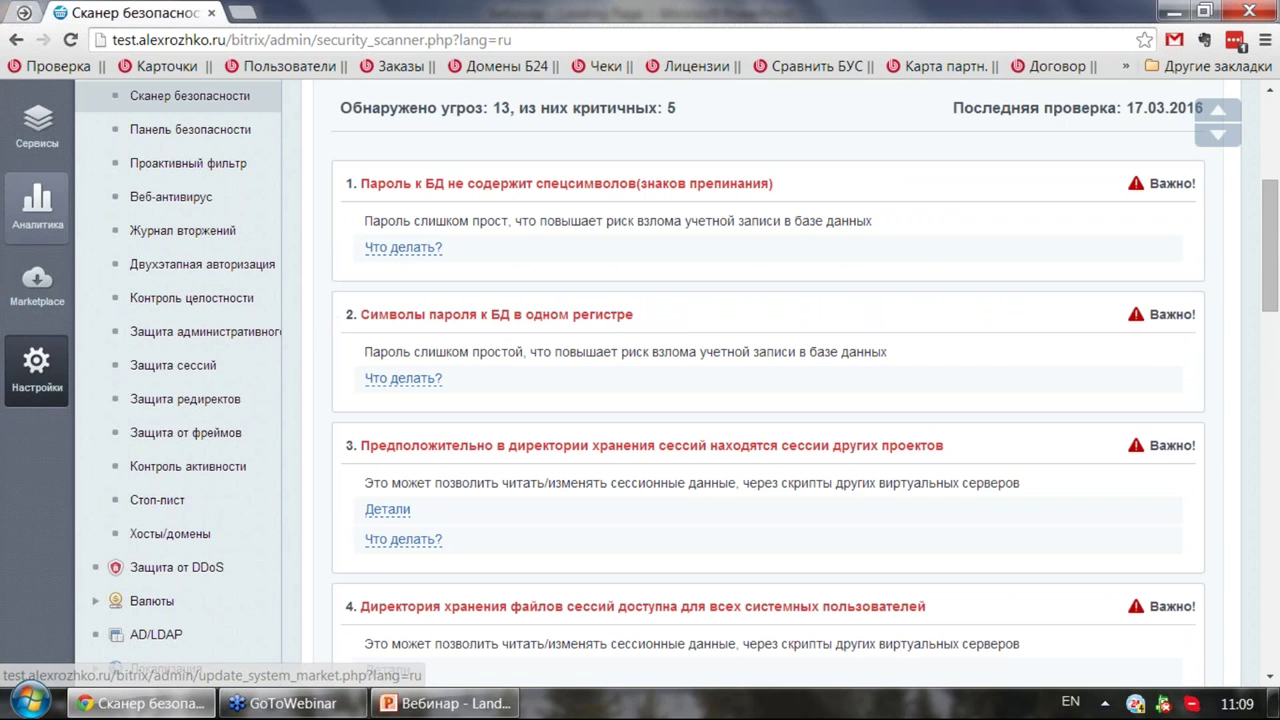
{"action": "scroll", "coordinate": [40, 230], "scroll_direction": "up", "scroll_amount": 2}
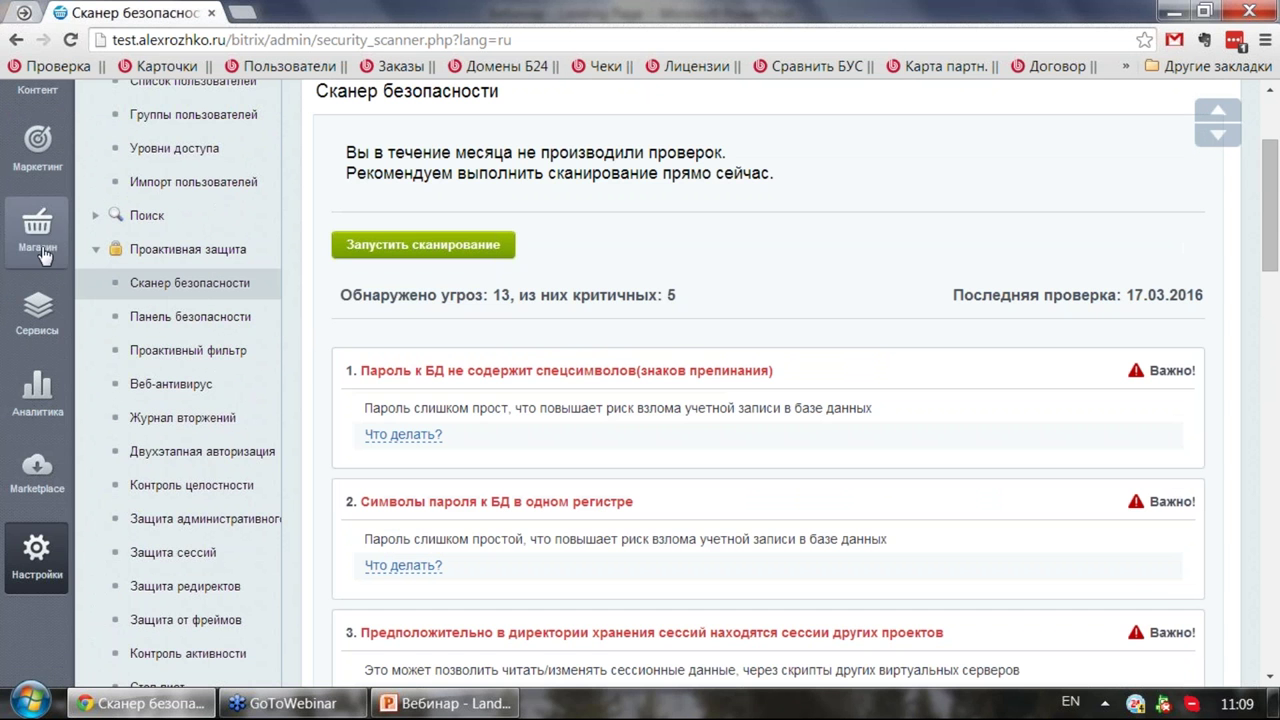
Step: Switch to the Marketing menu and collapse its Email-маркетинг section
{"action": "left_click", "coordinate": [40, 145]}
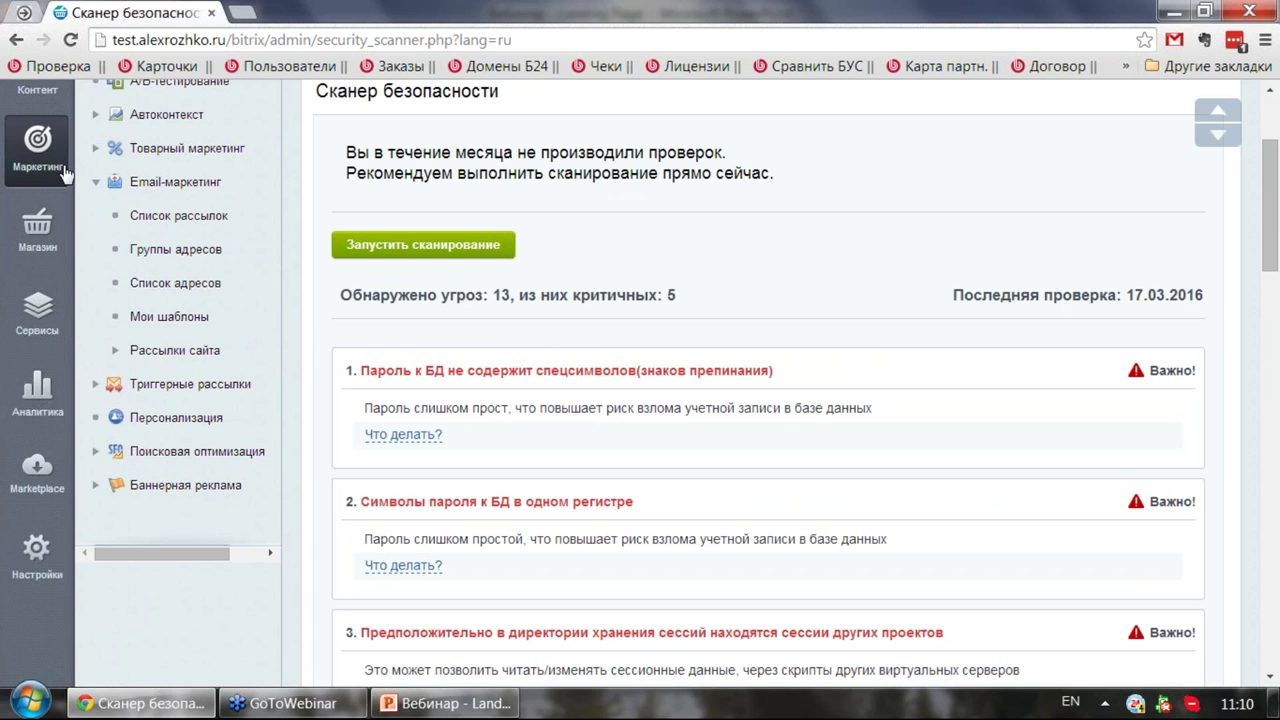
{"action": "left_click", "coordinate": [94, 186]}
{"action": "scroll", "coordinate": [94, 190], "scroll_direction": "up", "scroll_amount": 2}
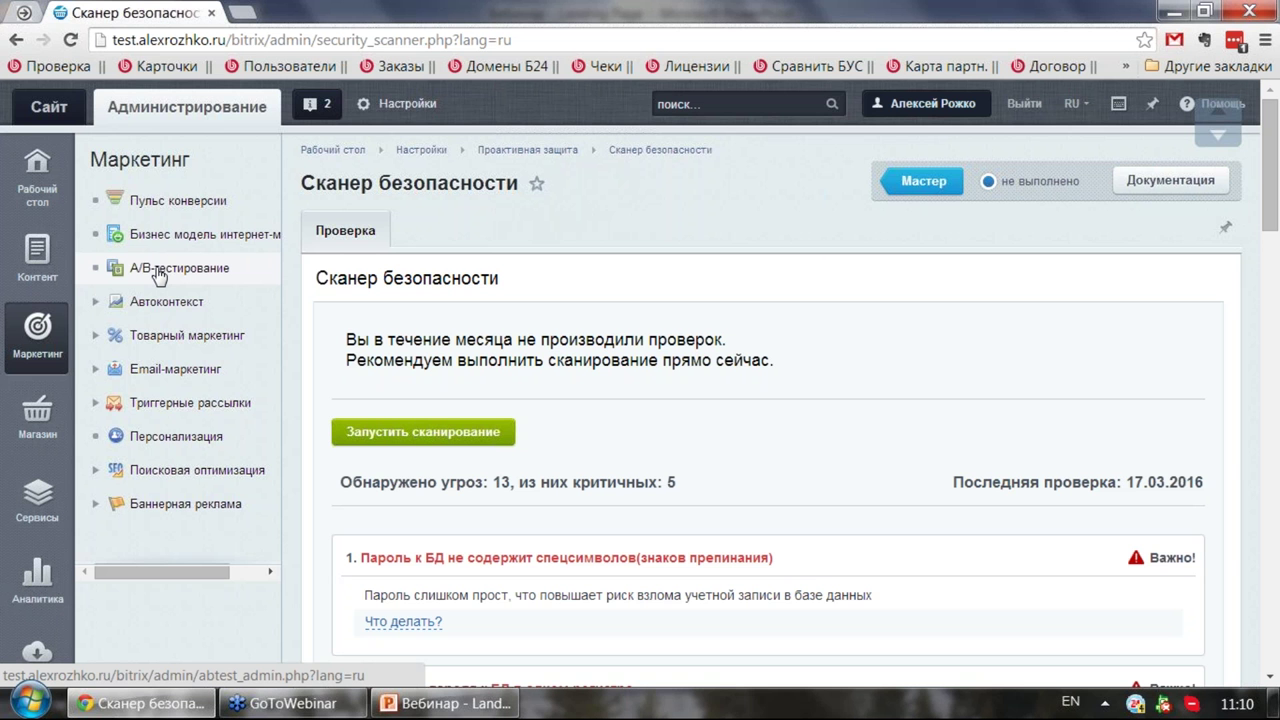
Step: Open the Новый дизайн A/B test and set it to run 5 дней on 30% of traffic
{"action": "left_click", "coordinate": [158, 276]}
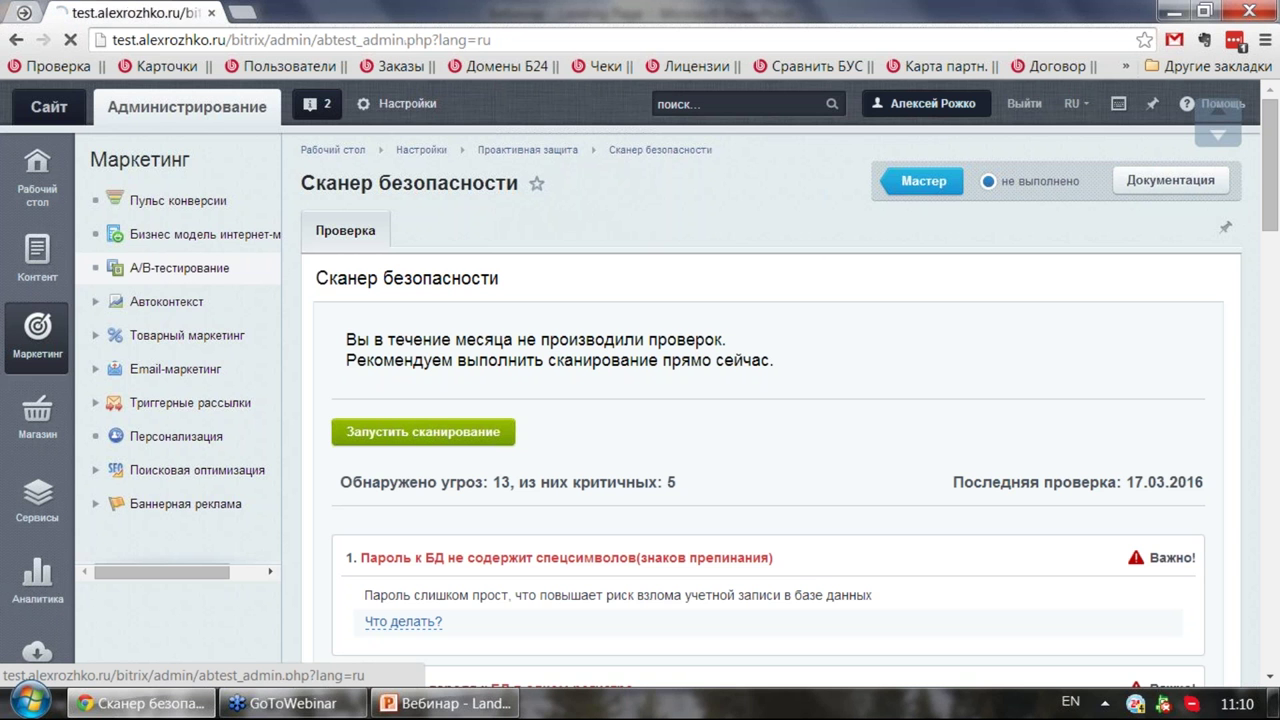
{"action": "scroll", "coordinate": [523, 286], "scroll_direction": "down", "scroll_amount": 2}
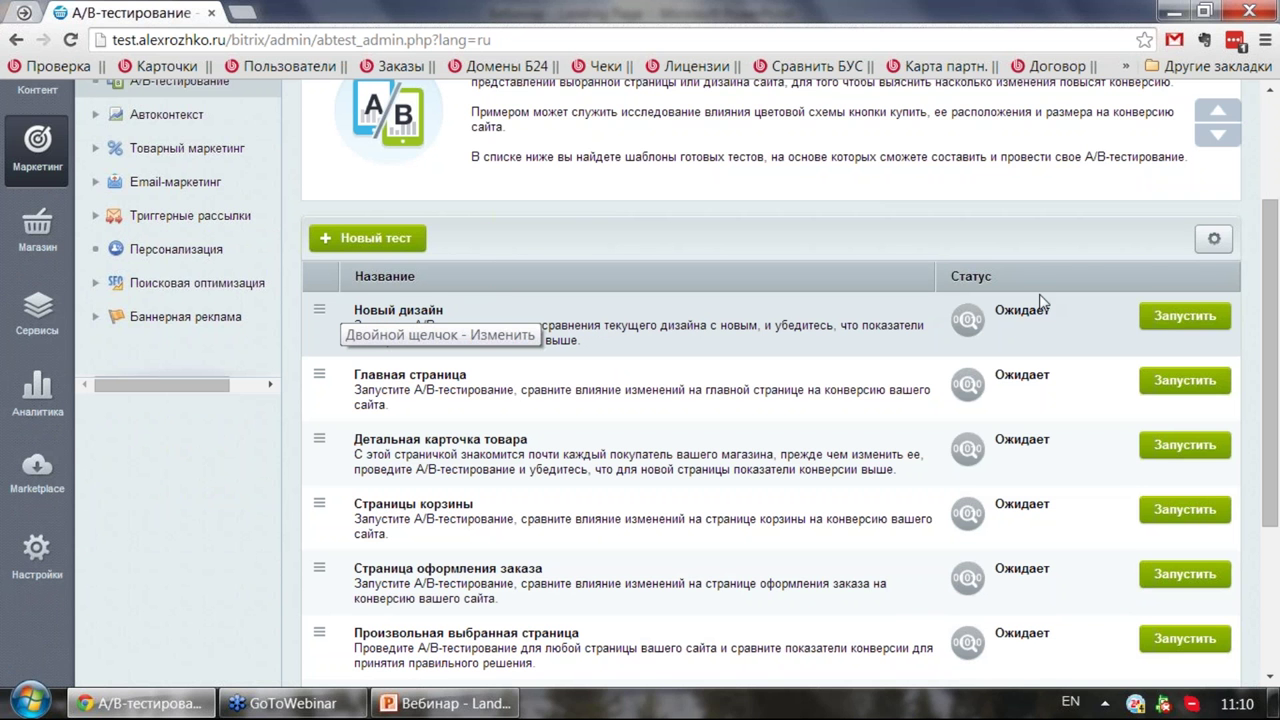
{"action": "left_click", "coordinate": [1162, 322]}
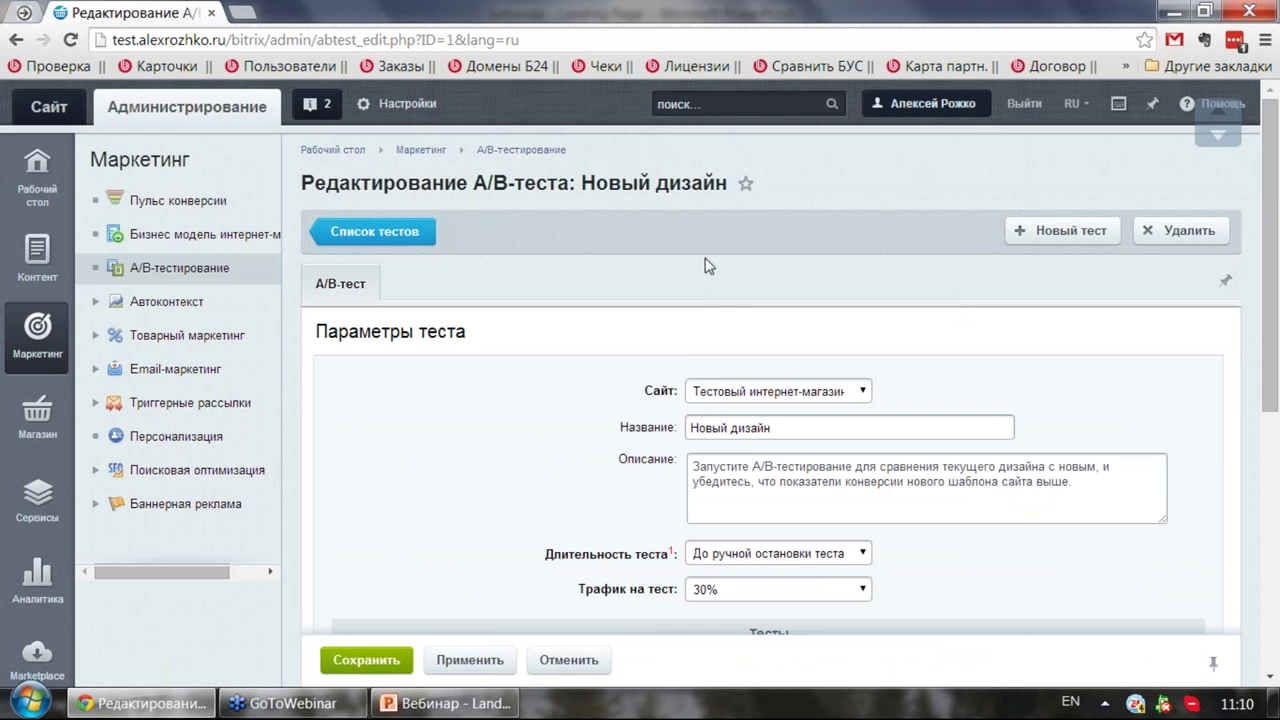
{"action": "scroll", "coordinate": [656, 242], "scroll_direction": "down", "scroll_amount": 2}
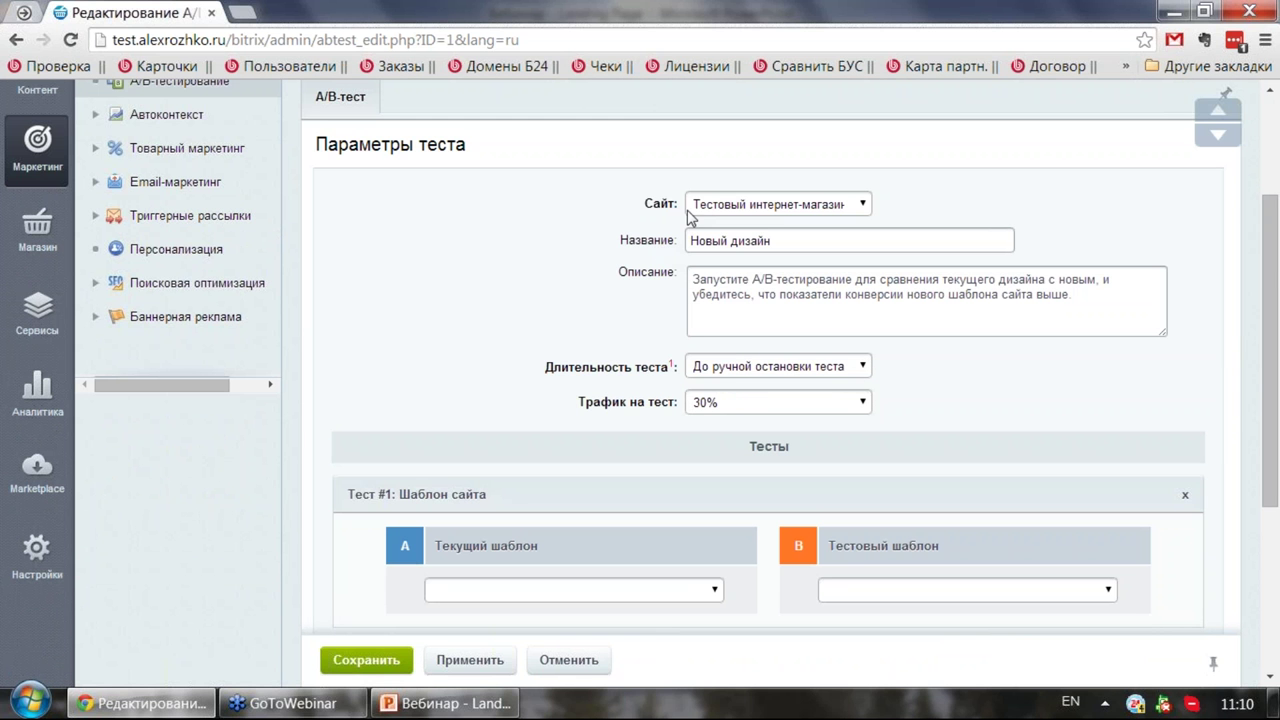
{"action": "left_click", "coordinate": [765, 207]}
{"action": "left_click", "coordinate": [766, 209]}
{"action": "left_click", "coordinate": [798, 376]}
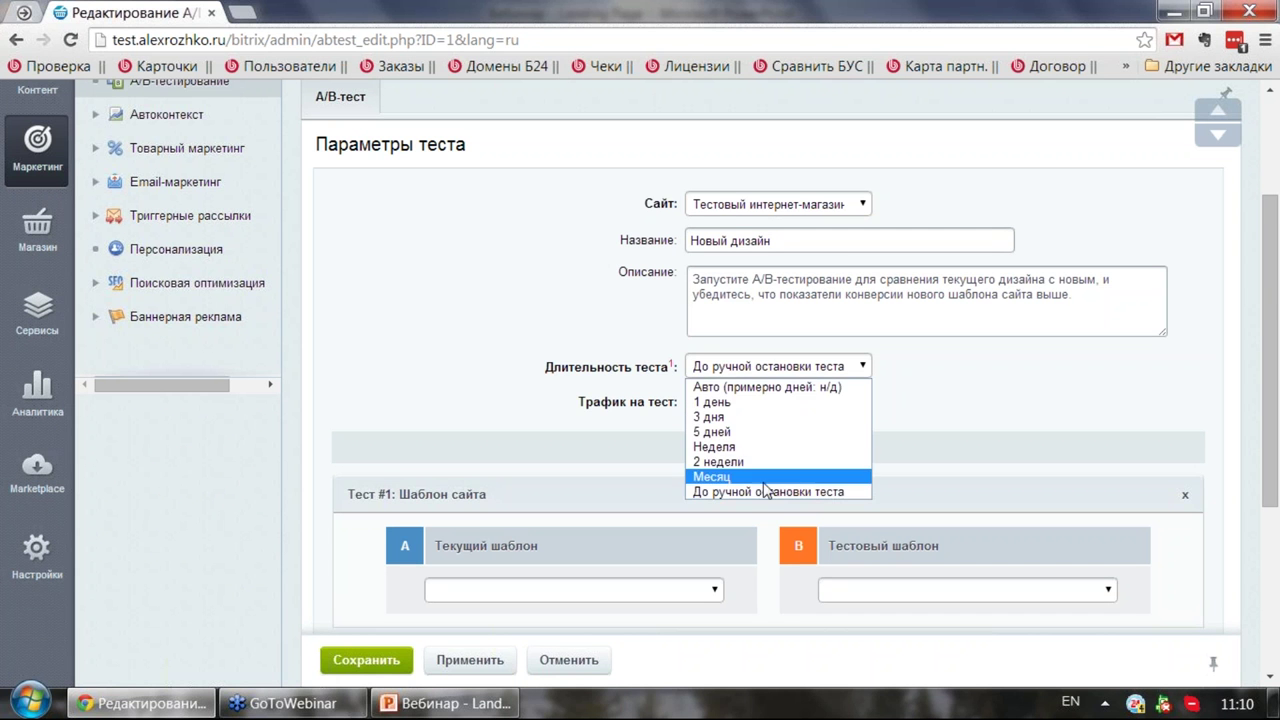
{"action": "left_click", "coordinate": [766, 431]}
{"action": "left_click", "coordinate": [852, 405]}
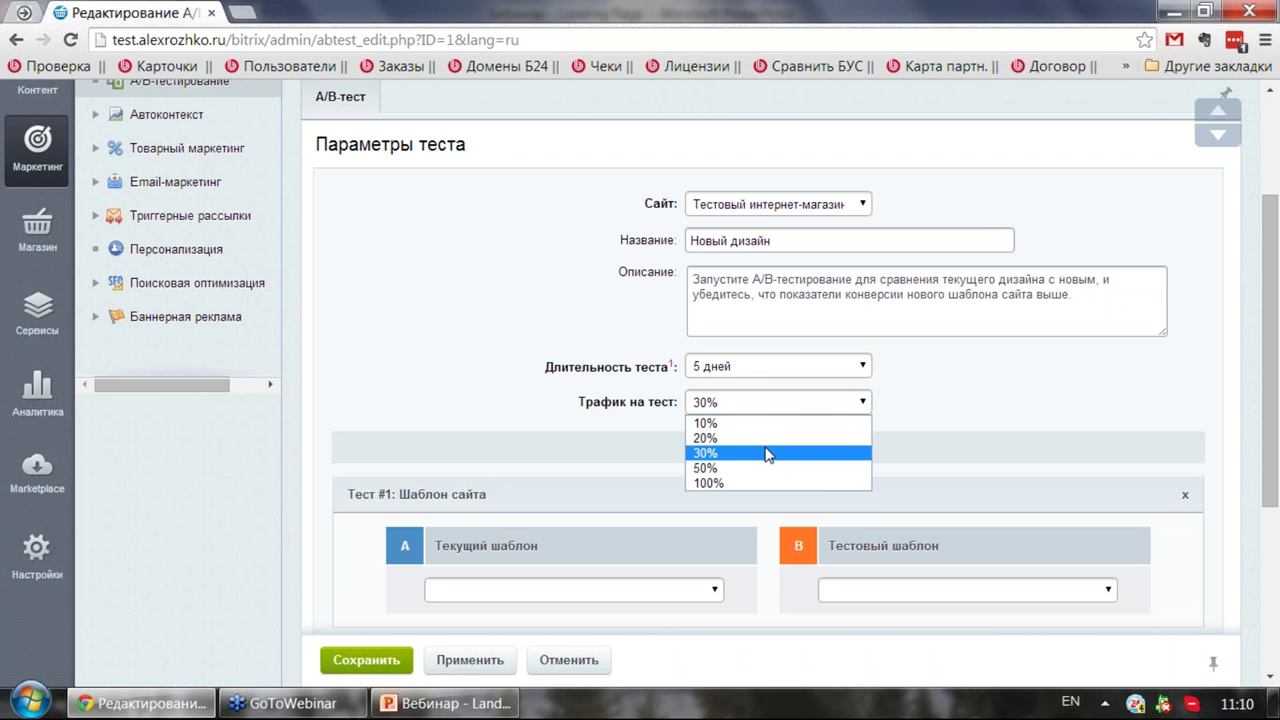
{"action": "left_click", "coordinate": [727, 457]}
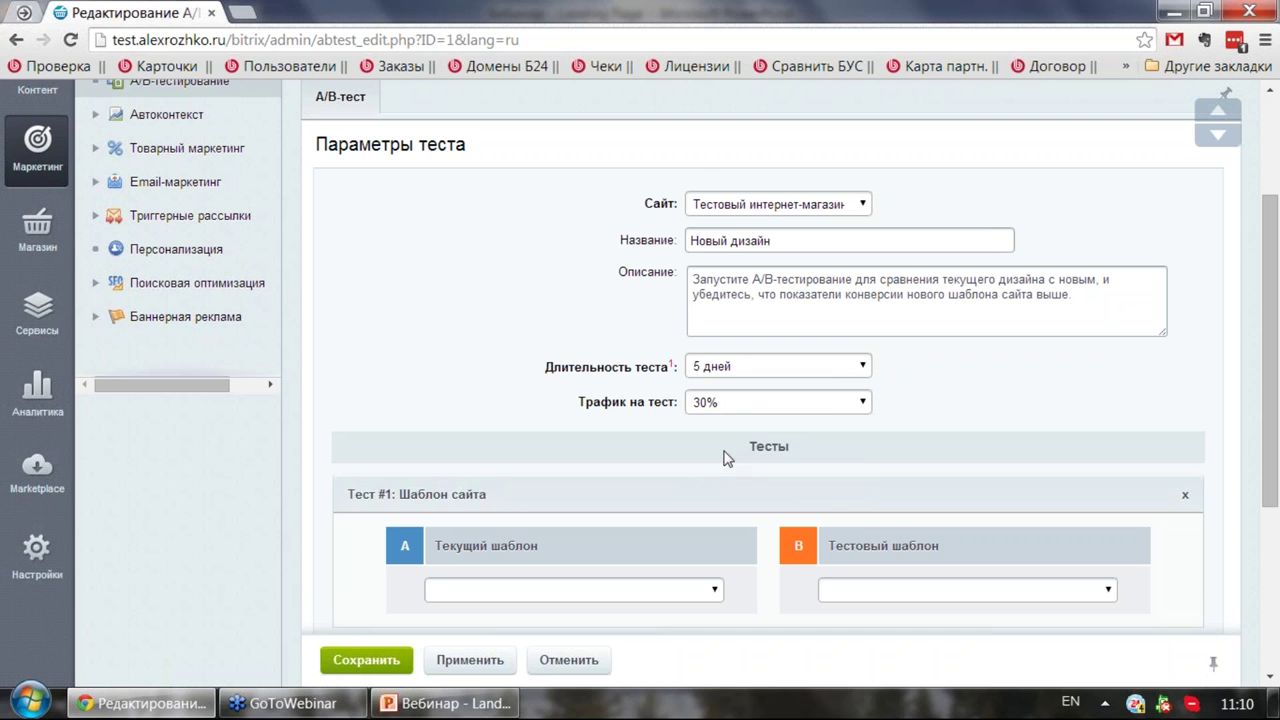
Step: Set variant A to eshop_app and variant B to desktop_app, then save the test
{"action": "scroll", "coordinate": [720, 425], "scroll_direction": "down", "scroll_amount": 2}
{"action": "left_click", "coordinate": [704, 406]}
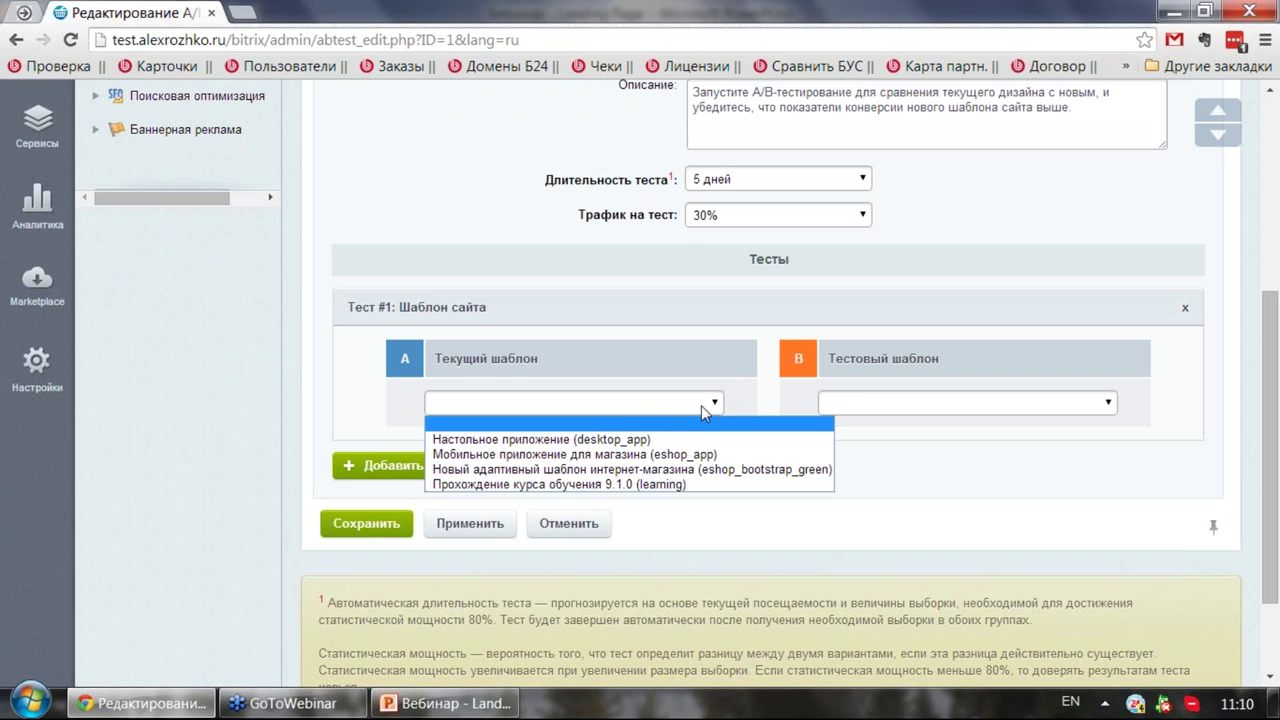
{"action": "left_click", "coordinate": [680, 454]}
{"action": "left_click", "coordinate": [870, 404]}
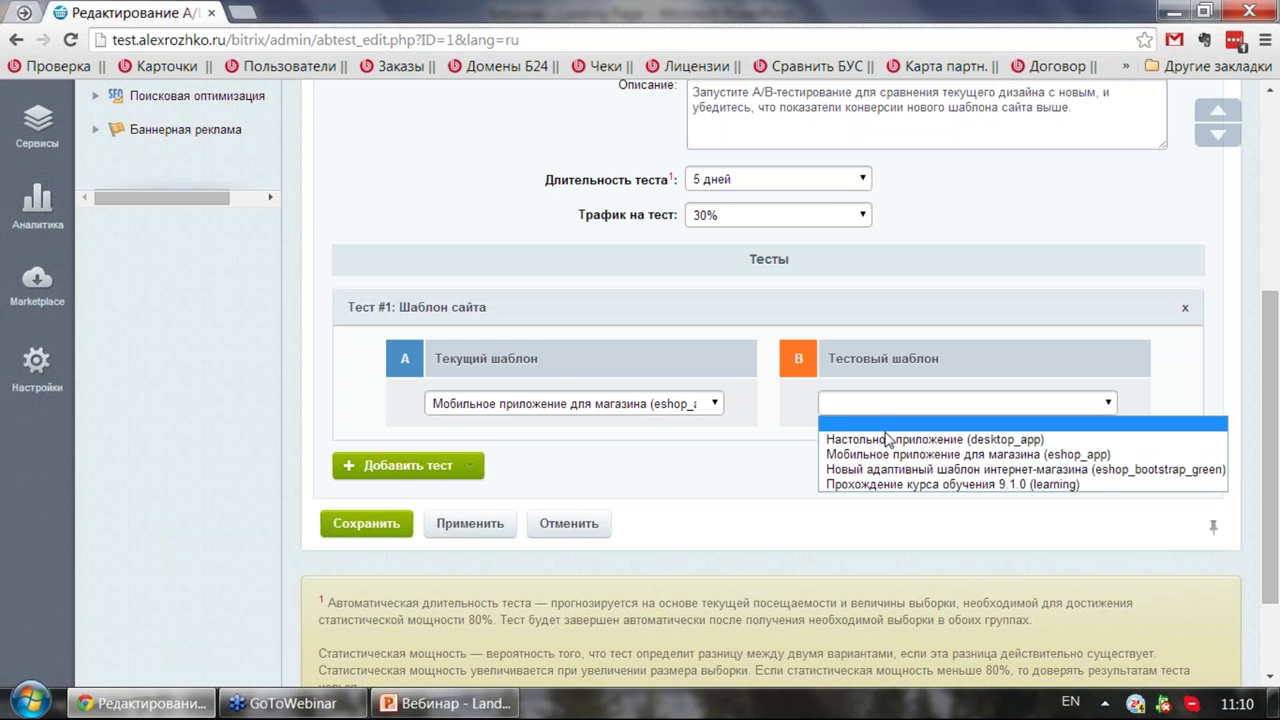
{"action": "left_click", "coordinate": [875, 439]}
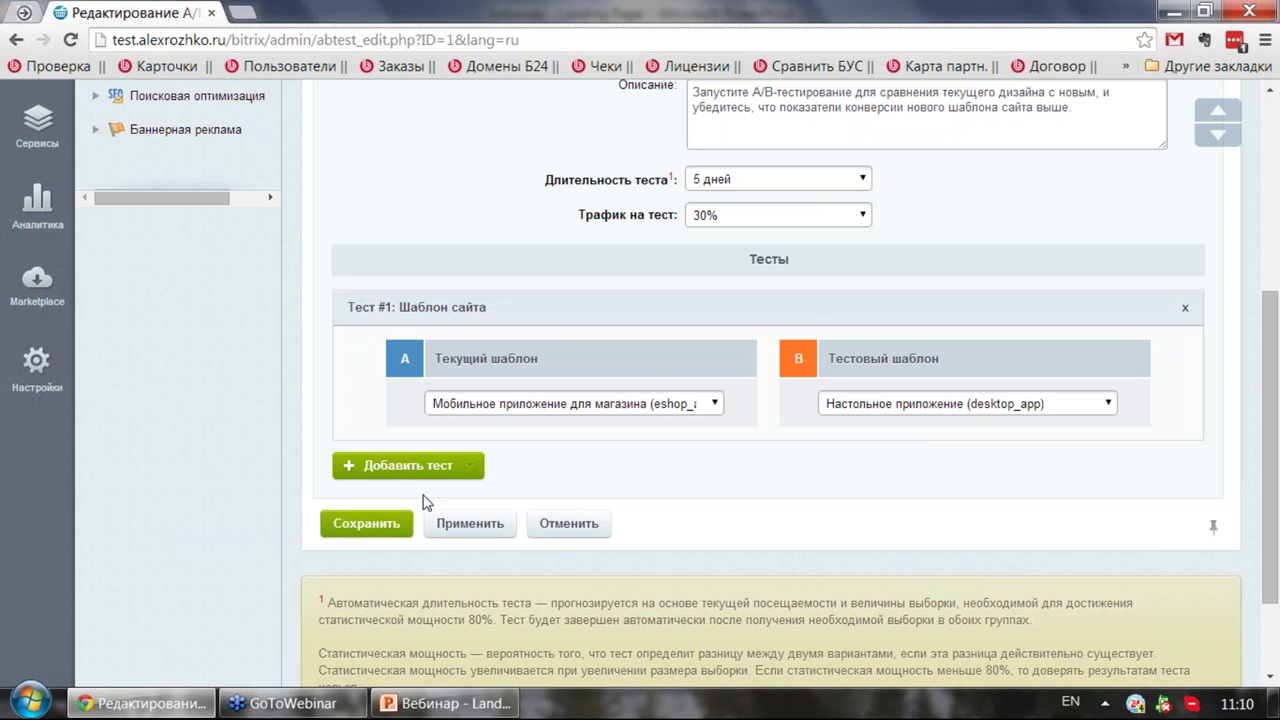
{"action": "left_click", "coordinate": [398, 526]}
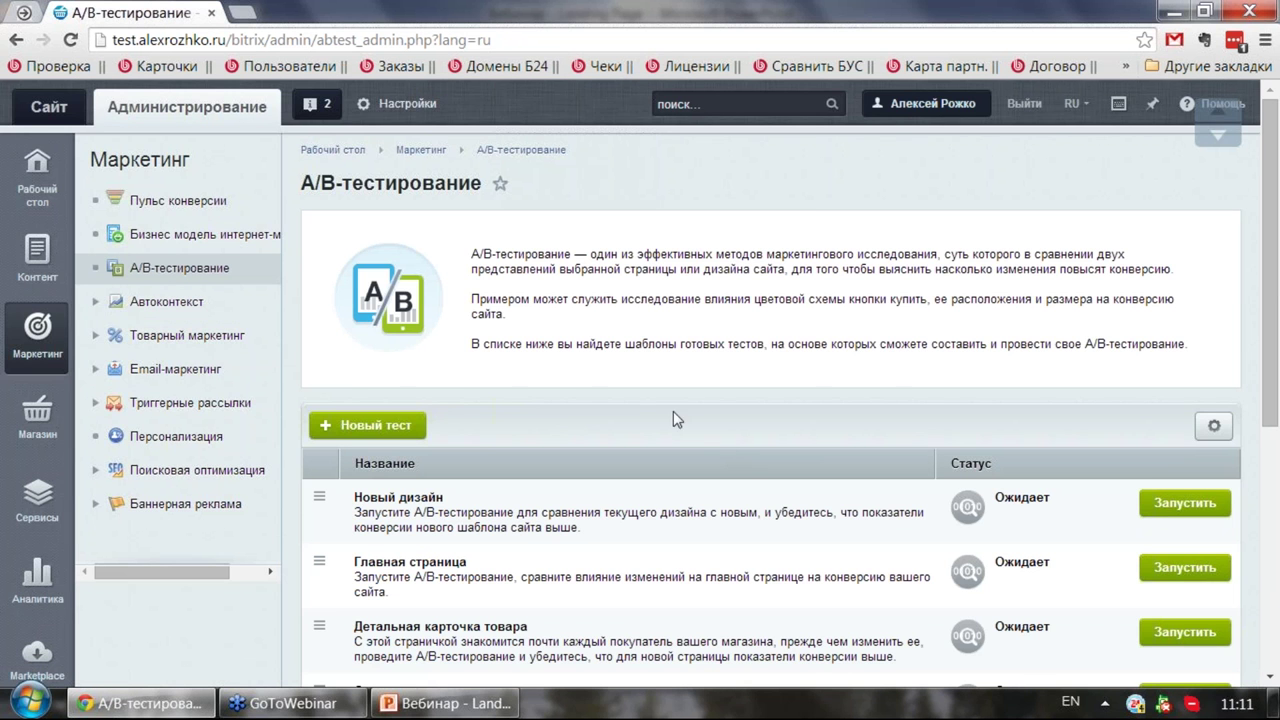
Step: Review the A/B test list and expand the Email-маркетинг and Триггерные рассылки menu sections
{"action": "scroll", "coordinate": [673, 411], "scroll_direction": "down", "scroll_amount": 4}
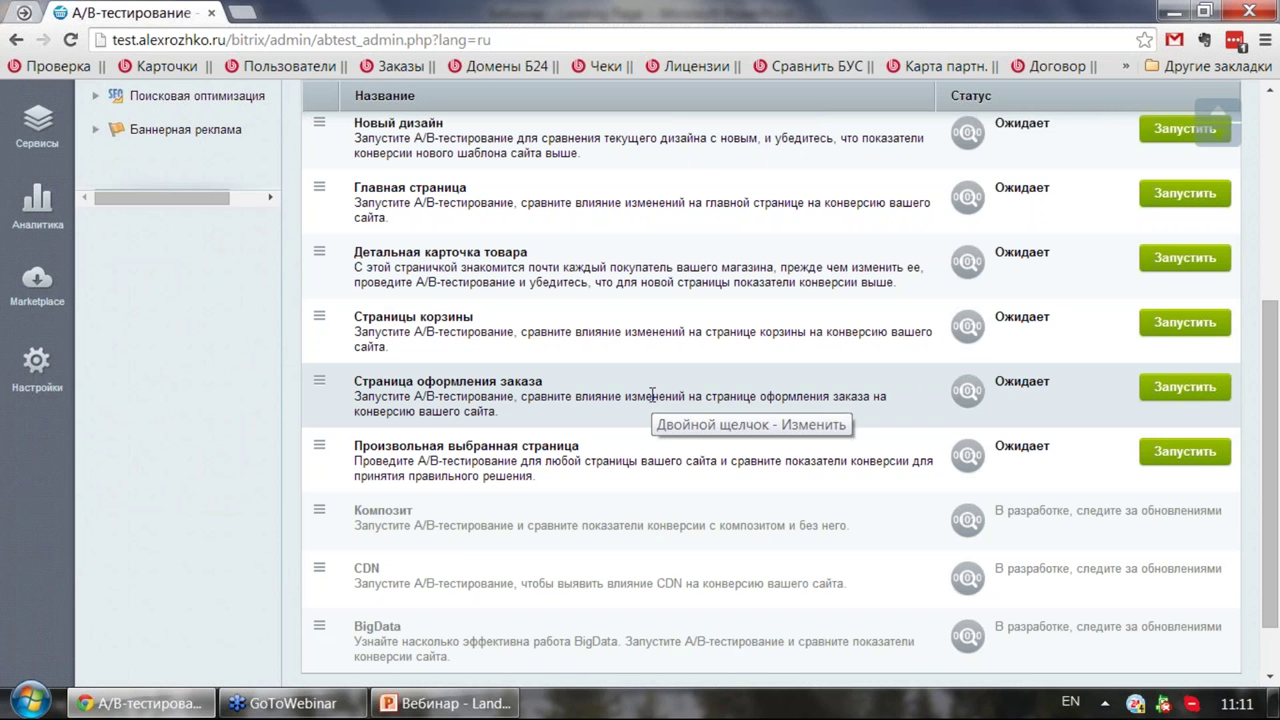
{"action": "scroll", "coordinate": [652, 393], "scroll_direction": "up", "scroll_amount": 5}
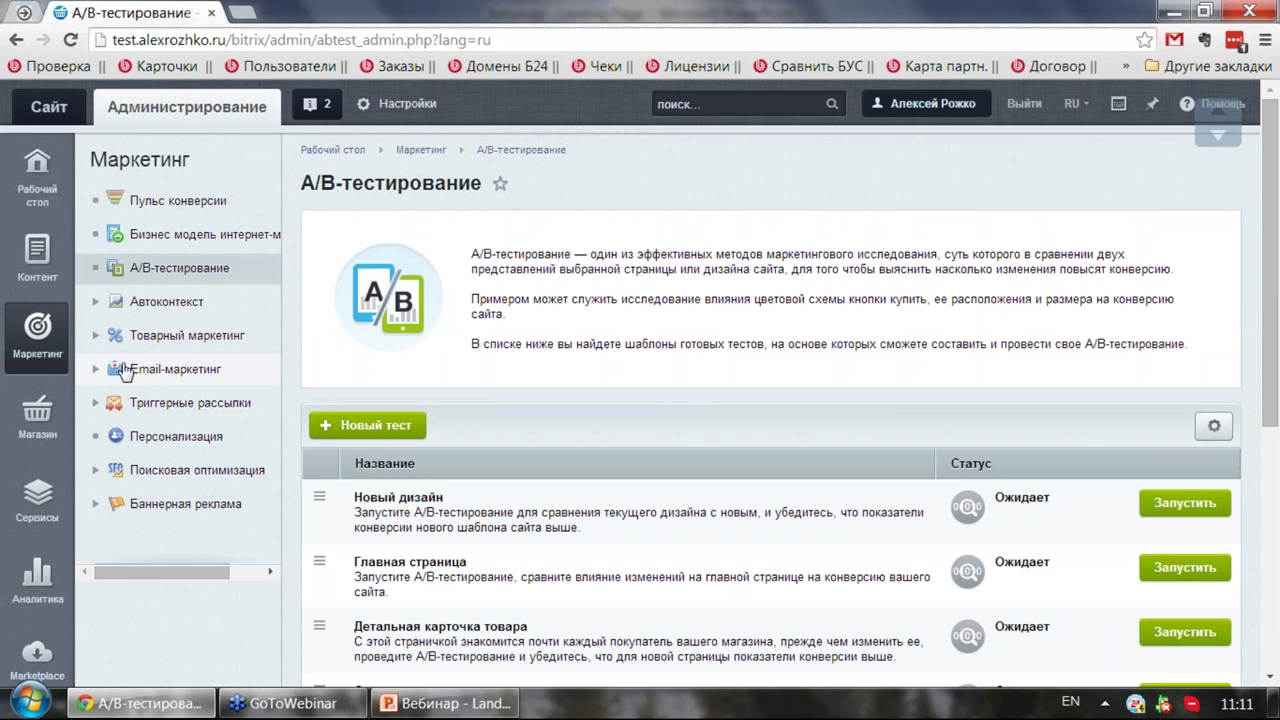
{"action": "left_click", "coordinate": [96, 370]}
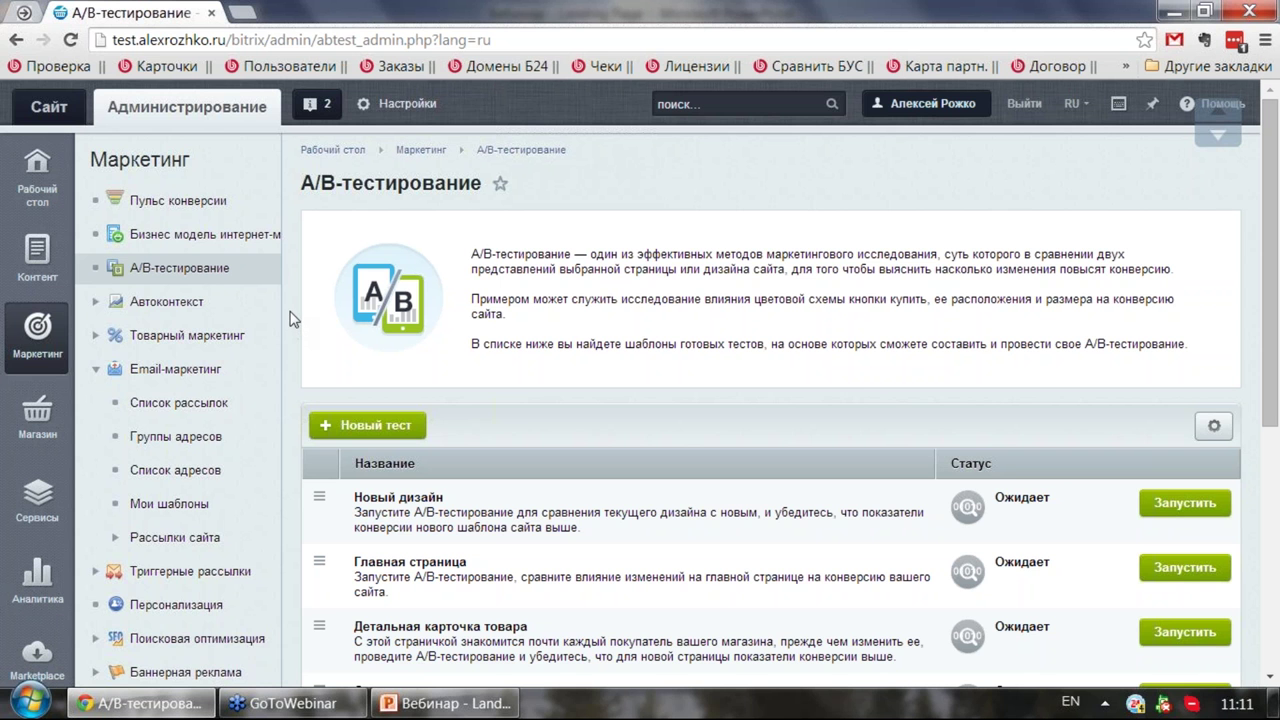
{"action": "left_click", "coordinate": [97, 571]}
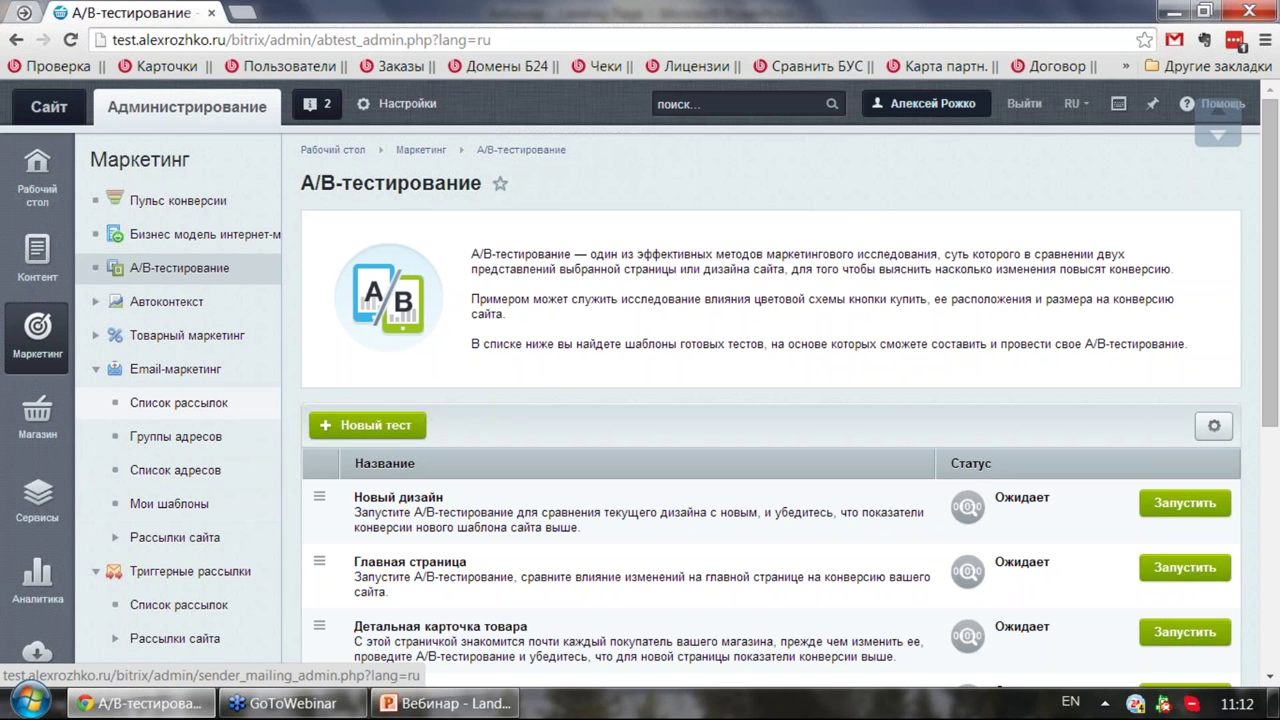
Step: Add a new address group under Список рассылок → Группы адресов named Клиенты
{"action": "left_click", "coordinate": [175, 404]}
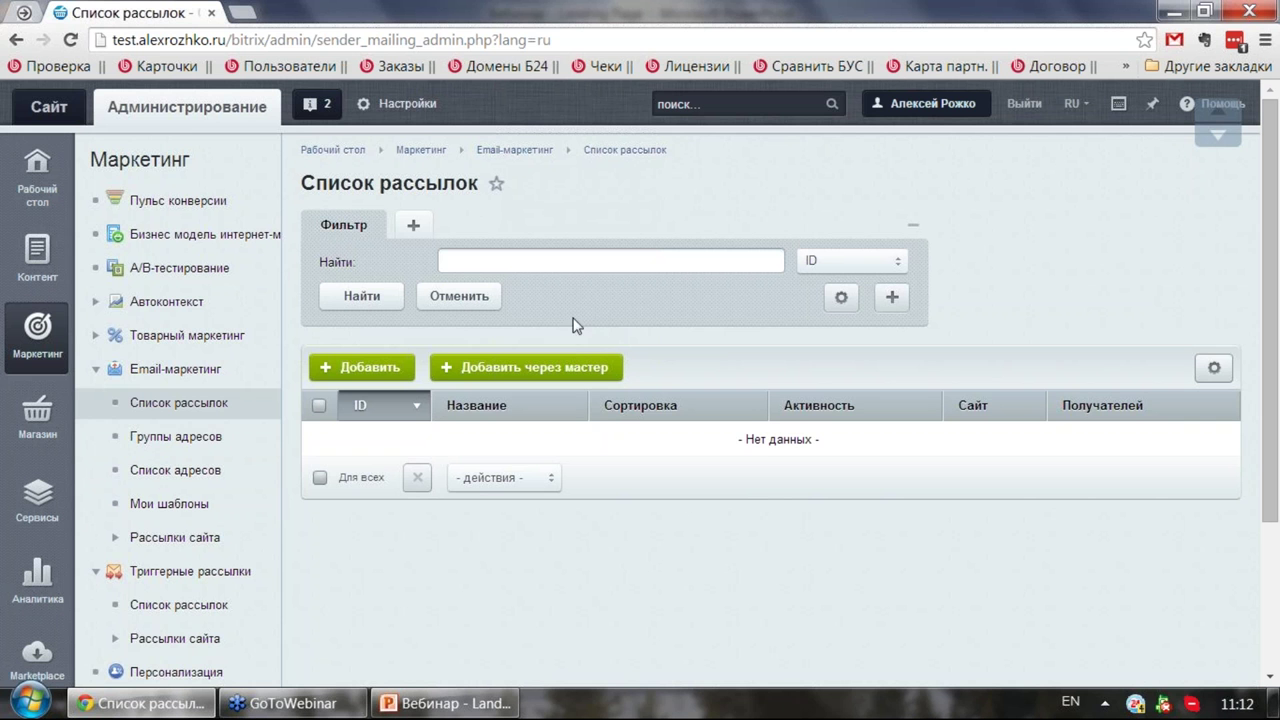
{"action": "left_click", "coordinate": [200, 444]}
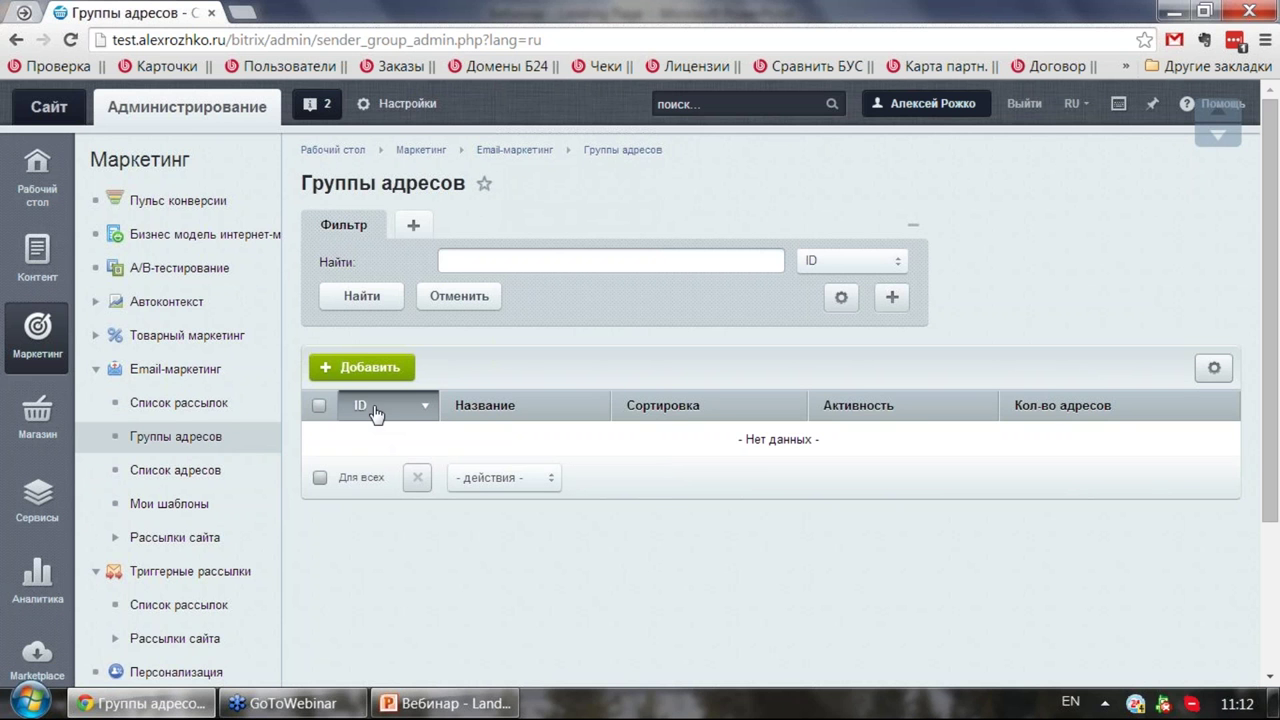
{"action": "left_click", "coordinate": [366, 367]}
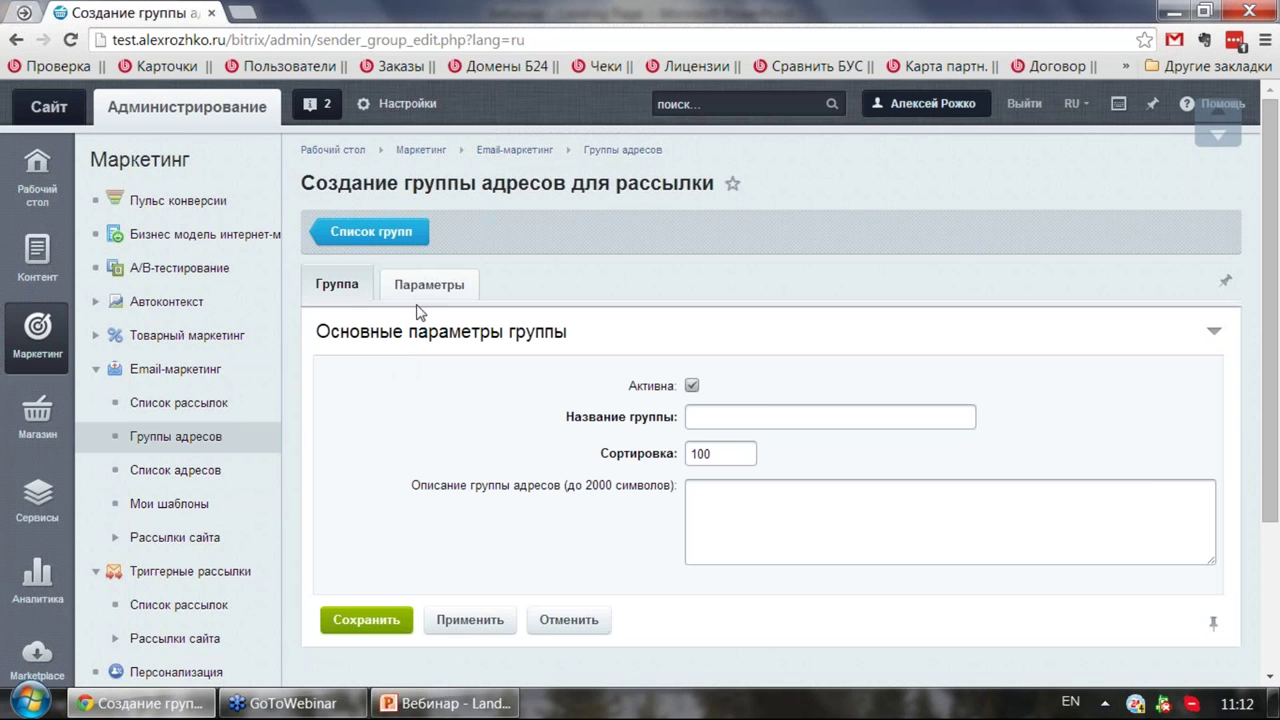
{"action": "left_click", "coordinate": [775, 416]}
{"action": "type", "text": "Rkbtyns"}
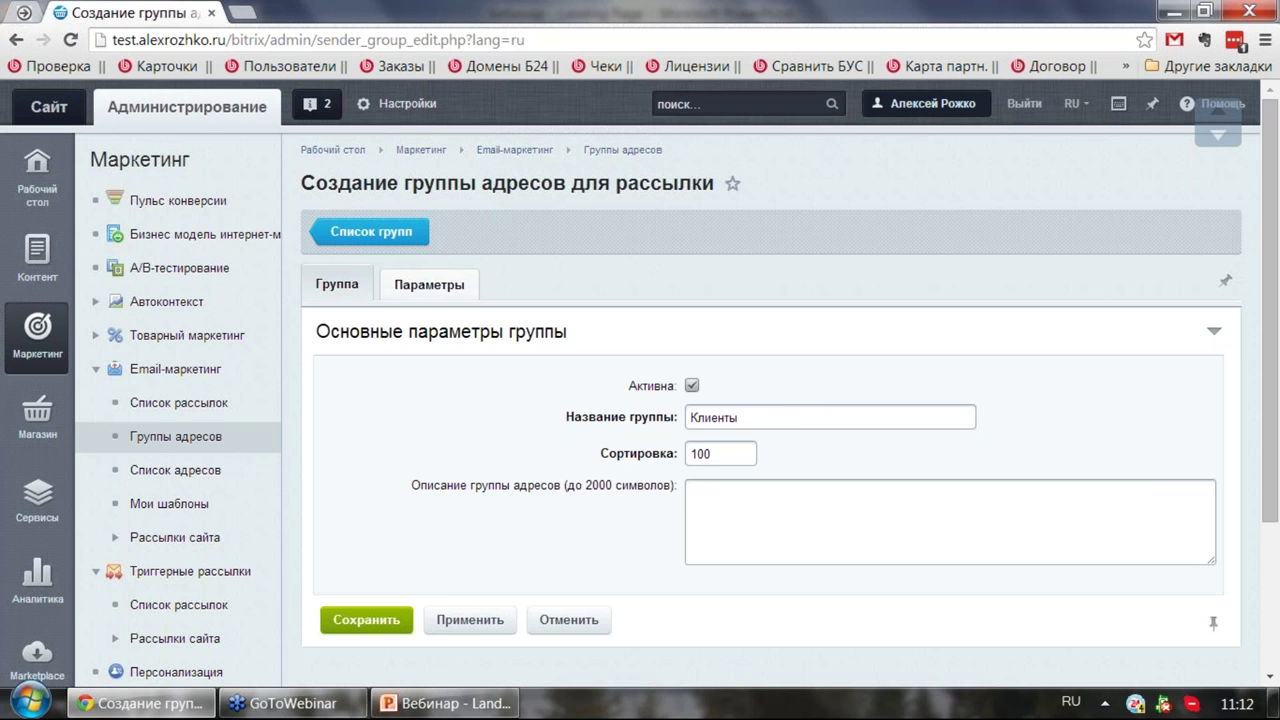
{"action": "left_click", "coordinate": [441, 282]}
Step: Add a Веб-формы filter on the Лиды с сайта form using Имя and Рабочий e-mail fields
{"action": "scroll", "coordinate": [443, 270], "scroll_direction": "down", "scroll_amount": 2}
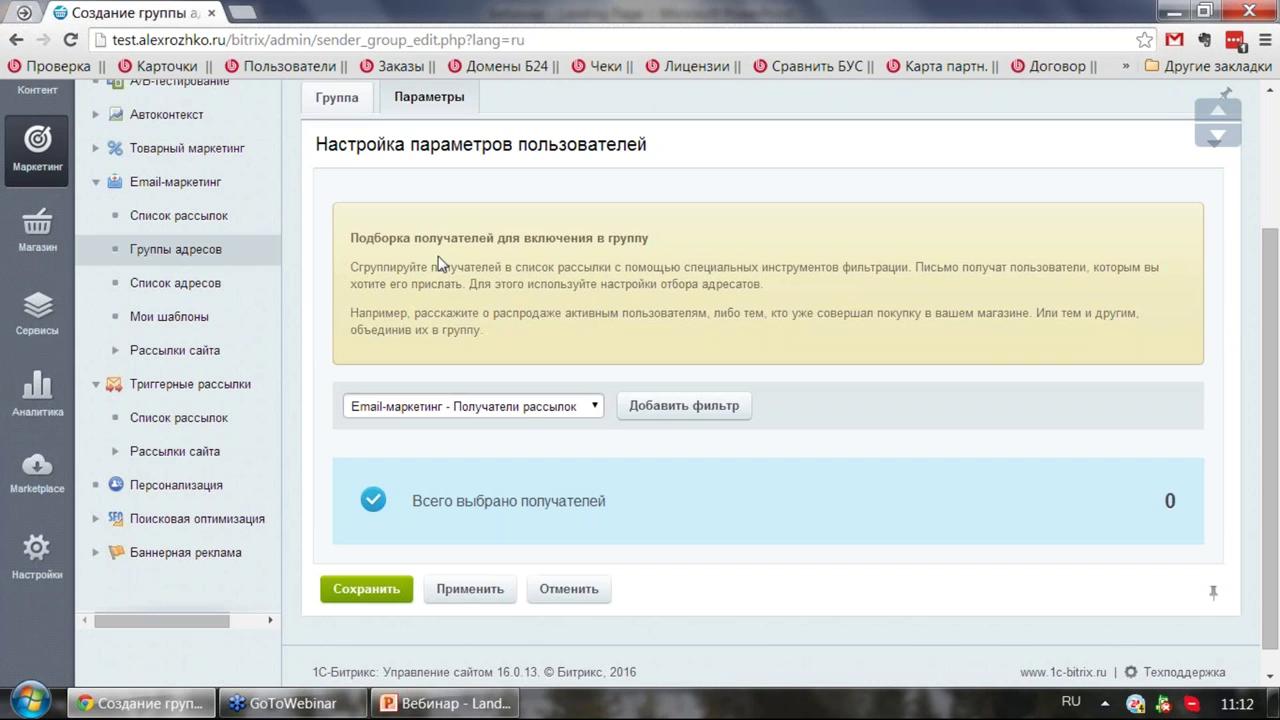
{"action": "scroll", "coordinate": [441, 262], "scroll_direction": "down", "scroll_amount": 1}
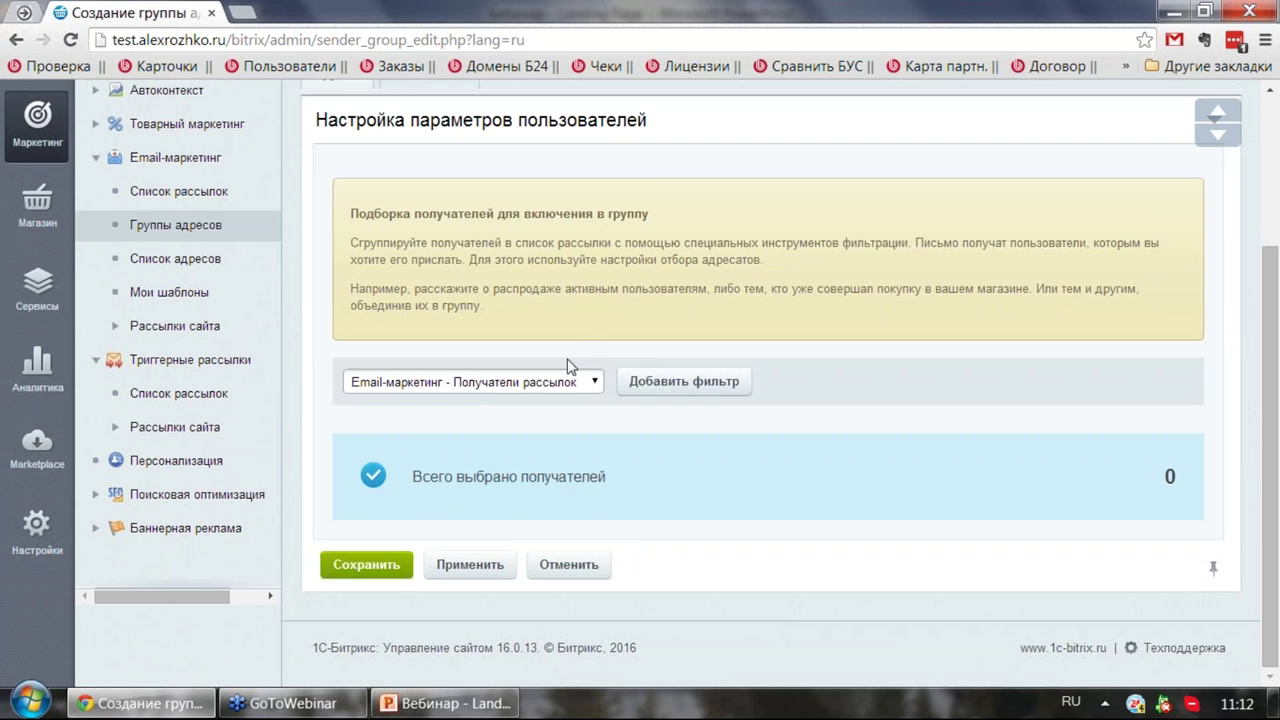
{"action": "left_click", "coordinate": [568, 388]}
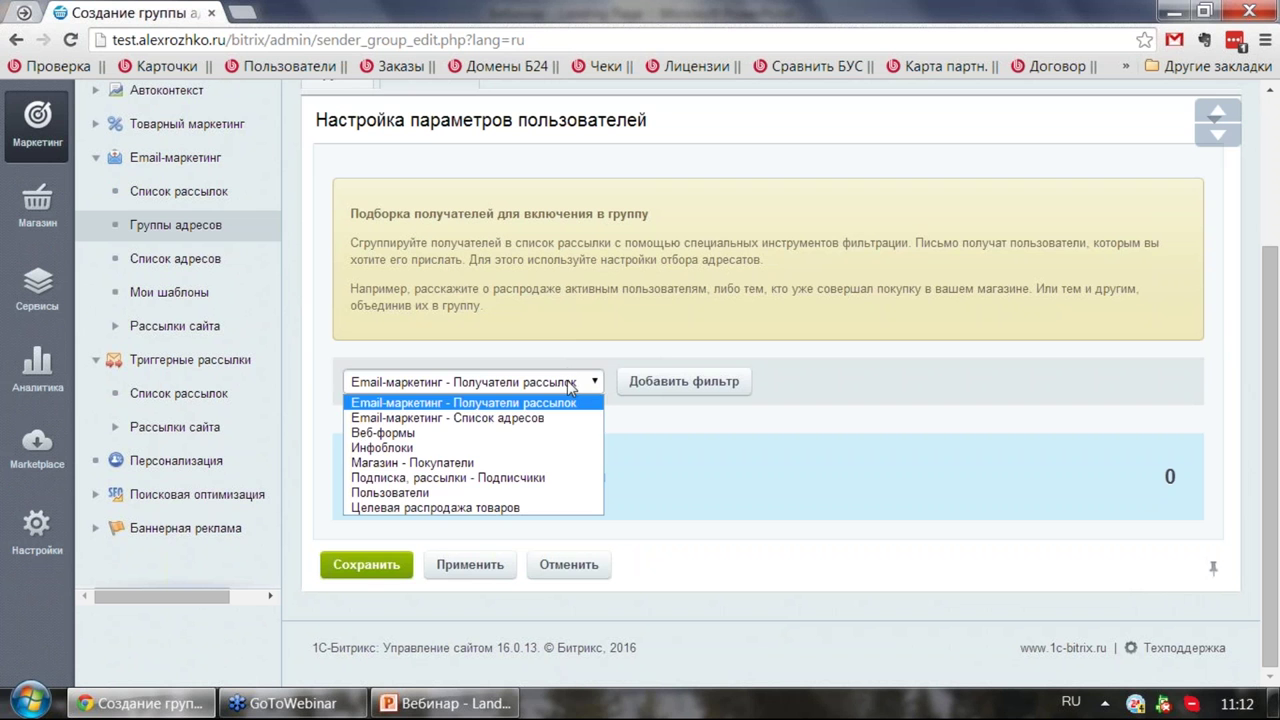
{"action": "left_click", "coordinate": [410, 436]}
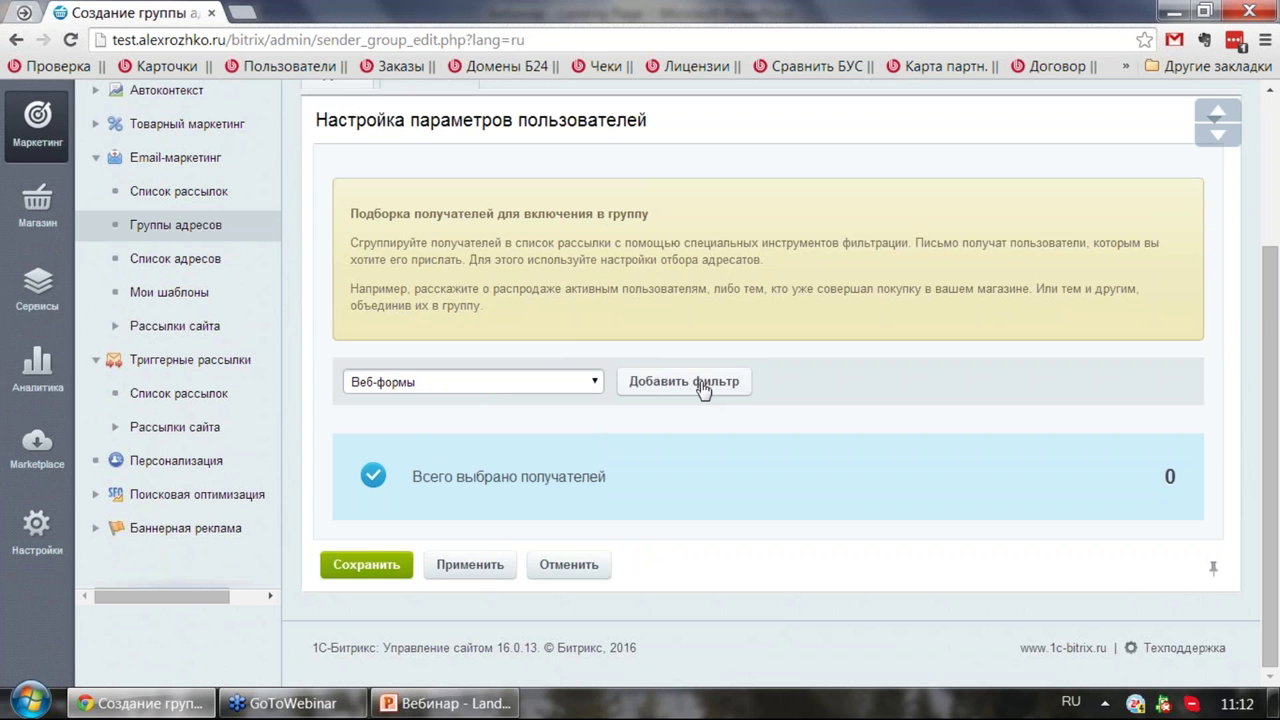
{"action": "left_click", "coordinate": [703, 386]}
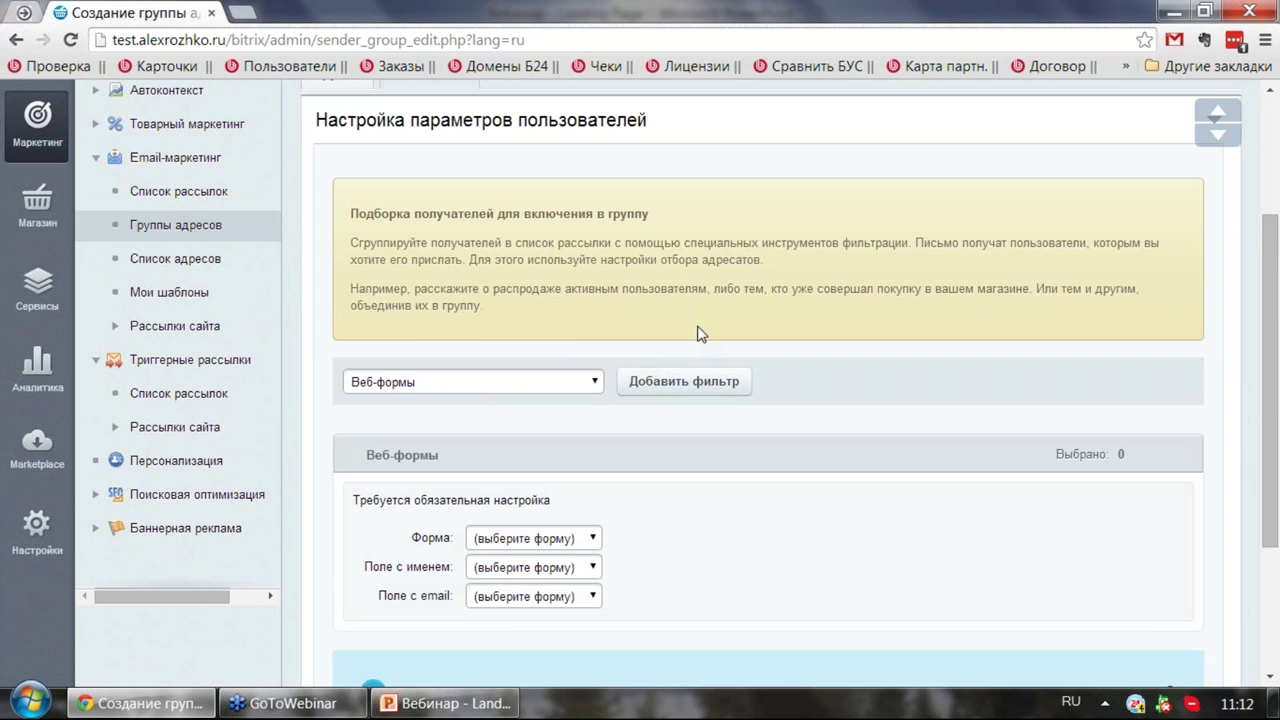
{"action": "scroll", "coordinate": [699, 333], "scroll_direction": "down", "scroll_amount": 3}
{"action": "left_click", "coordinate": [583, 320]}
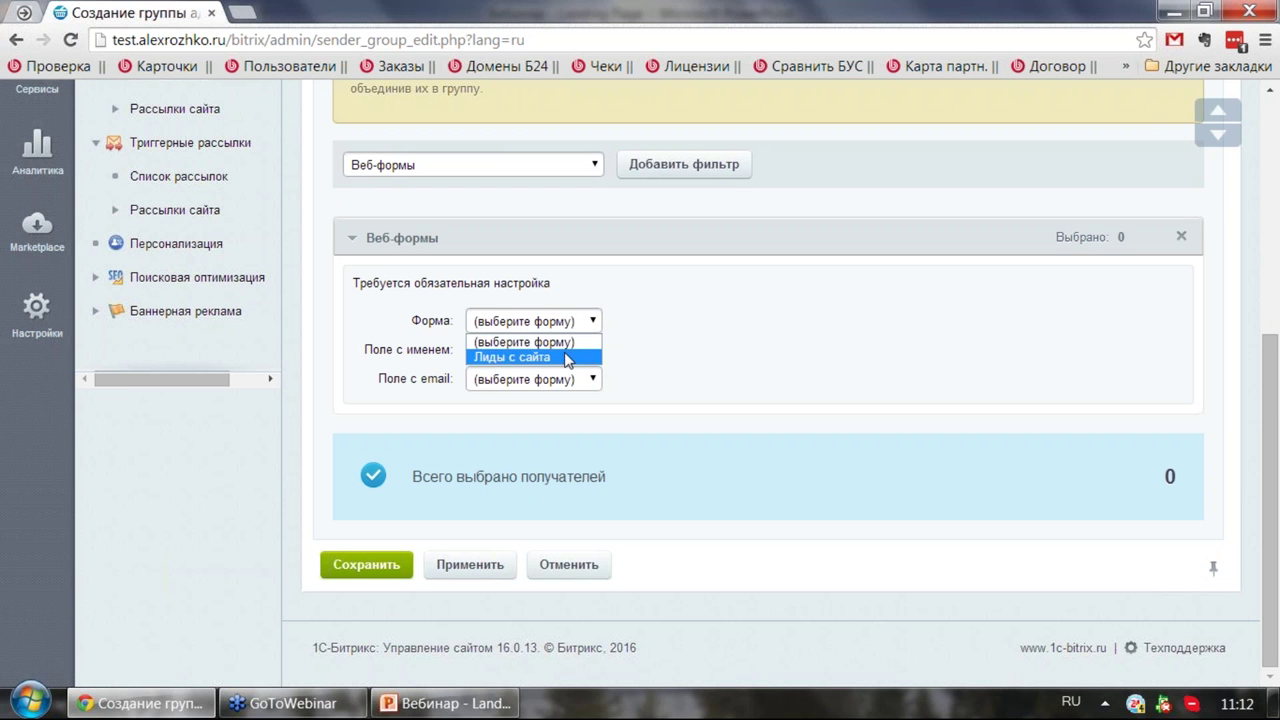
{"action": "left_click", "coordinate": [567, 358]}
{"action": "left_click", "coordinate": [590, 352]}
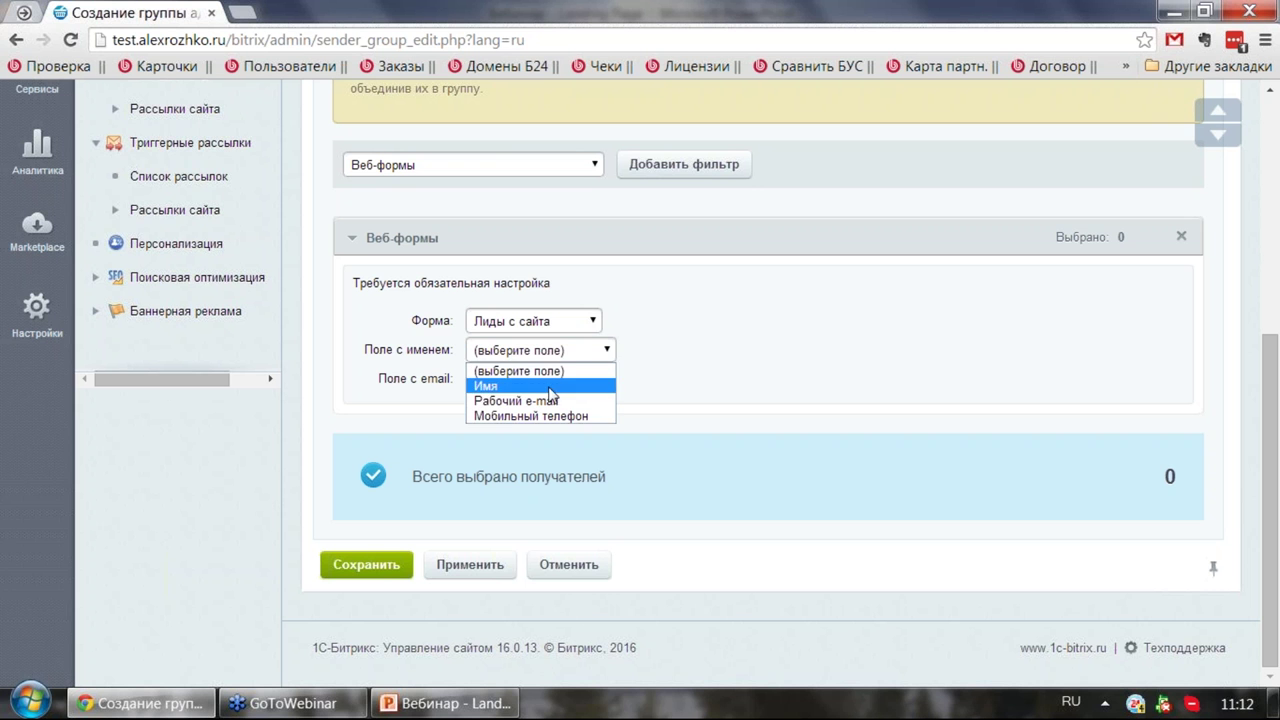
{"action": "left_click", "coordinate": [549, 388]}
{"action": "left_click", "coordinate": [556, 378]}
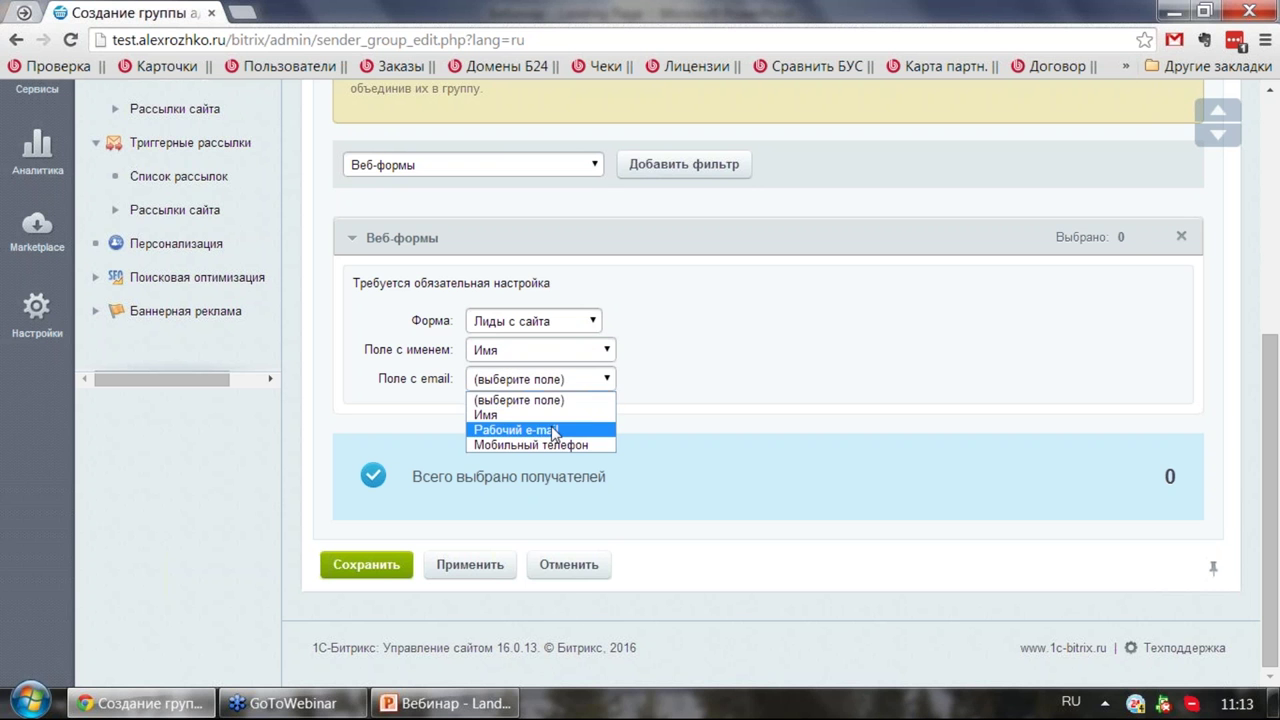
{"action": "left_click", "coordinate": [553, 432]}
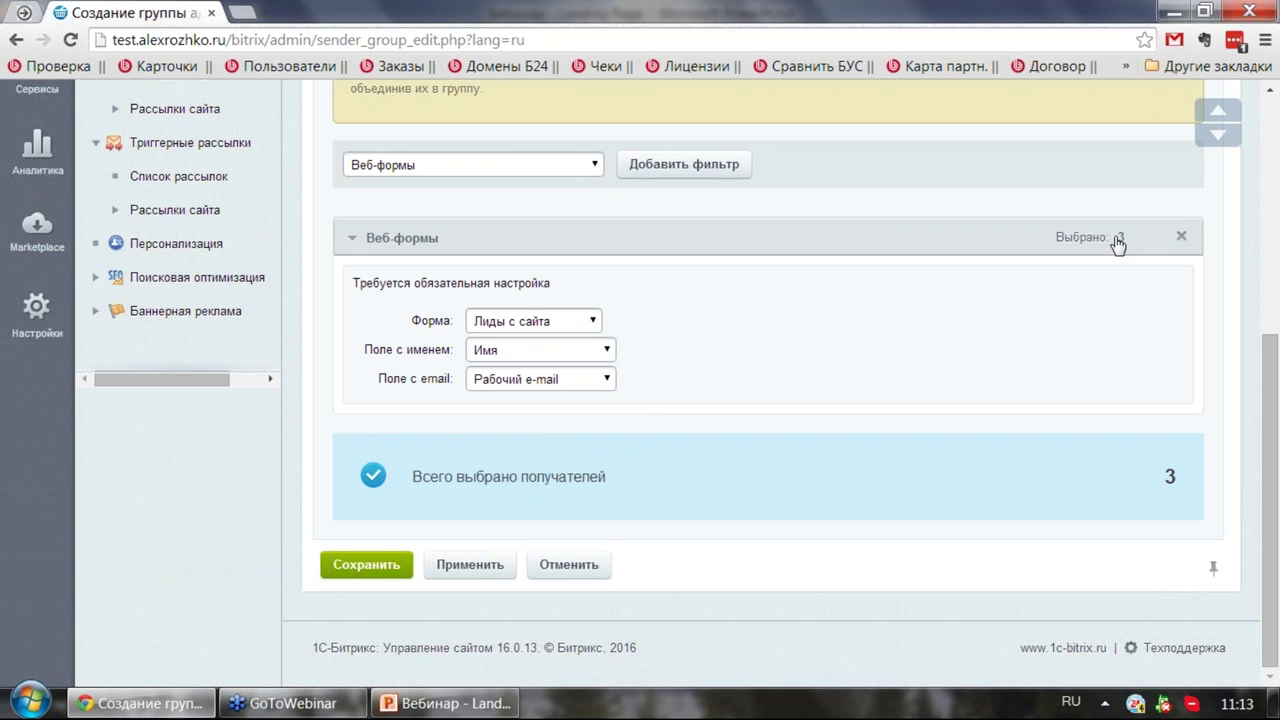
Step: Add a Магазин - Покупатели recipient filter and save the Клиенты group
{"action": "left_click", "coordinate": [569, 165]}
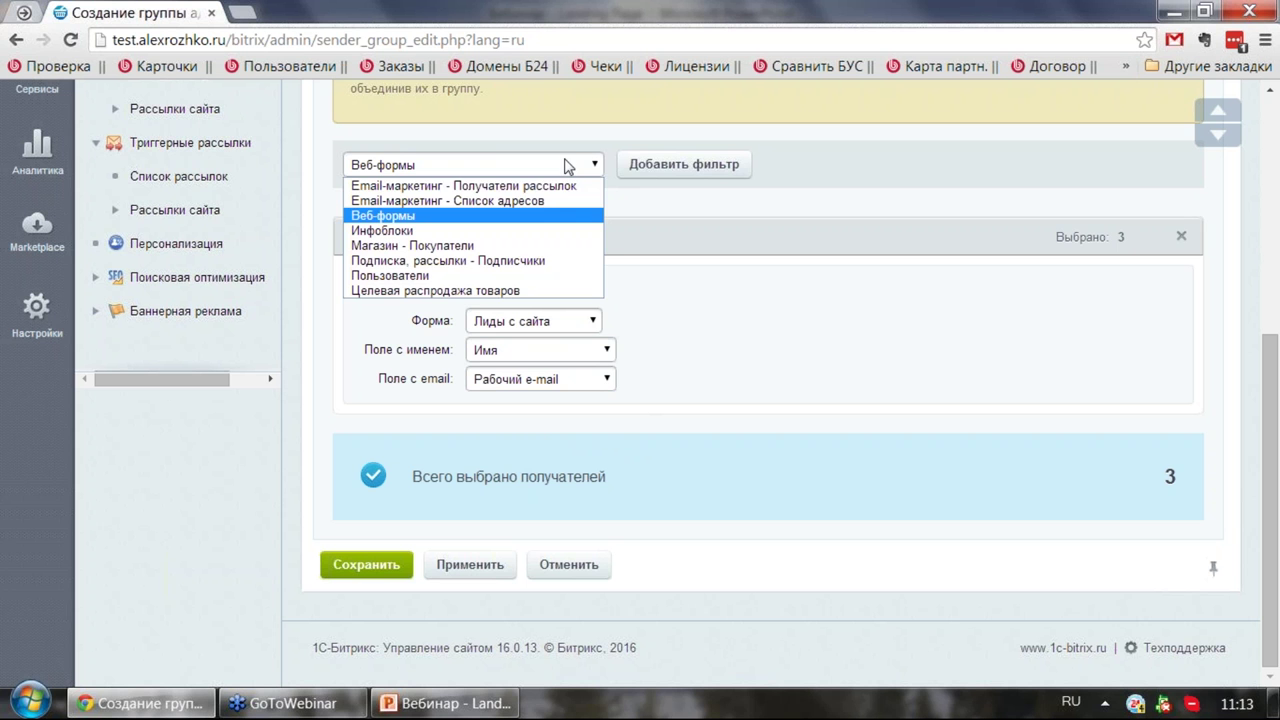
{"action": "left_click", "coordinate": [480, 245]}
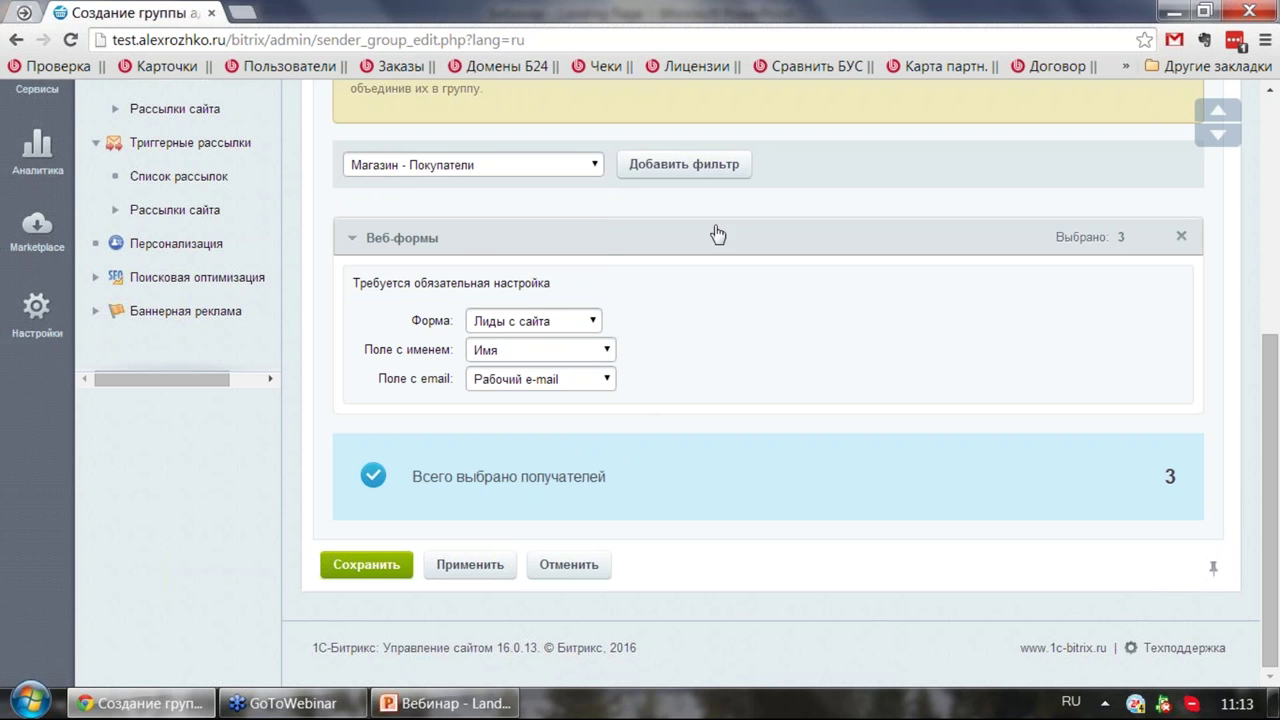
{"action": "left_click", "coordinate": [697, 170]}
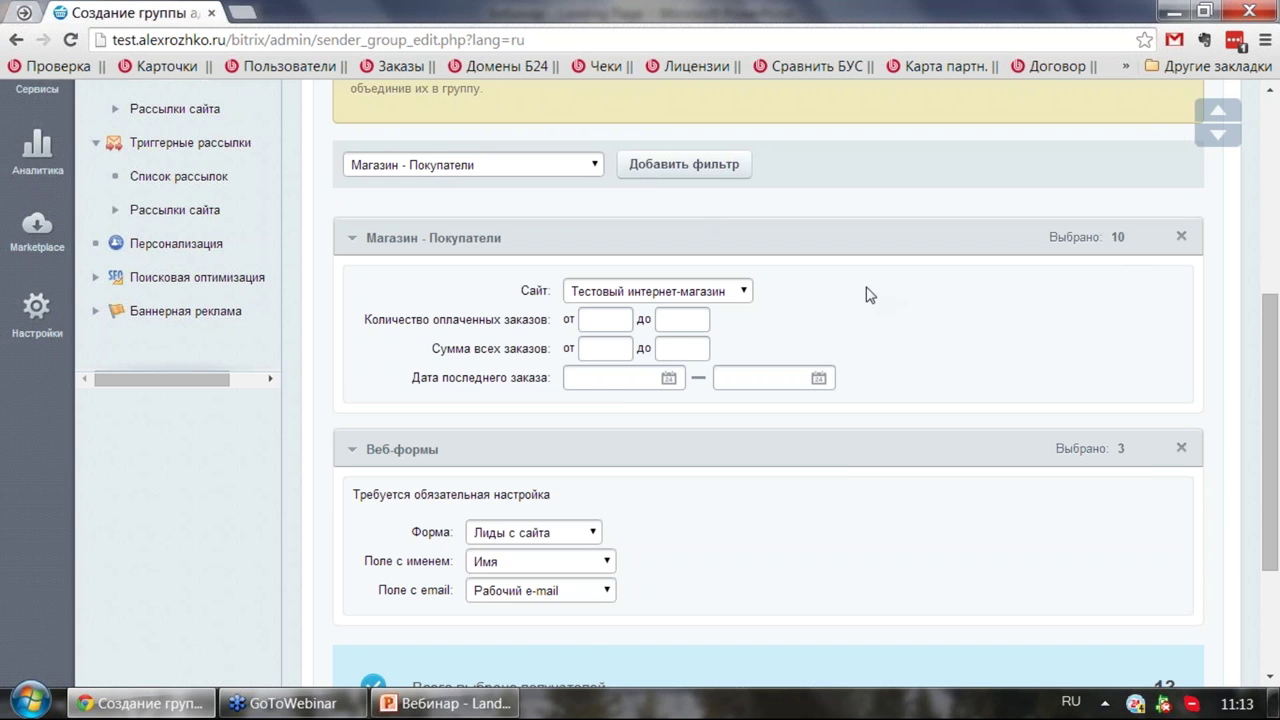
{"action": "scroll", "coordinate": [866, 289], "scroll_direction": "down", "scroll_amount": 3}
{"action": "left_click", "coordinate": [366, 565]}
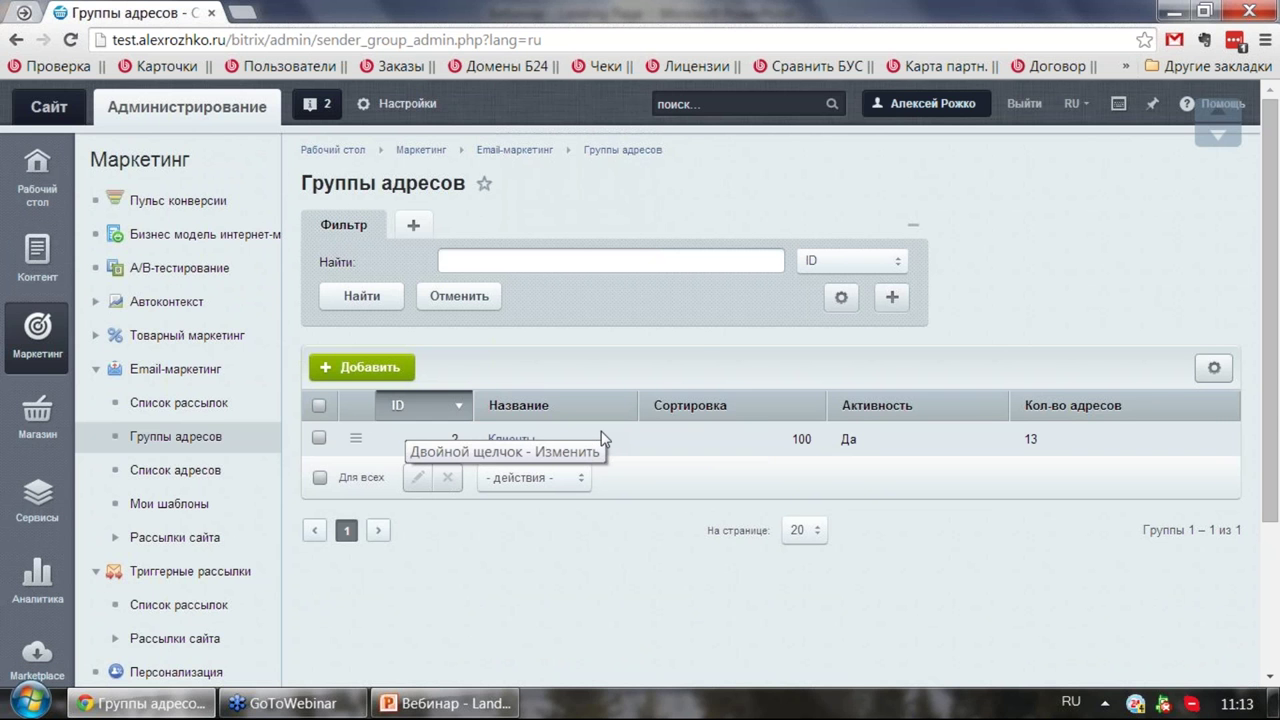
Step: Start a new mailing named Напоминание in the mailing wizard
{"action": "left_click", "coordinate": [224, 401]}
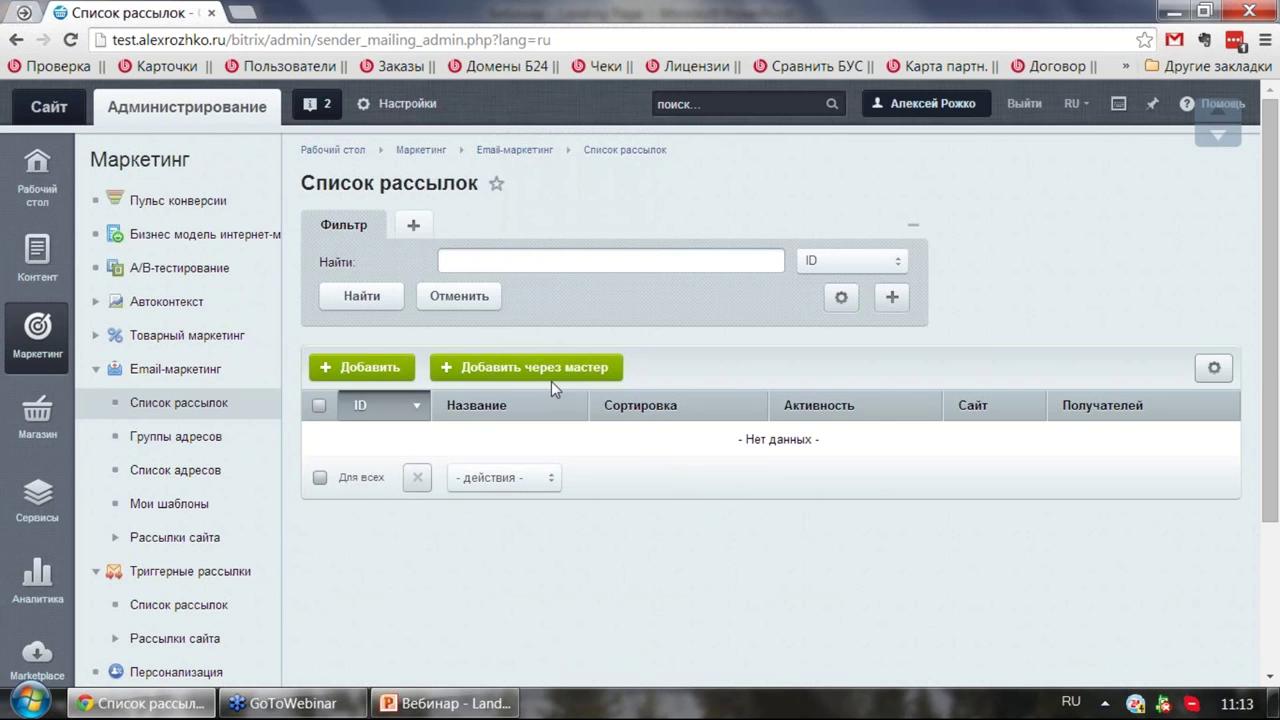
{"action": "left_click", "coordinate": [549, 370]}
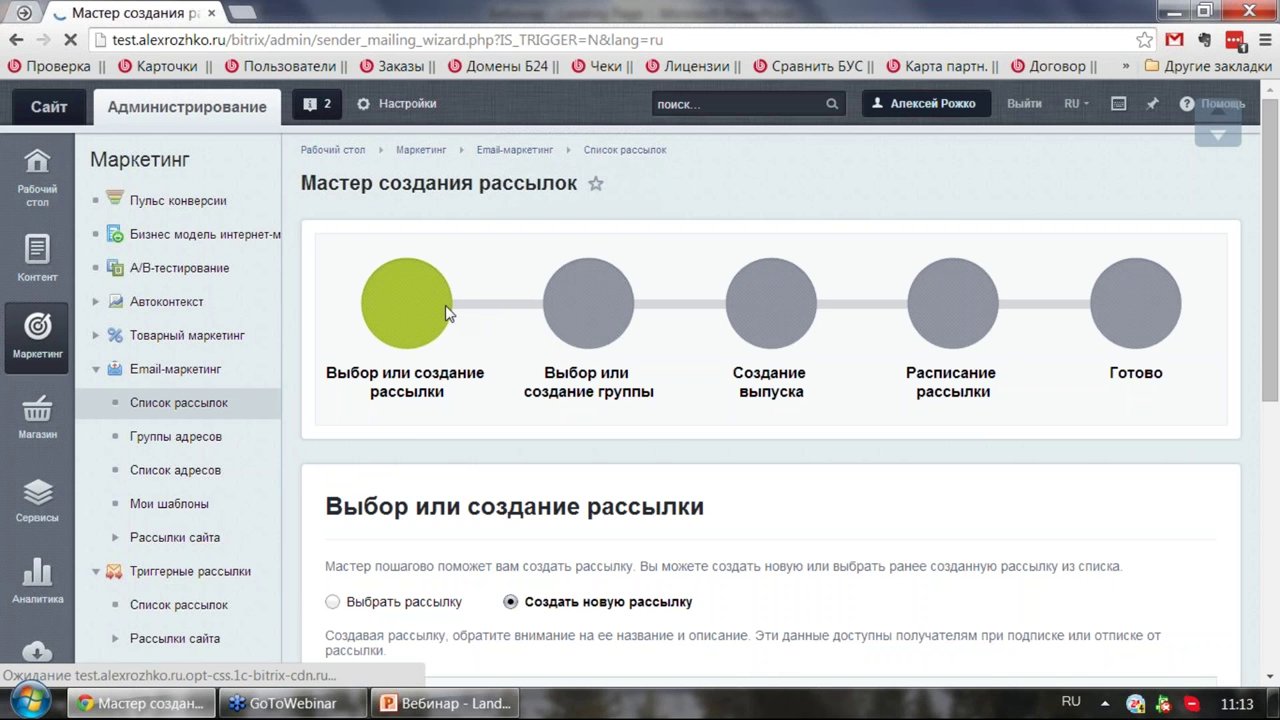
{"action": "scroll", "coordinate": [470, 308], "scroll_direction": "down", "scroll_amount": 2}
{"action": "scroll", "coordinate": [455, 297], "scroll_direction": "down", "scroll_amount": 4}
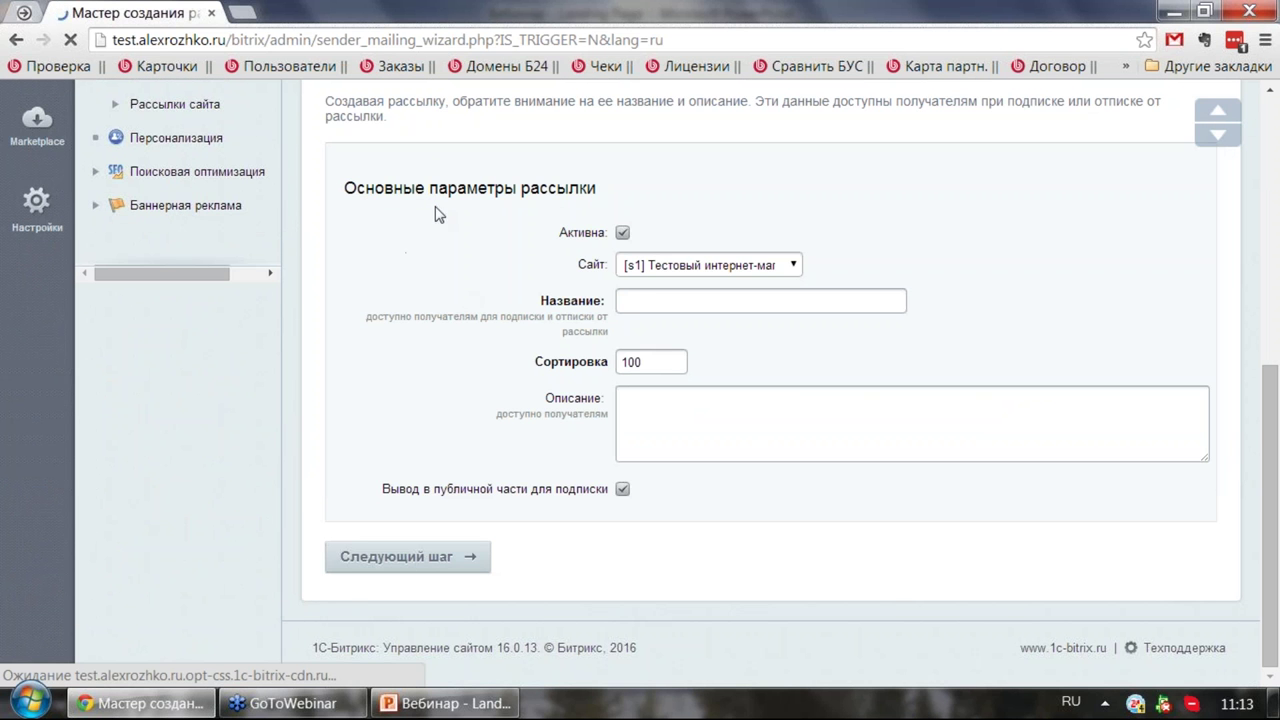
{"action": "left_click", "coordinate": [653, 298]}
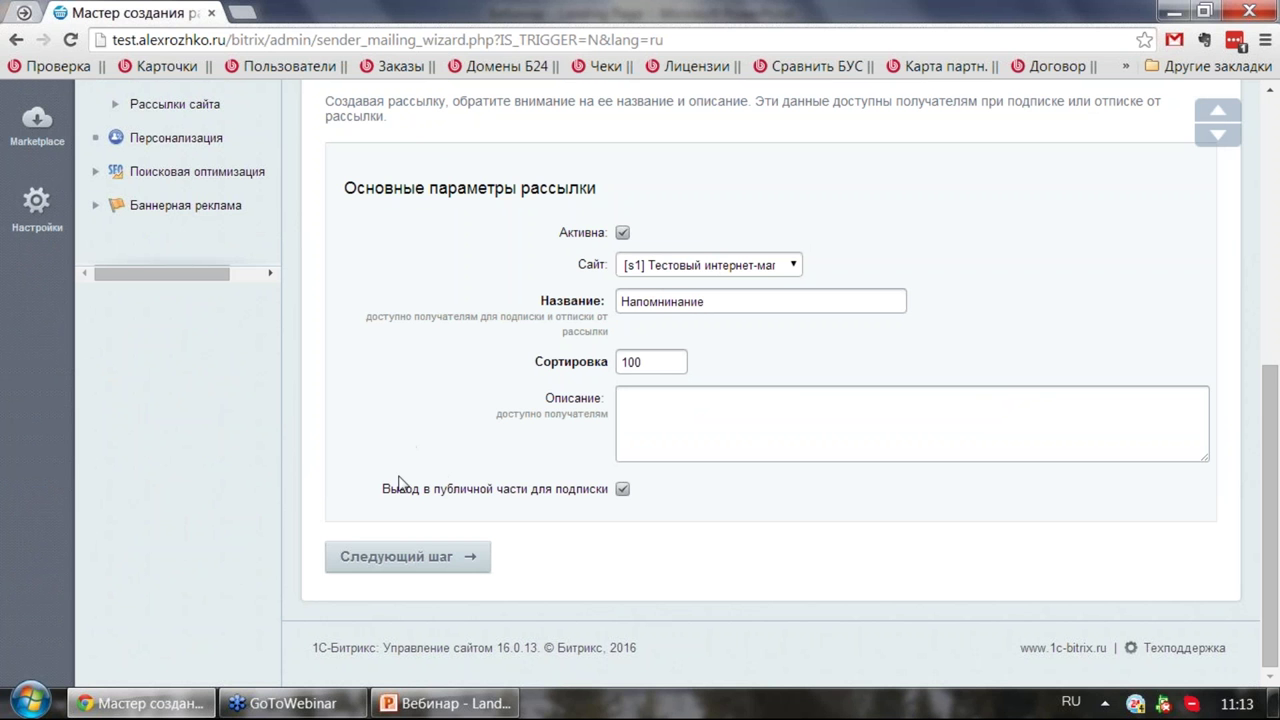
{"action": "left_click", "coordinate": [410, 556]}
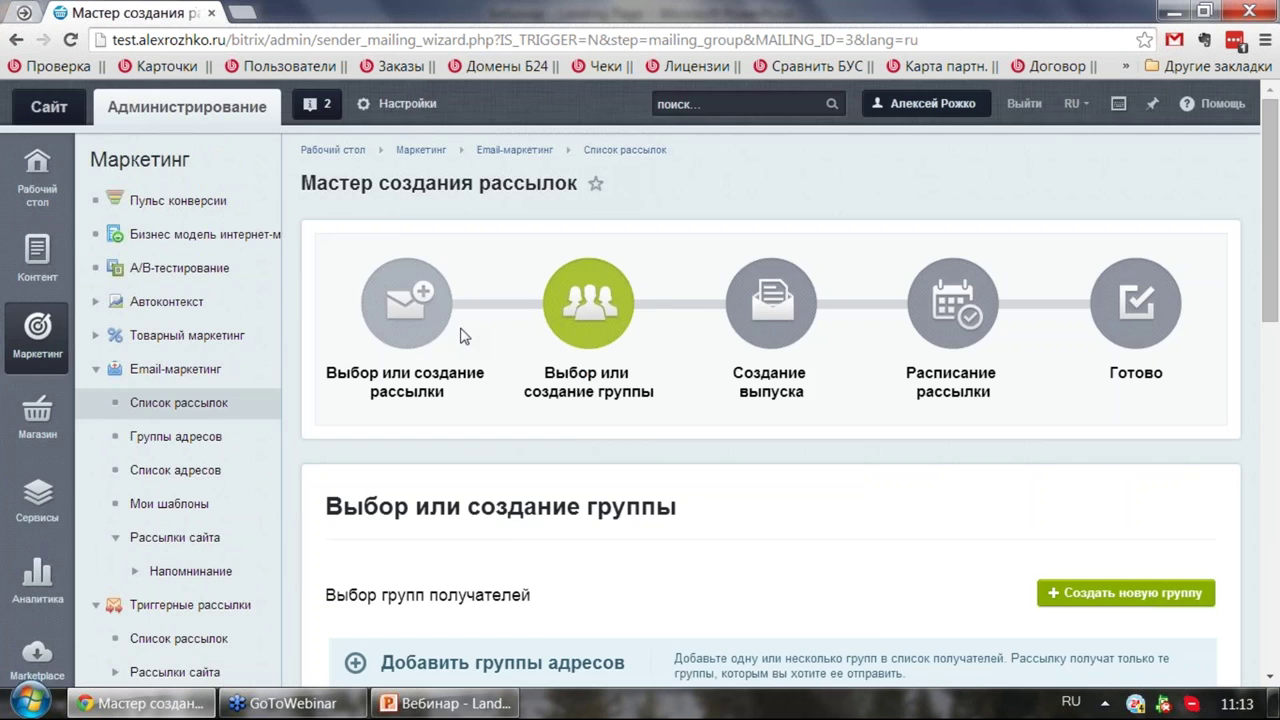
Step: Choose the Клиенты (13) group as the mailing's recipients and continue to issue creation
{"action": "scroll", "coordinate": [460, 338], "scroll_direction": "down", "scroll_amount": 4}
{"action": "left_click", "coordinate": [377, 385]}
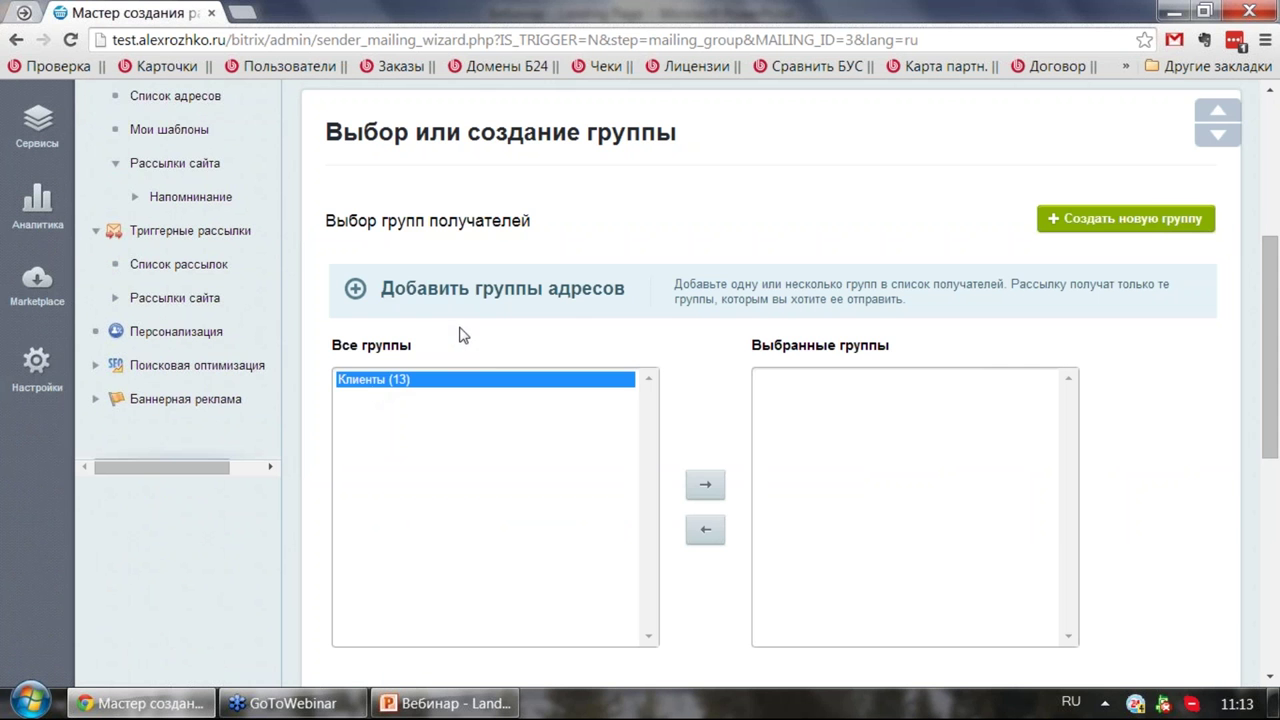
{"action": "scroll", "coordinate": [571, 238], "scroll_direction": "down", "scroll_amount": 2}
{"action": "left_click", "coordinate": [703, 298]}
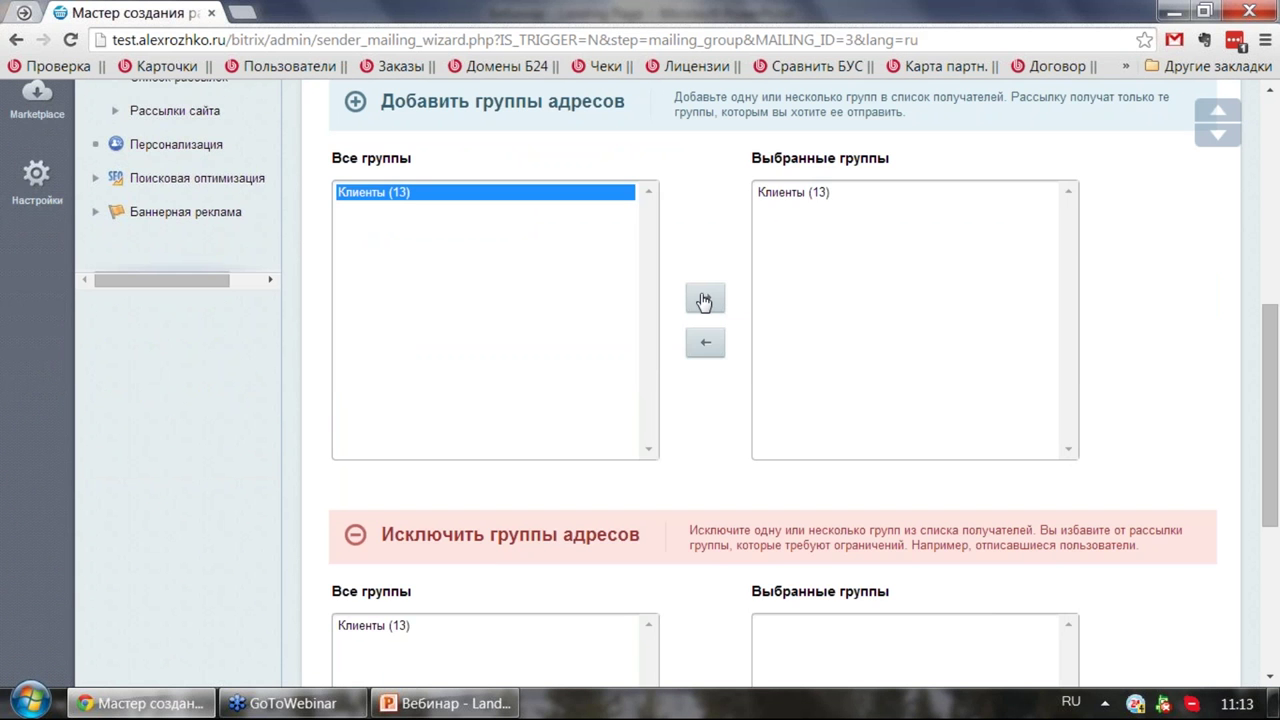
{"action": "scroll", "coordinate": [660, 265], "scroll_direction": "down", "scroll_amount": 4}
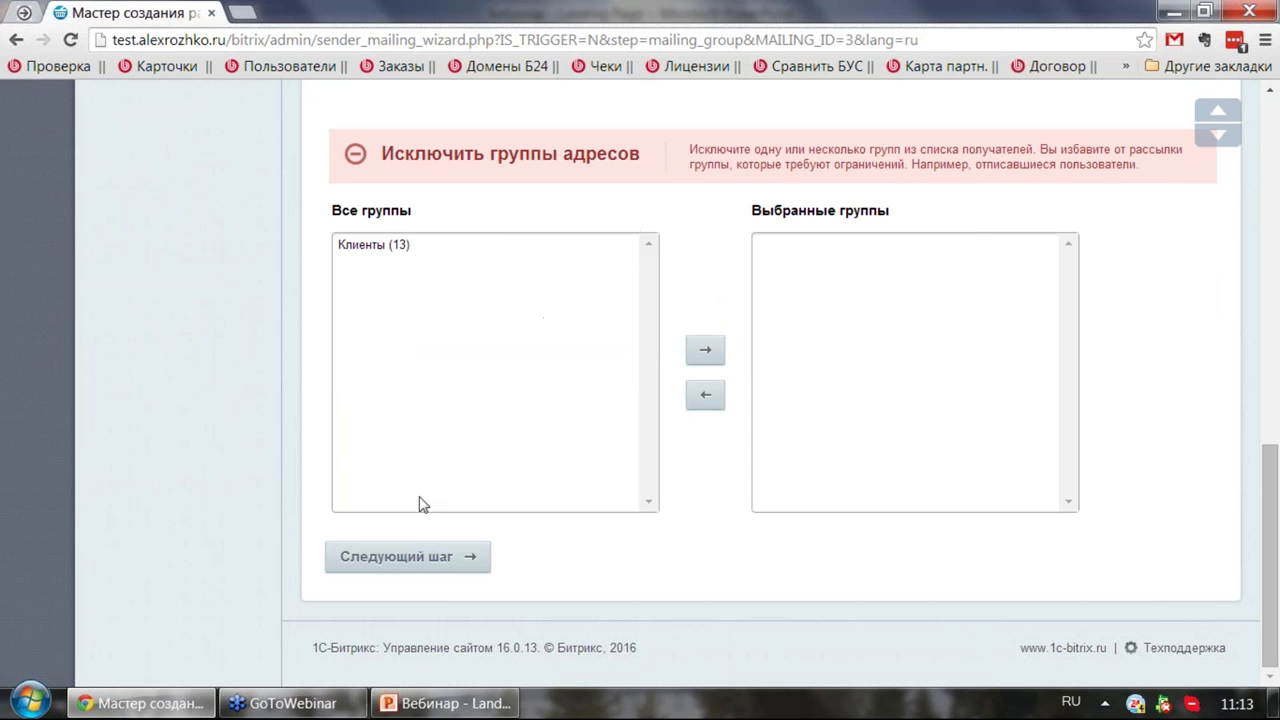
{"action": "left_click", "coordinate": [432, 557]}
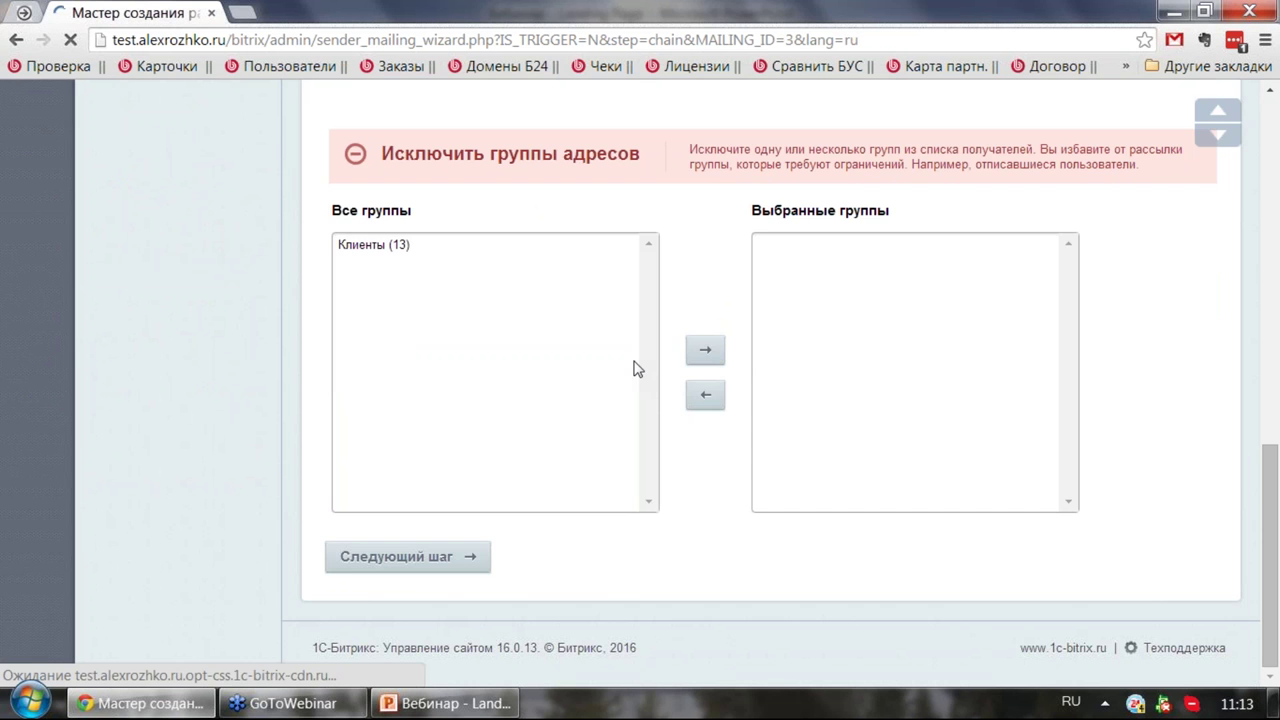
Step: Base the mailing issue on the динамика-1 template
{"action": "scroll", "coordinate": [620, 350], "scroll_direction": "down", "scroll_amount": 2}
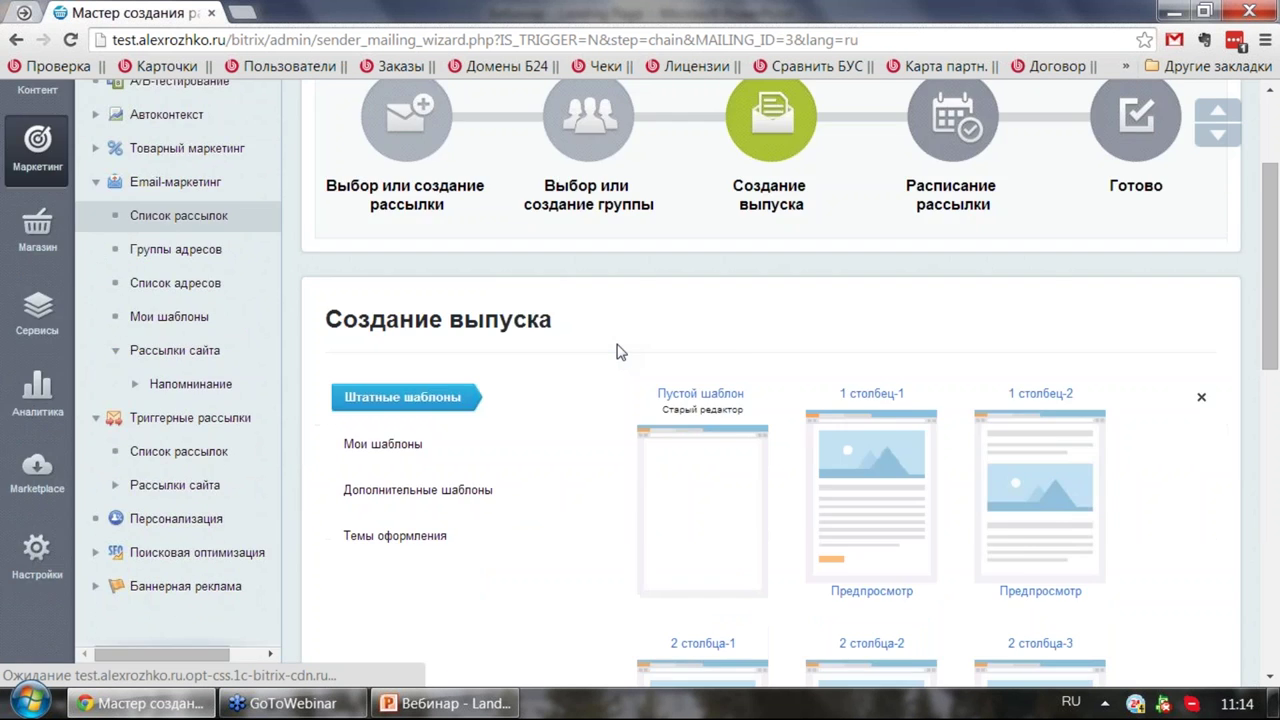
{"action": "scroll", "coordinate": [620, 351], "scroll_direction": "down", "scroll_amount": 7}
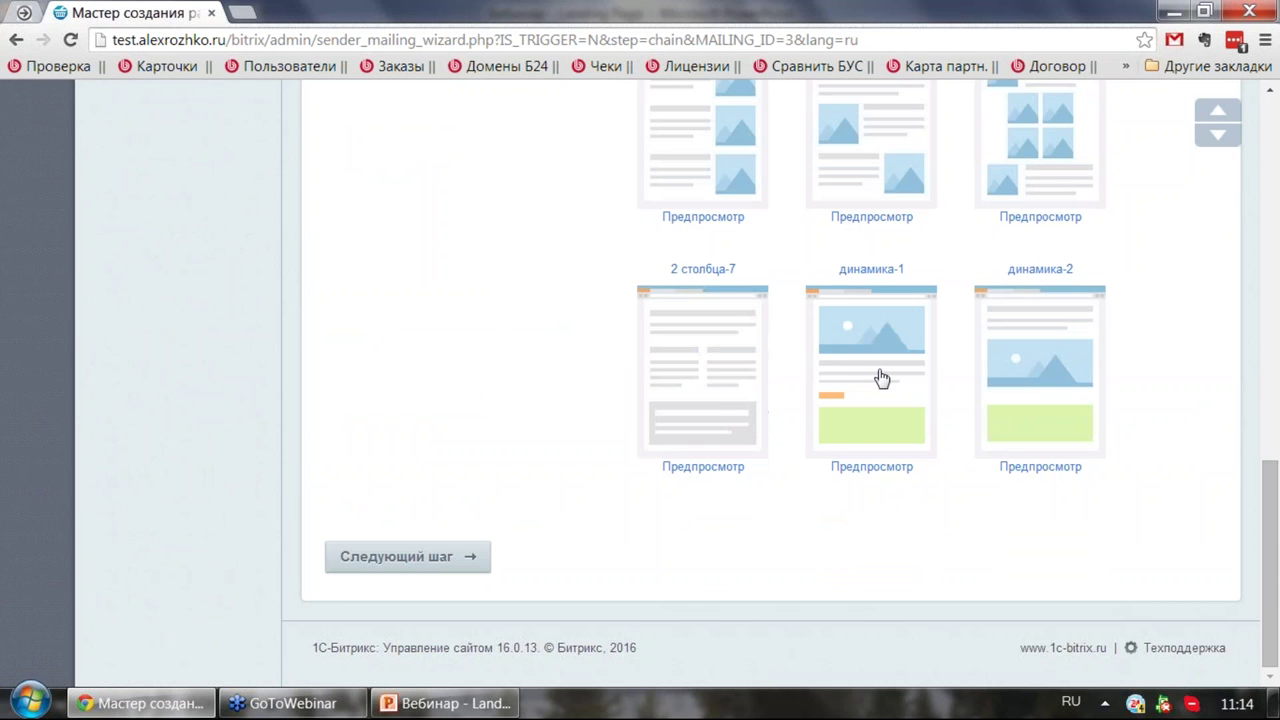
{"action": "left_click", "coordinate": [872, 350]}
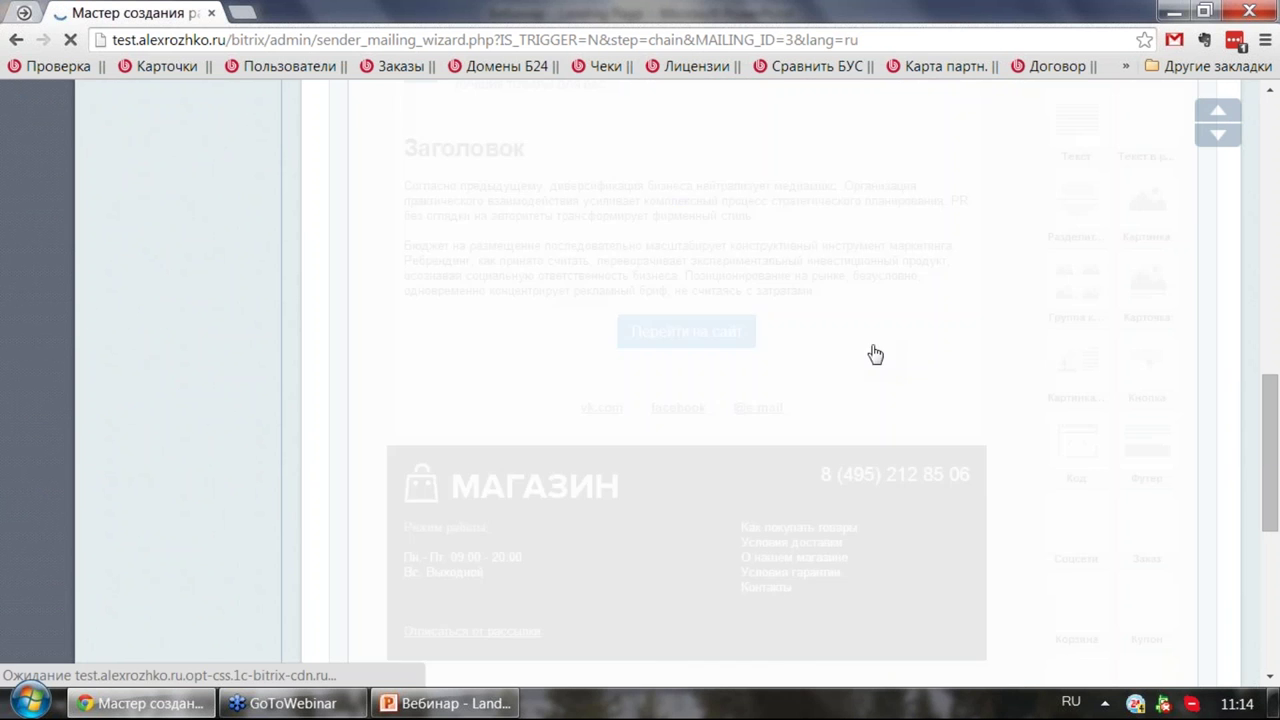
{"action": "scroll", "coordinate": [765, 336], "scroll_direction": "down", "scroll_amount": 2}
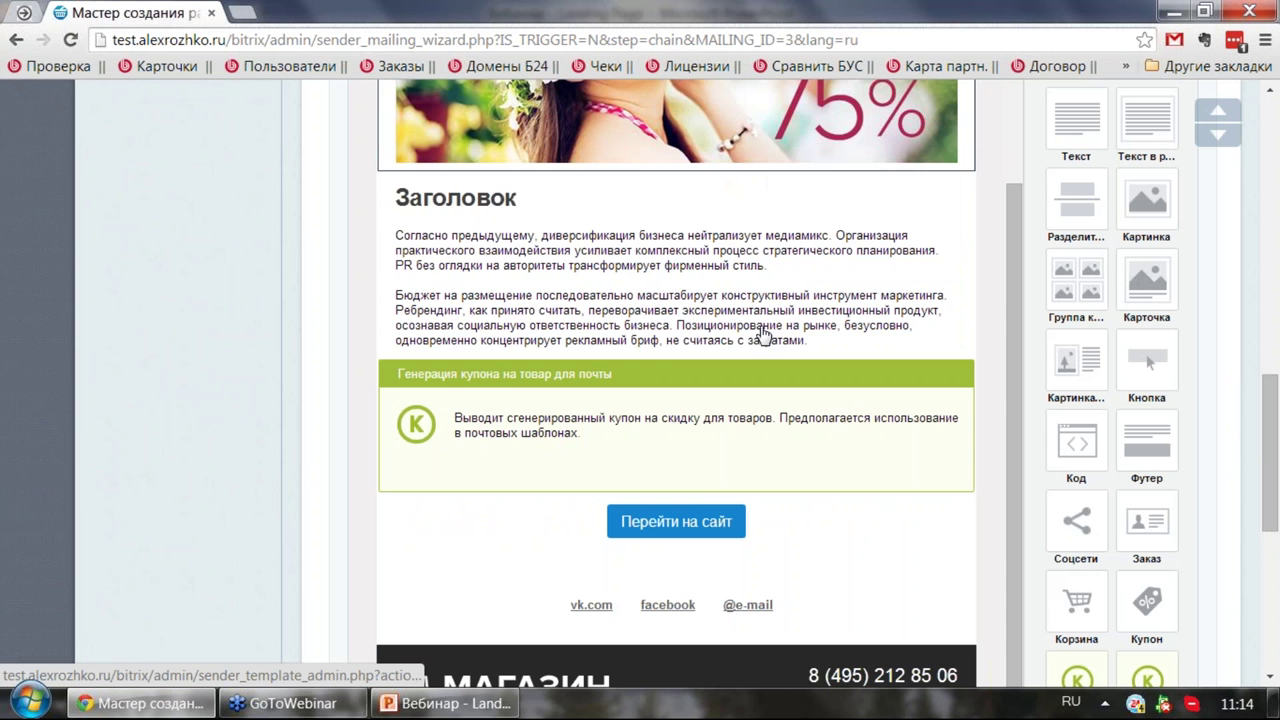
{"action": "scroll", "coordinate": [530, 380], "scroll_direction": "up", "scroll_amount": 2}
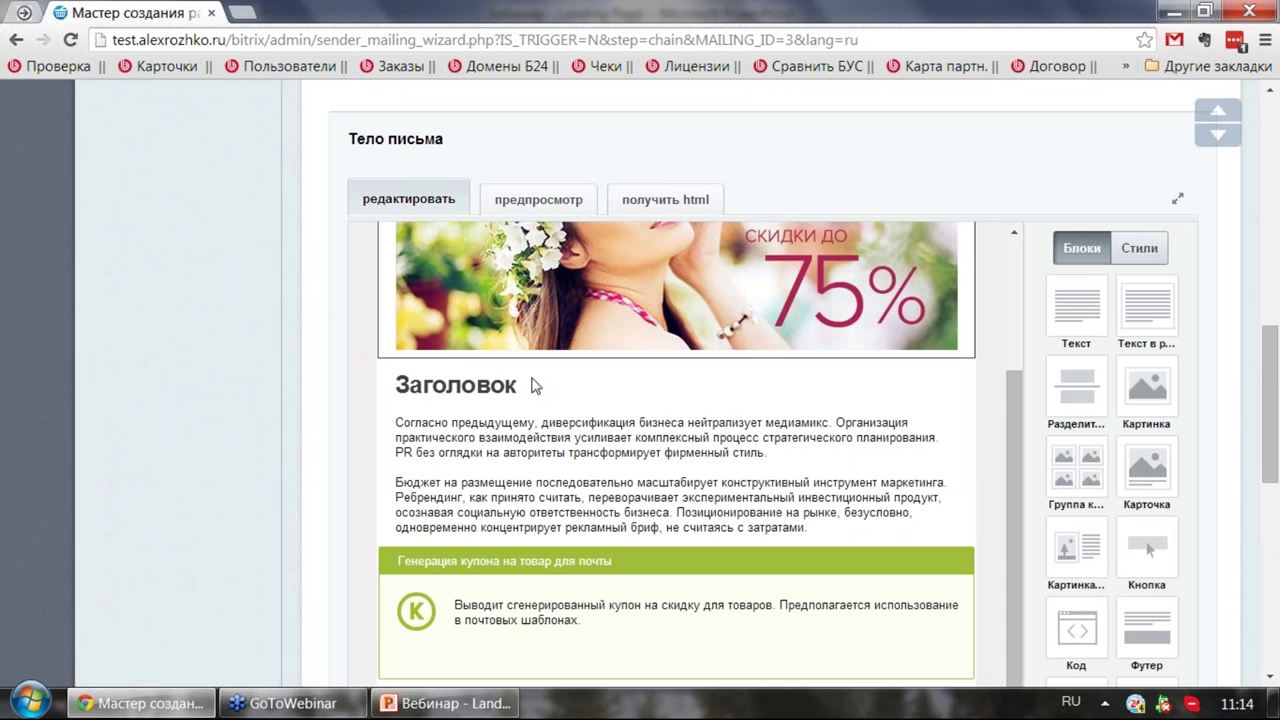
{"action": "scroll", "coordinate": [551, 354], "scroll_direction": "up", "scroll_amount": 1}
{"action": "scroll", "coordinate": [551, 354], "scroll_direction": "down", "scroll_amount": 2}
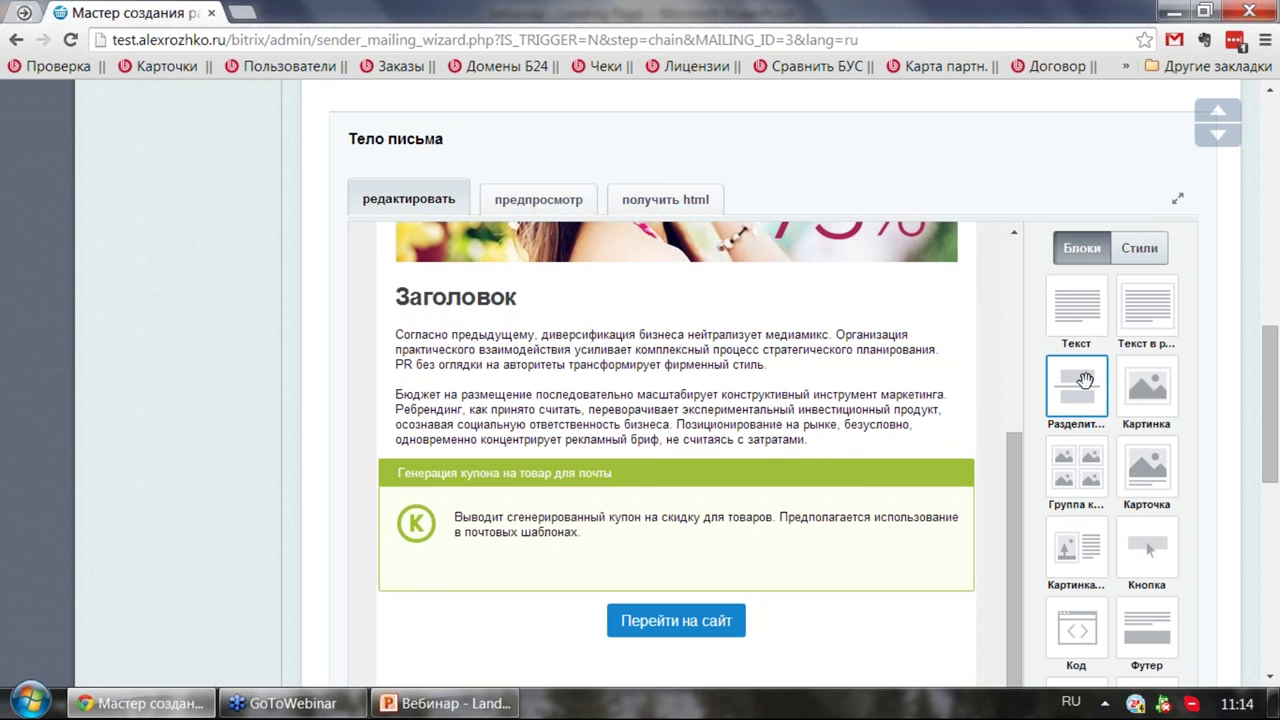
Step: Insert a divider and a Перейти на сайт button above the Заголовок heading, then preview
{"action": "left_click_drag", "start_coordinate": [1006, 389], "coordinate": [840, 318]}
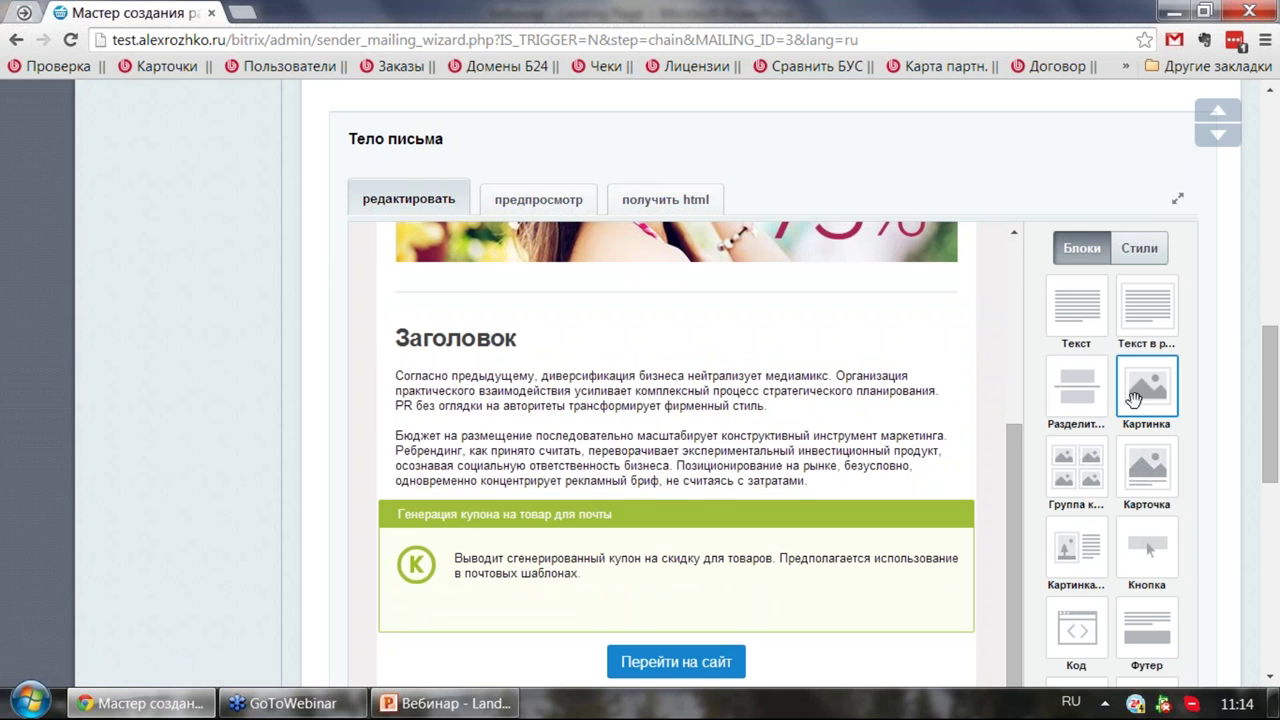
{"action": "scroll", "coordinate": [1160, 440], "scroll_direction": "down", "scroll_amount": 2}
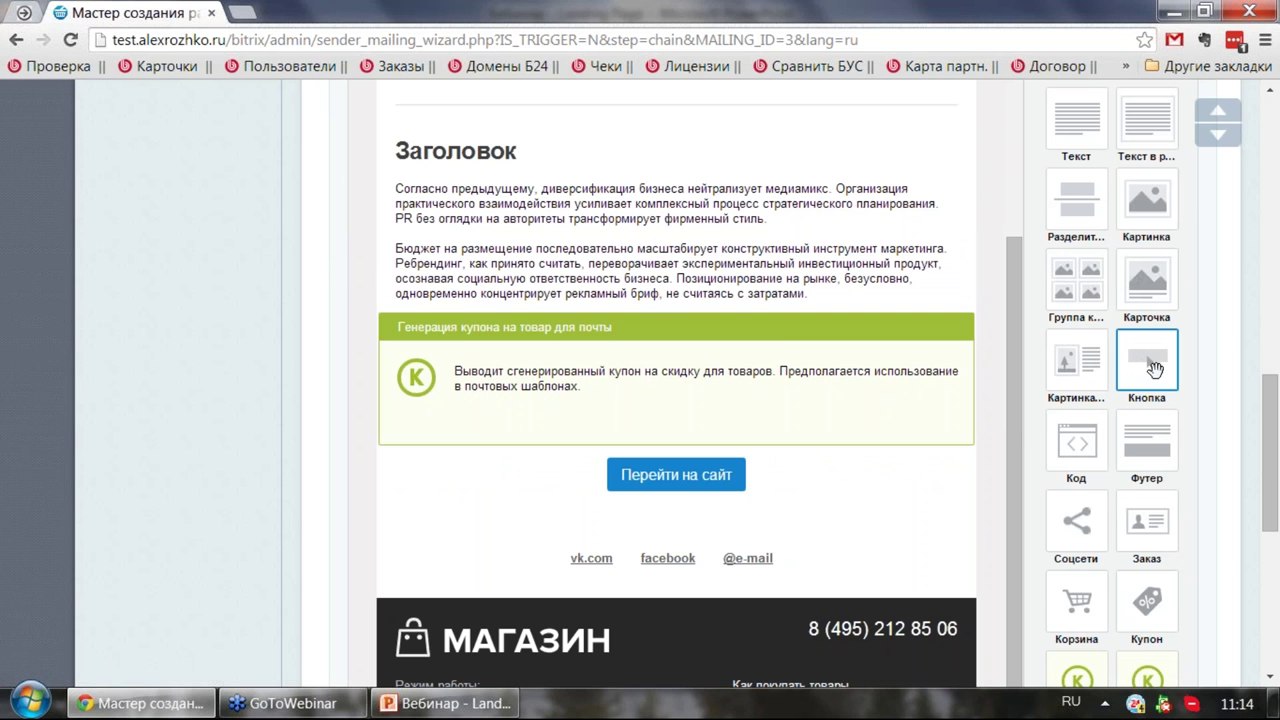
{"action": "left_click_drag", "start_coordinate": [1155, 368], "coordinate": [692, 176]}
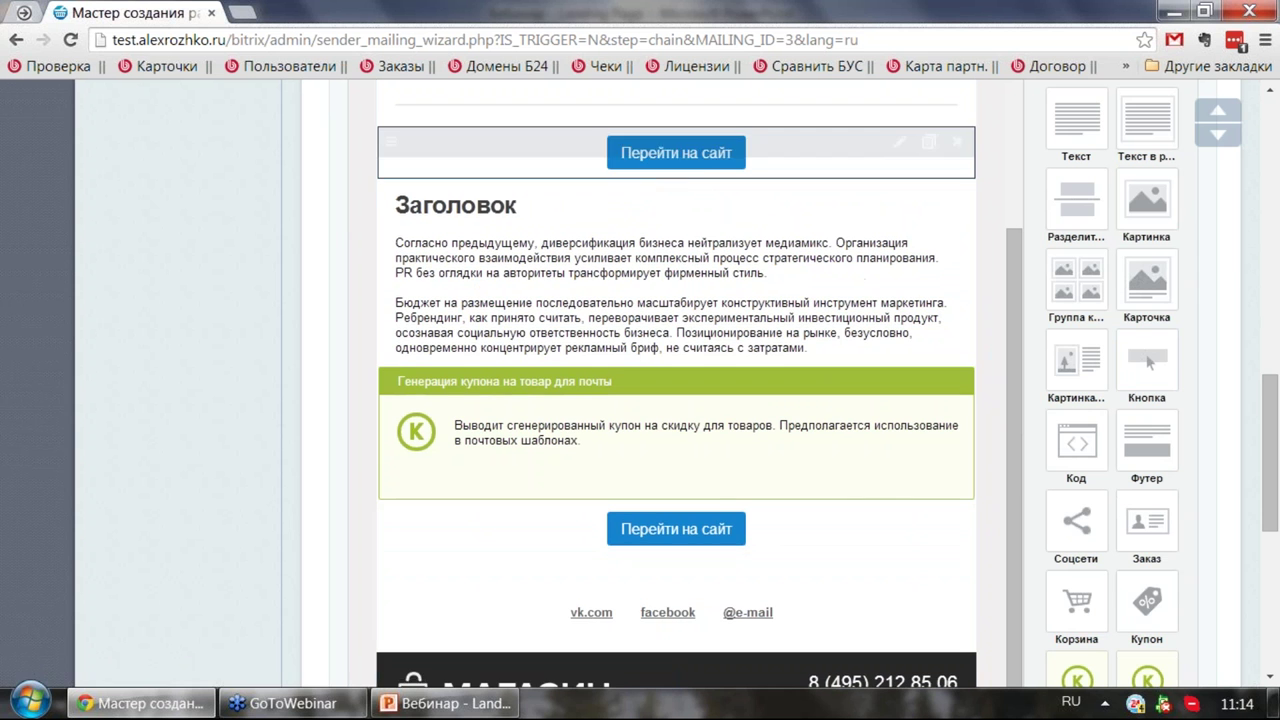
{"action": "scroll", "coordinate": [1090, 440], "scroll_direction": "down", "scroll_amount": 2}
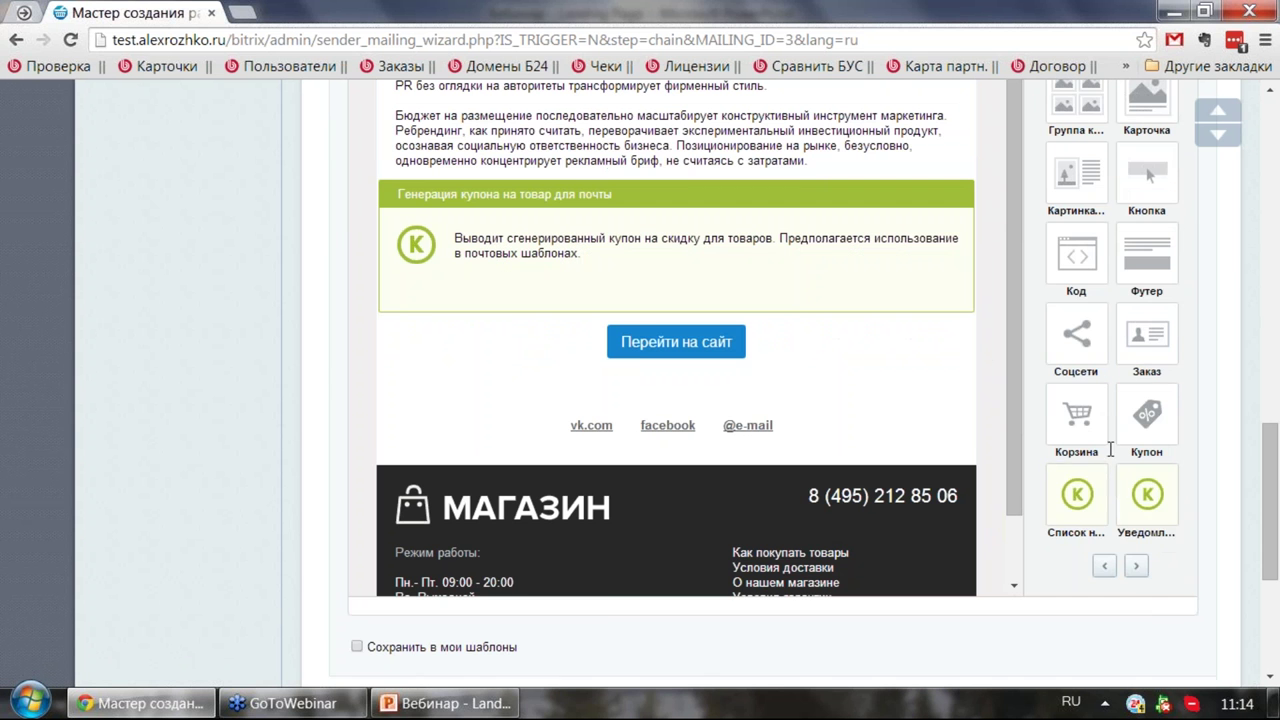
{"action": "left_click", "coordinate": [1136, 566]}
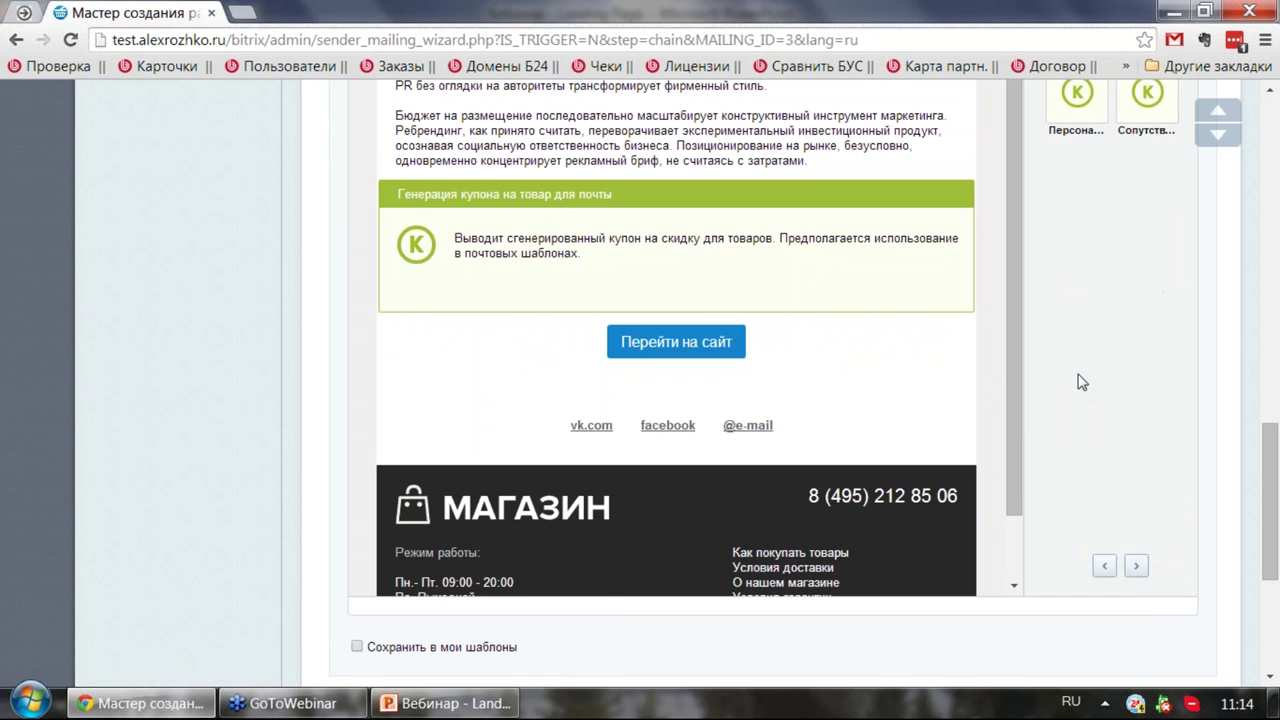
{"action": "scroll", "coordinate": [1080, 380], "scroll_direction": "up", "scroll_amount": 2}
{"action": "scroll", "coordinate": [1080, 380], "scroll_direction": "up", "scroll_amount": 2}
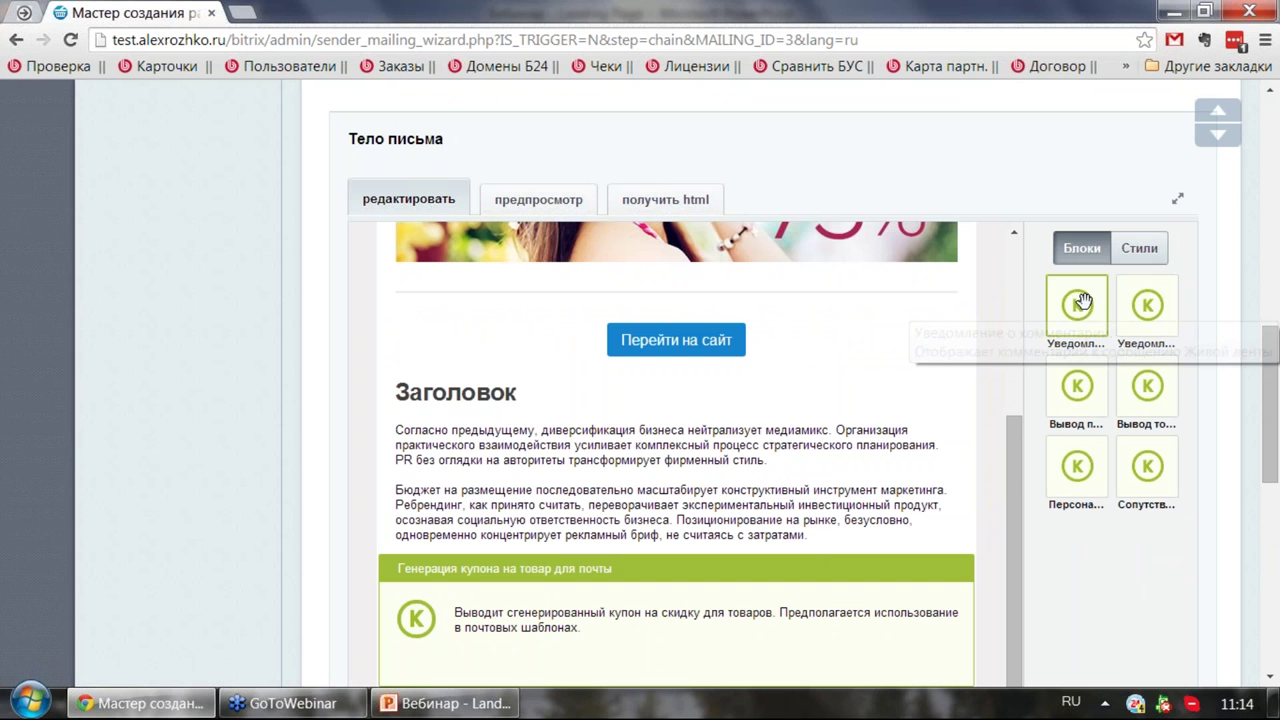
{"action": "scroll", "coordinate": [594, 467], "scroll_direction": "down", "scroll_amount": 1}
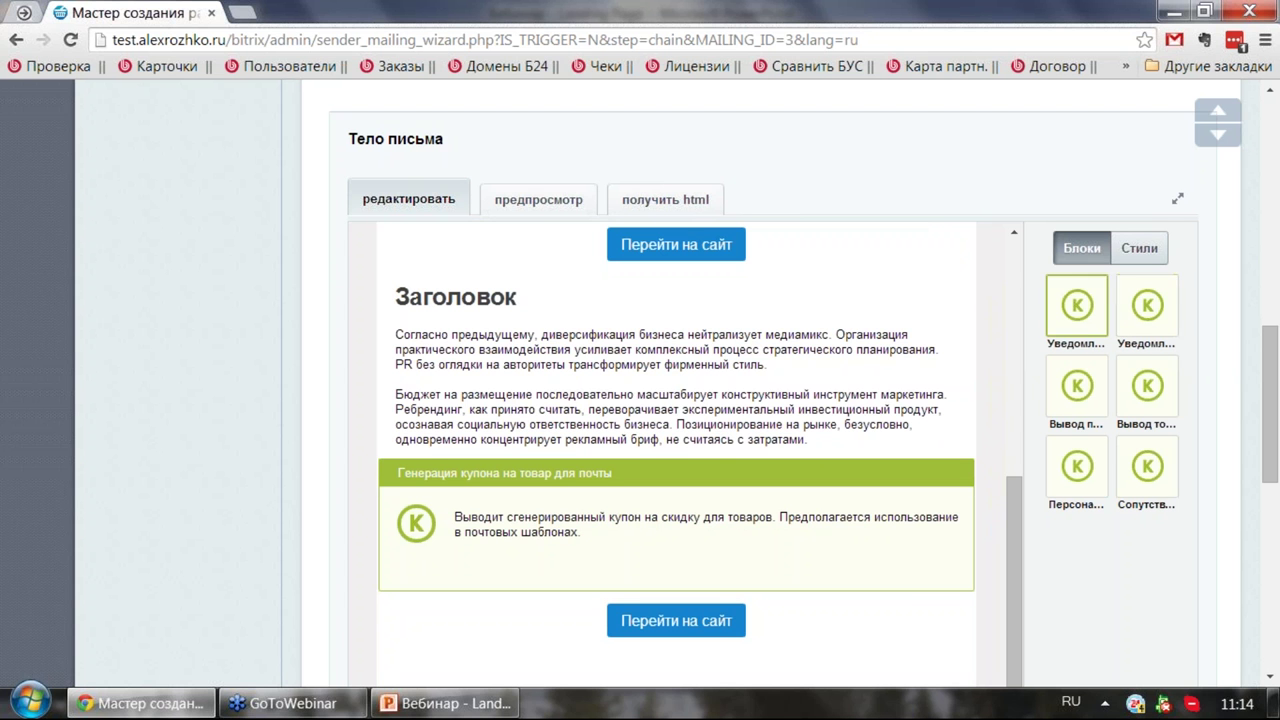
{"action": "scroll", "coordinate": [1090, 537], "scroll_direction": "down", "scroll_amount": 2}
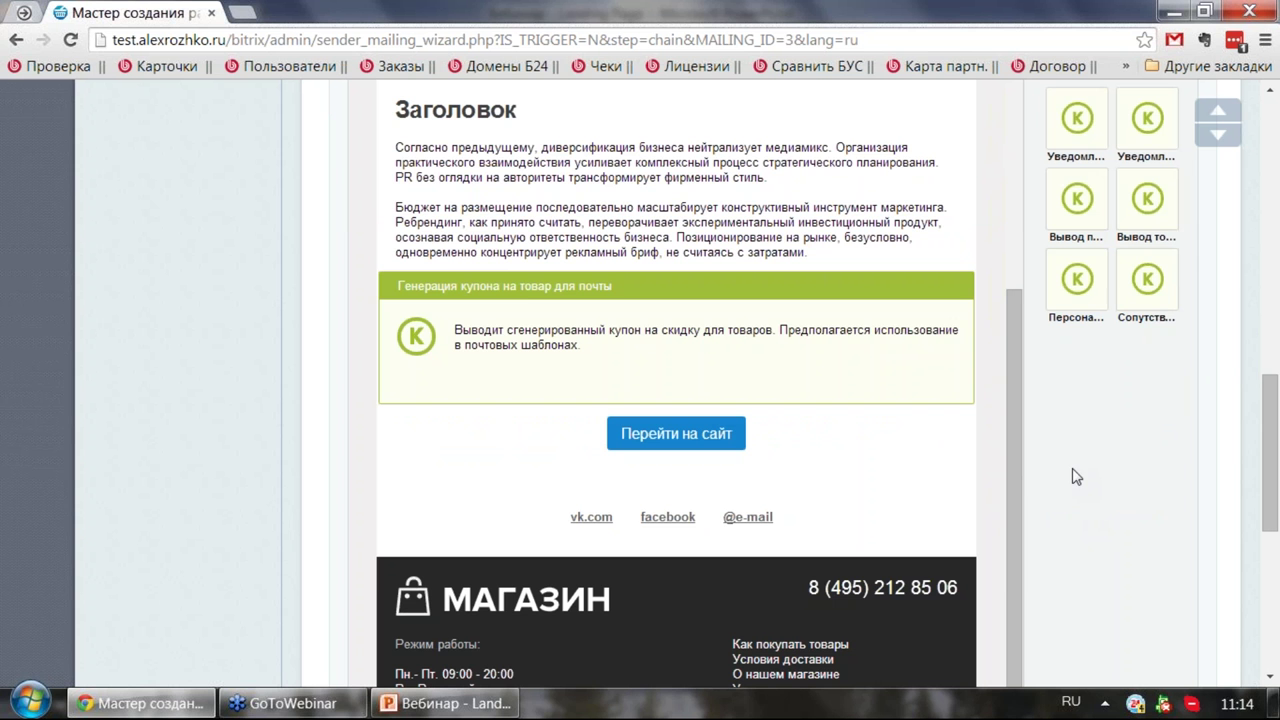
{"action": "scroll", "coordinate": [672, 358], "scroll_direction": "up", "scroll_amount": 6}
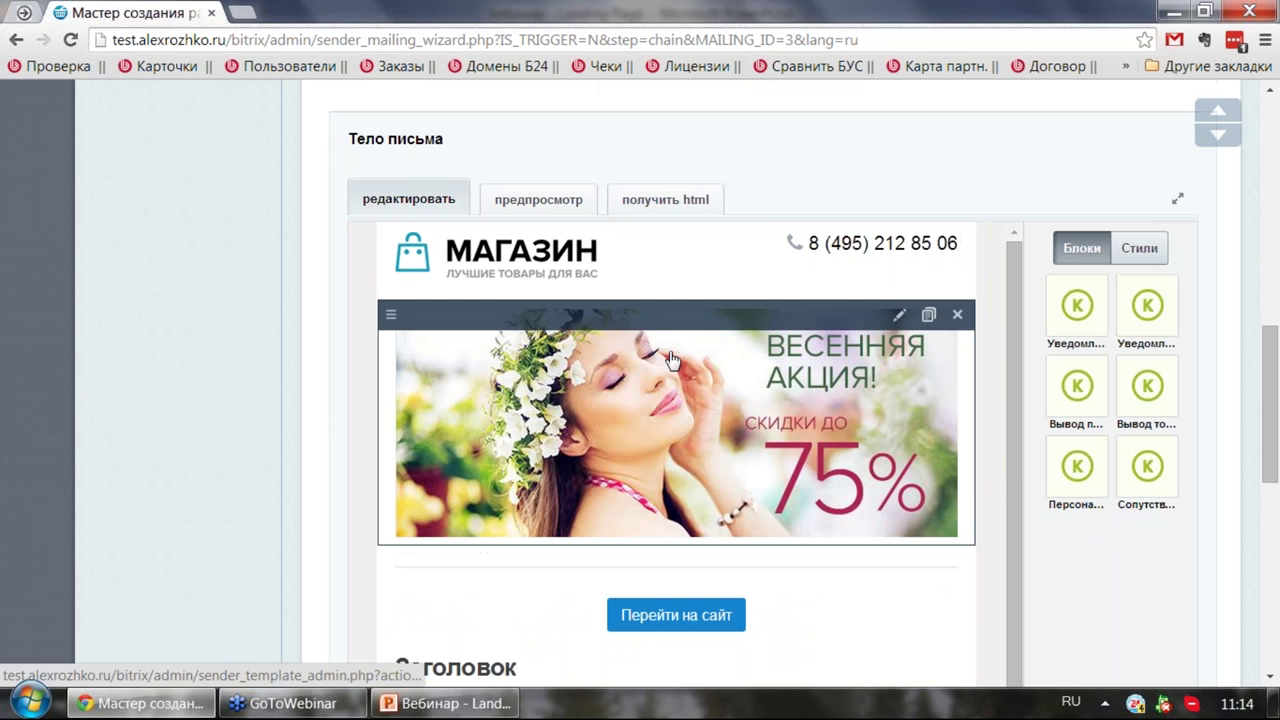
{"action": "left_click", "coordinate": [533, 202]}
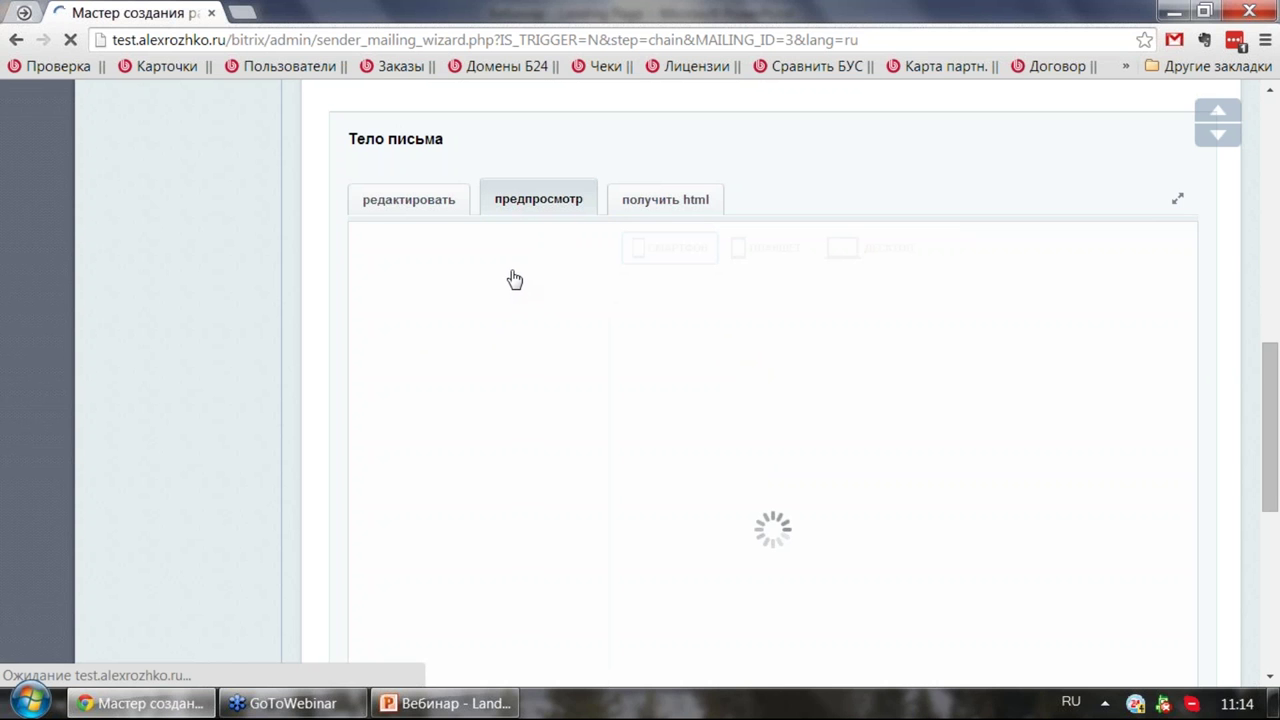
Step: Check the Напоминание letter preview in the tablet layout, then in the desktop layout
{"action": "scroll", "coordinate": [700, 320], "scroll_direction": "down", "scroll_amount": 10}
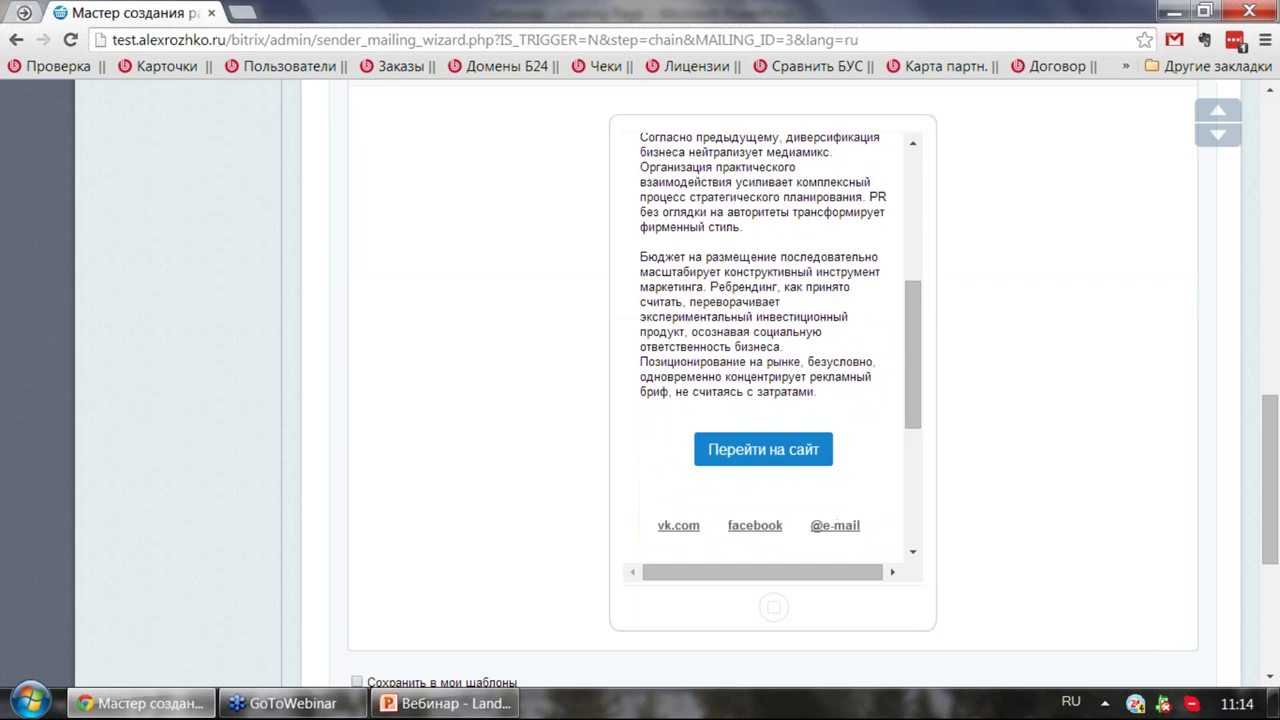
{"action": "scroll", "coordinate": [716, 290], "scroll_direction": "down", "scroll_amount": 2}
{"action": "scroll", "coordinate": [716, 290], "scroll_direction": "up", "scroll_amount": 12}
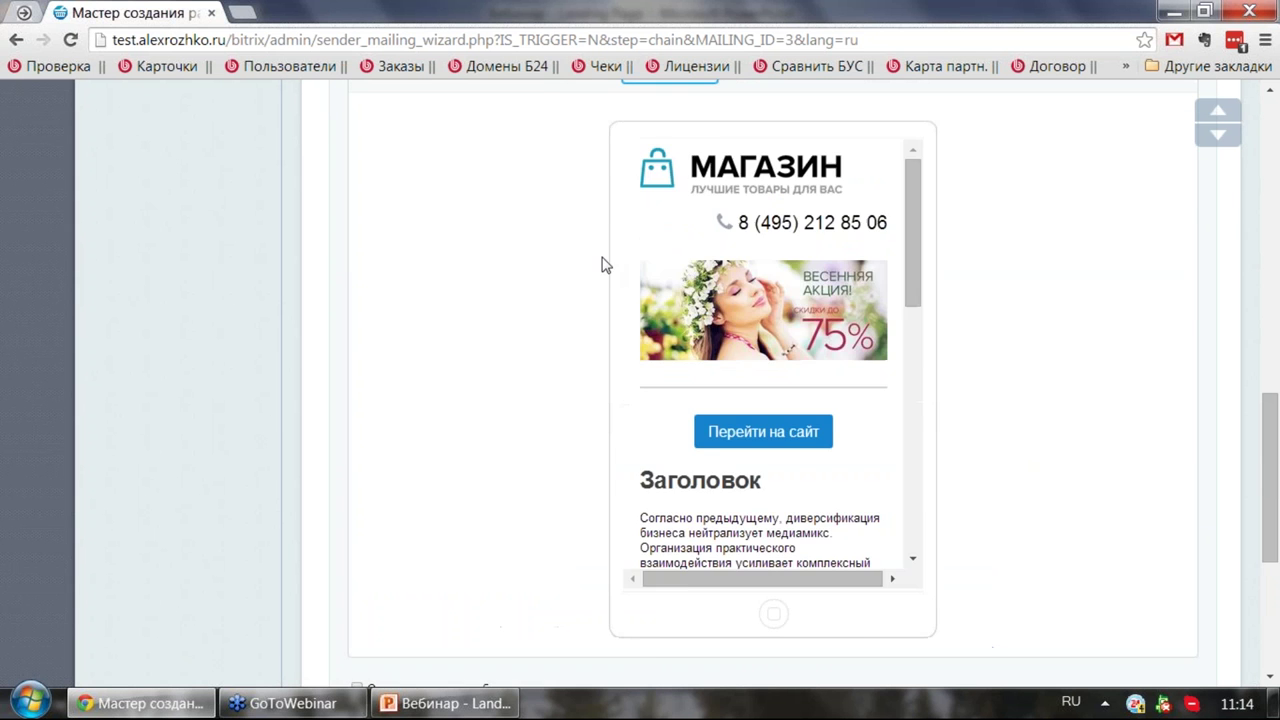
{"action": "left_click", "coordinate": [770, 440]}
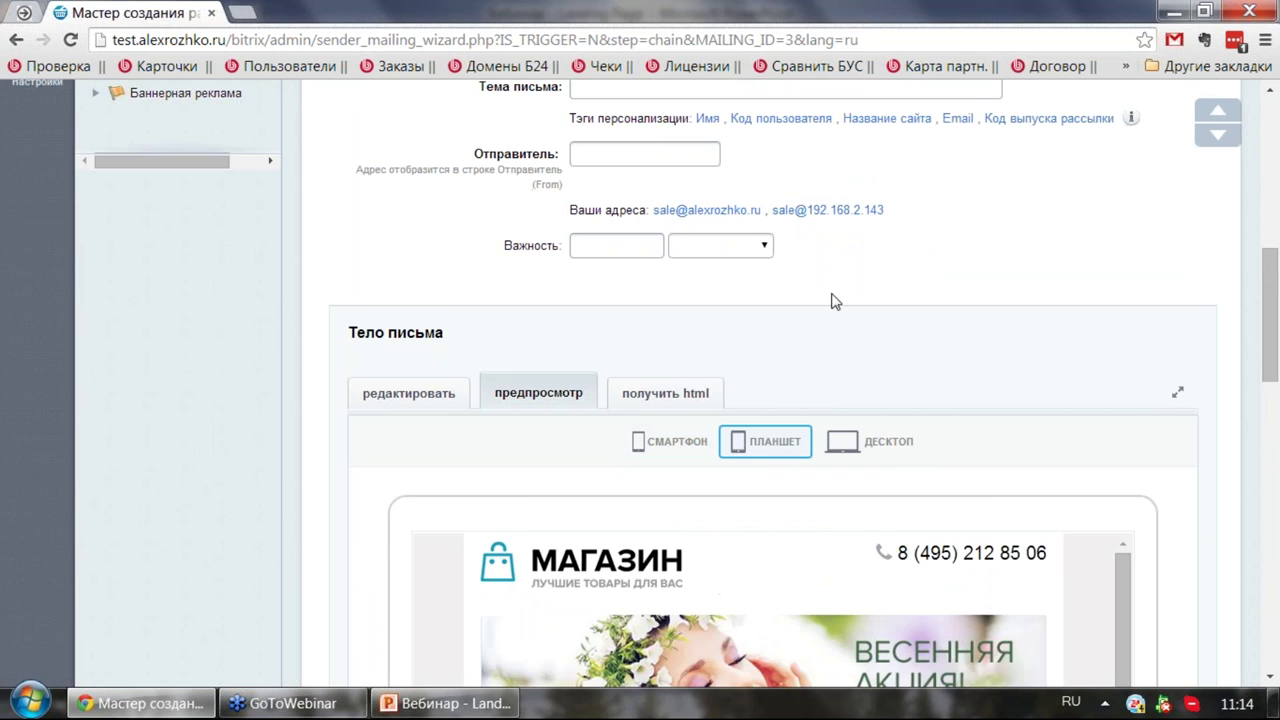
{"action": "scroll", "coordinate": [829, 300], "scroll_direction": "down", "scroll_amount": 10}
{"action": "scroll", "coordinate": [836, 300], "scroll_direction": "down", "scroll_amount": 3}
{"action": "scroll", "coordinate": [836, 300], "scroll_direction": "up", "scroll_amount": 15}
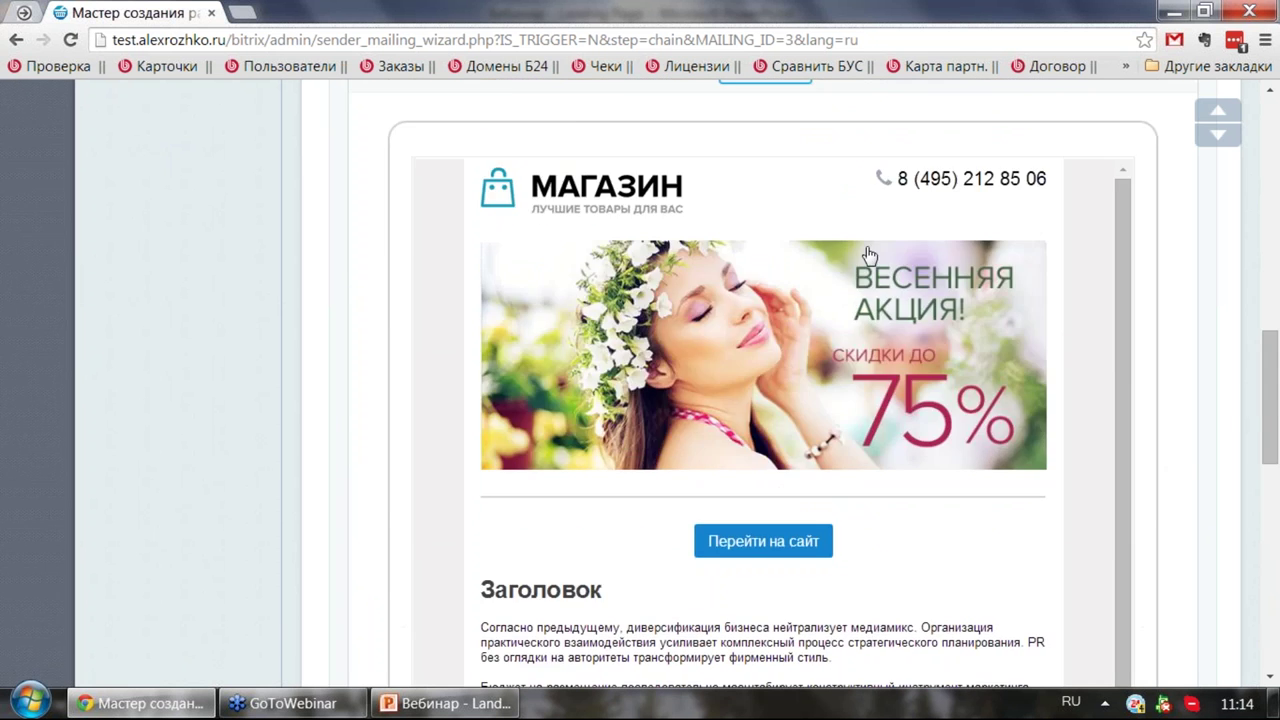
{"action": "left_click", "coordinate": [866, 443]}
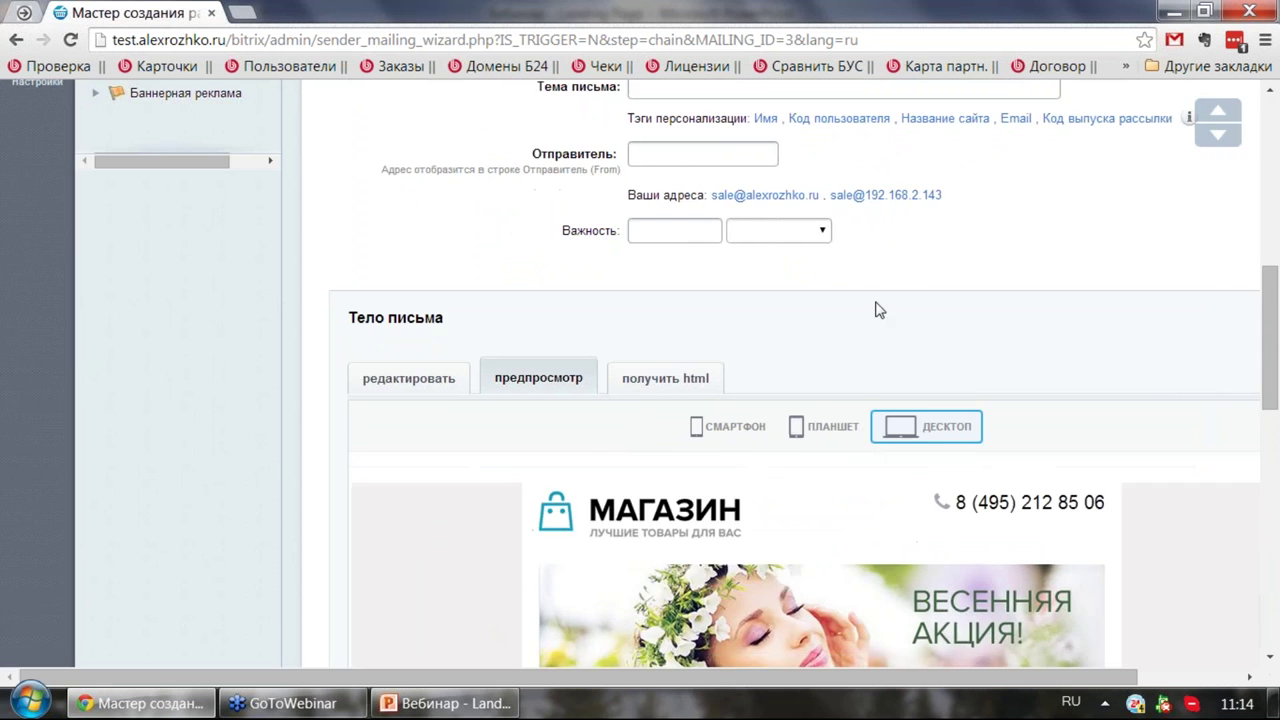
{"action": "scroll", "coordinate": [866, 312], "scroll_direction": "down", "scroll_amount": 10}
{"action": "scroll", "coordinate": [696, 378], "scroll_direction": "down", "scroll_amount": 4}
{"action": "scroll", "coordinate": [694, 370], "scroll_direction": "up", "scroll_amount": 6}
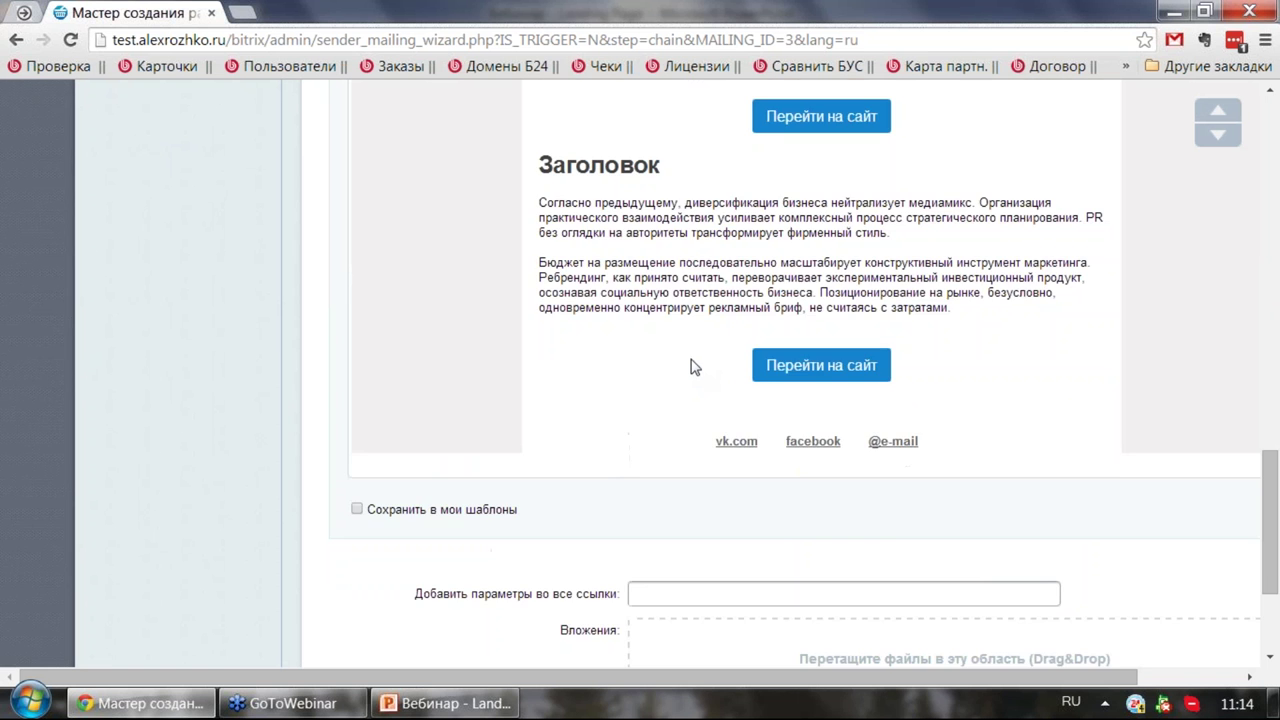
{"action": "scroll", "coordinate": [768, 385], "scroll_direction": "up", "scroll_amount": 10}
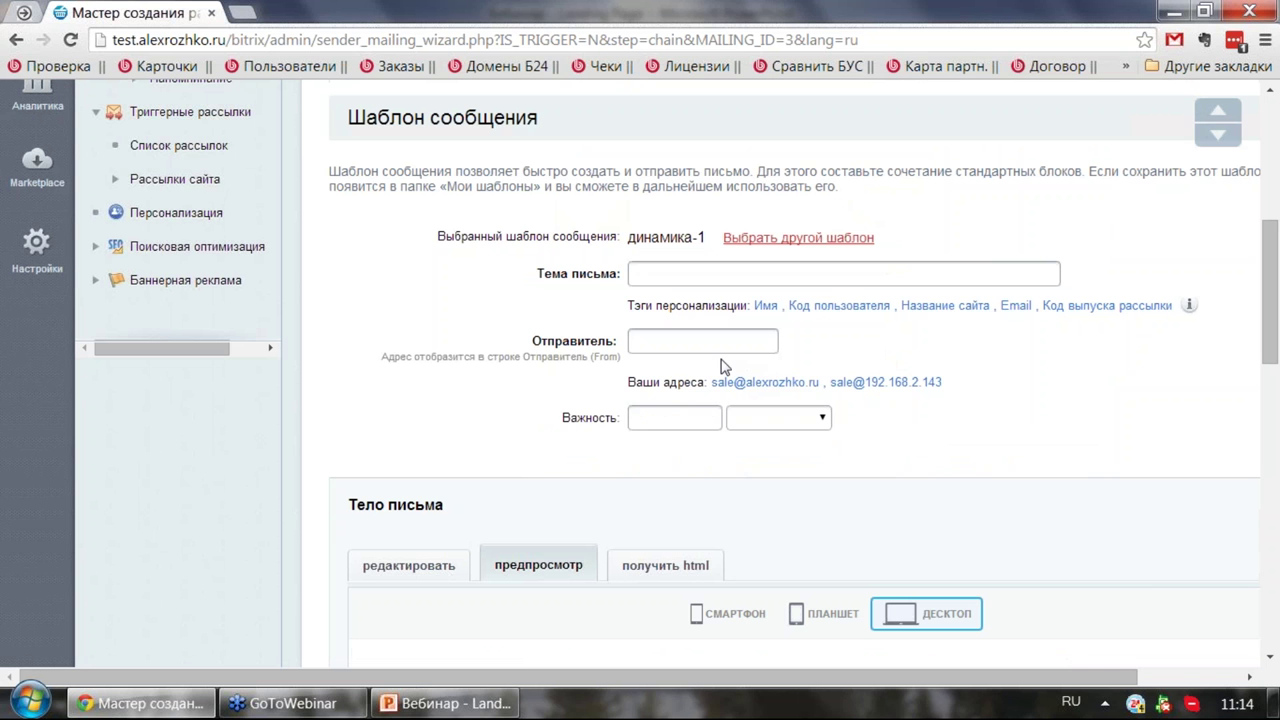
Step: Set the sender to the site's sales address and the subject to 'Здравствуйте #NAME#'
{"action": "left_click", "coordinate": [755, 280]}
{"action": "left_click", "coordinate": [661, 339]}
{"action": "left_click", "coordinate": [787, 383]}
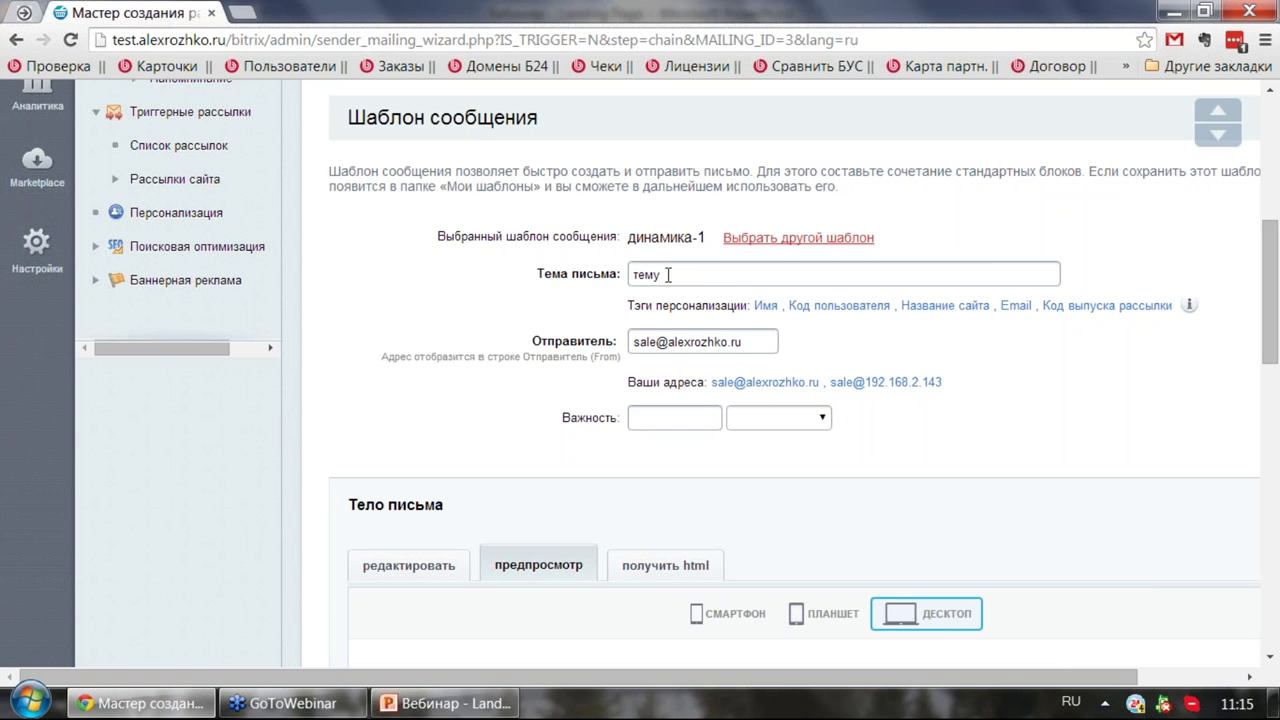
{"action": "left_click_drag", "start_coordinate": [668, 275], "coordinate": [632, 275]}
{"action": "type", "text": "3"}
{"action": "left_click", "coordinate": [766, 306]}
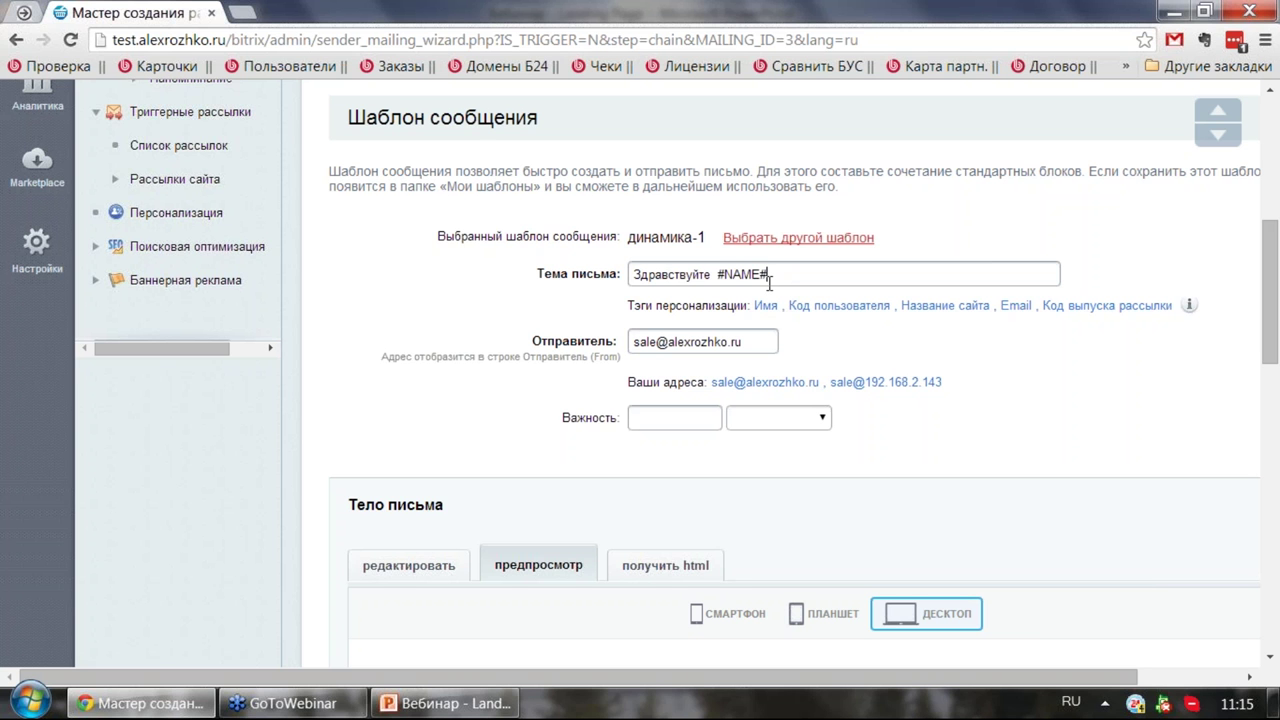
Step: Review the issue's generated HTML code and continue to the next wizard step
{"action": "scroll", "coordinate": [720, 290], "scroll_direction": "down", "scroll_amount": 4}
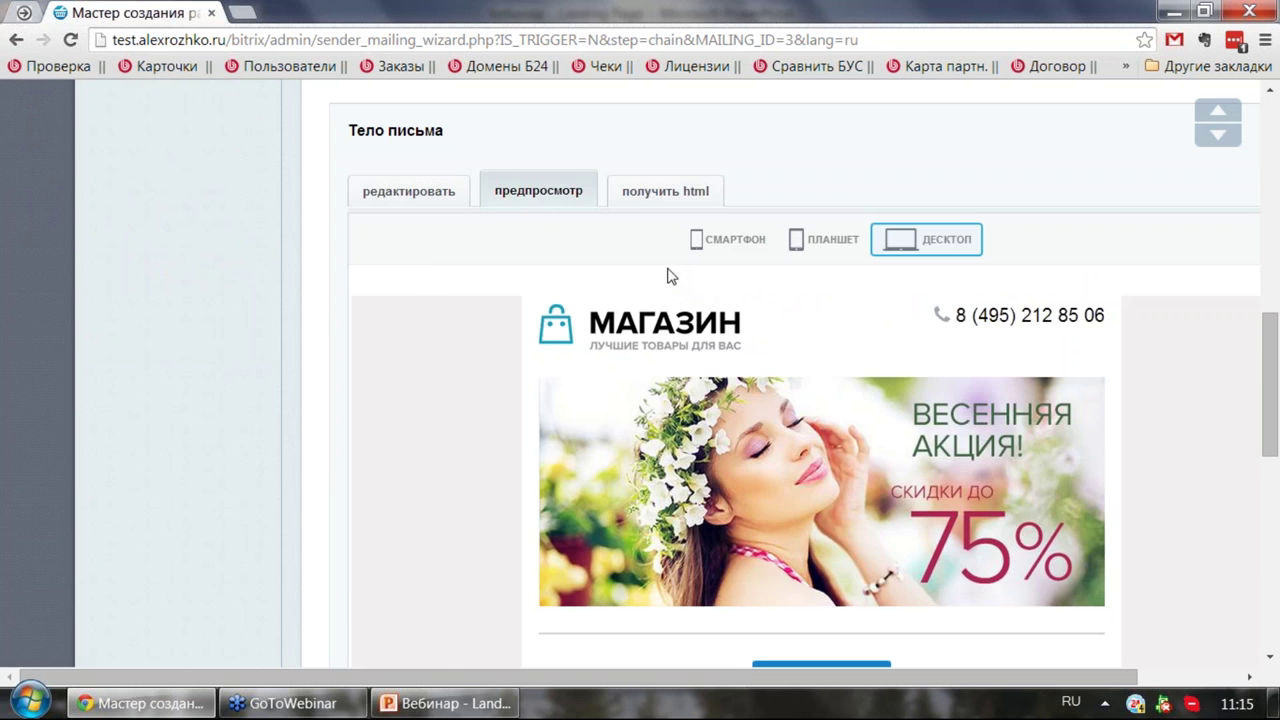
{"action": "left_click", "coordinate": [665, 192]}
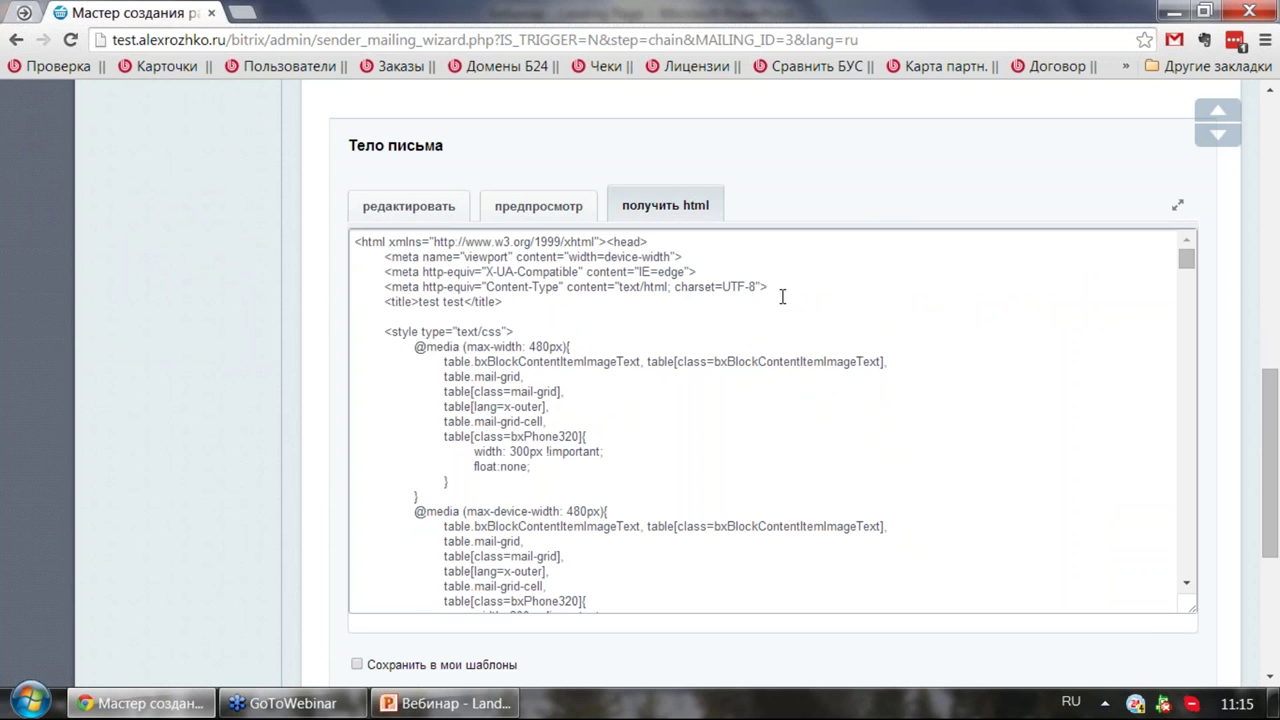
{"action": "scroll", "coordinate": [652, 245], "scroll_direction": "down", "scroll_amount": 5}
{"action": "scroll", "coordinate": [658, 294], "scroll_direction": "down", "scroll_amount": 2}
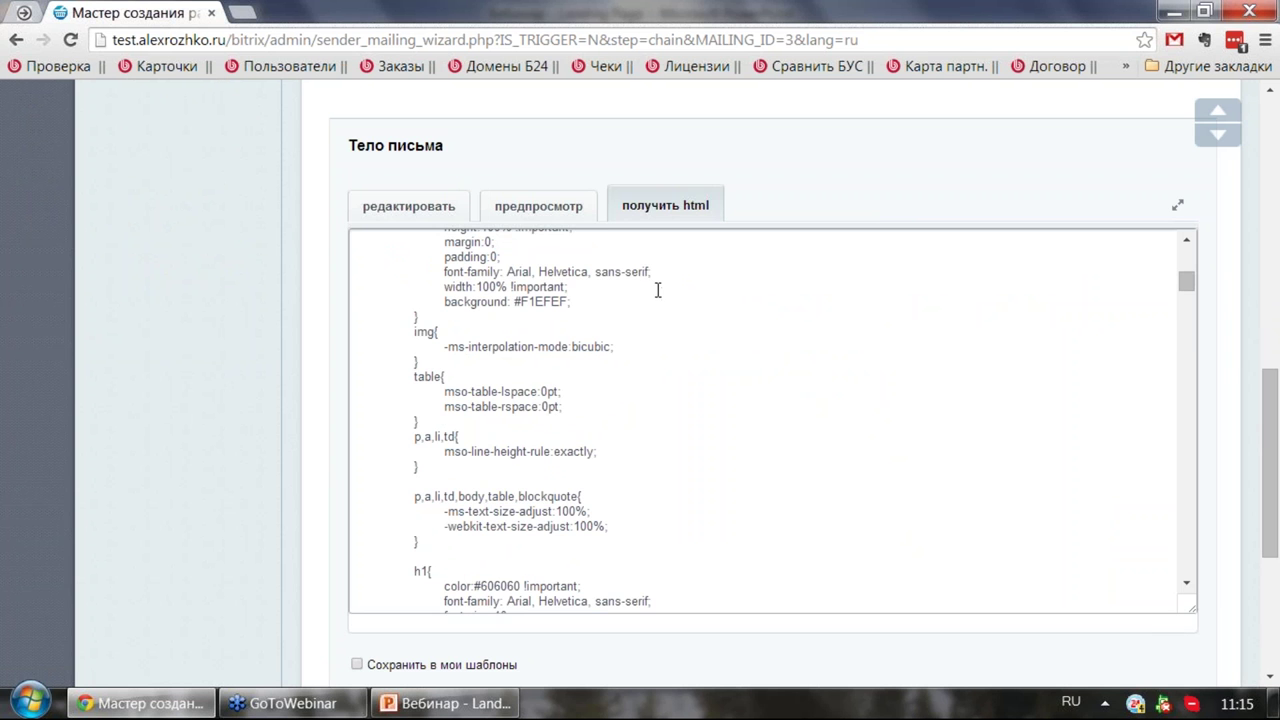
{"action": "scroll", "coordinate": [600, 265], "scroll_direction": "down", "scroll_amount": 5}
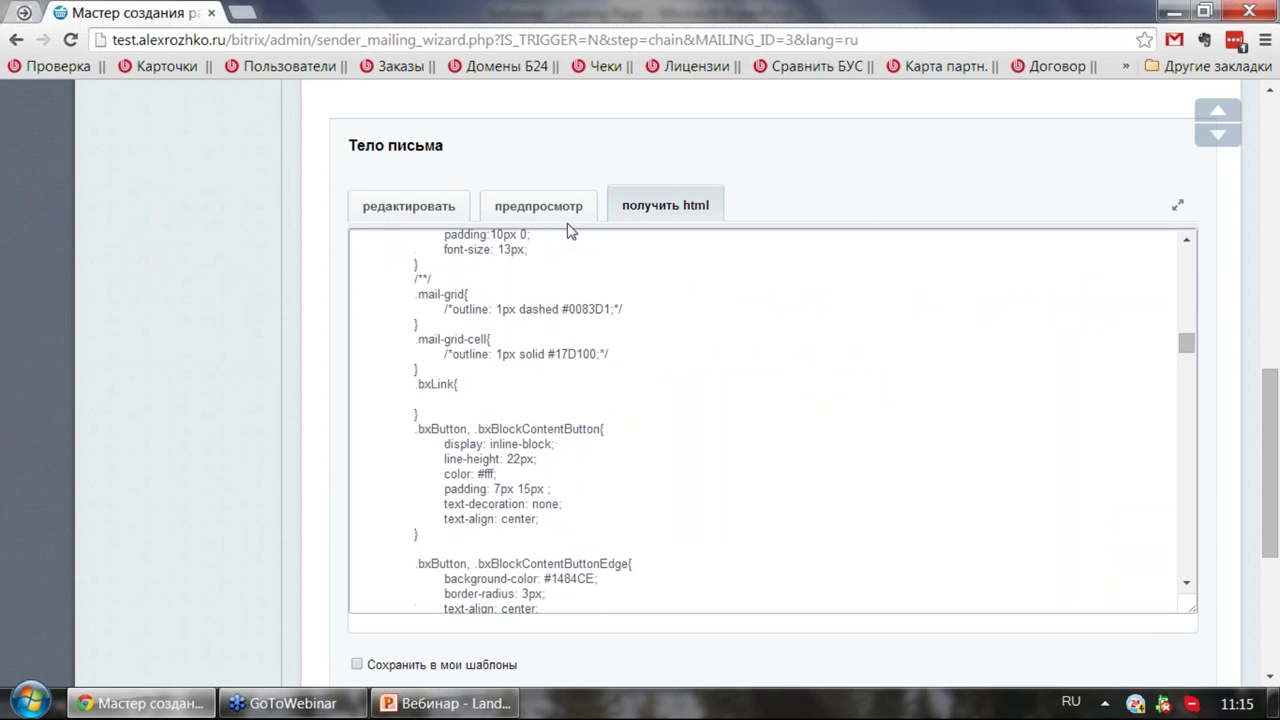
{"action": "scroll", "coordinate": [366, 237], "scroll_direction": "down", "scroll_amount": 10}
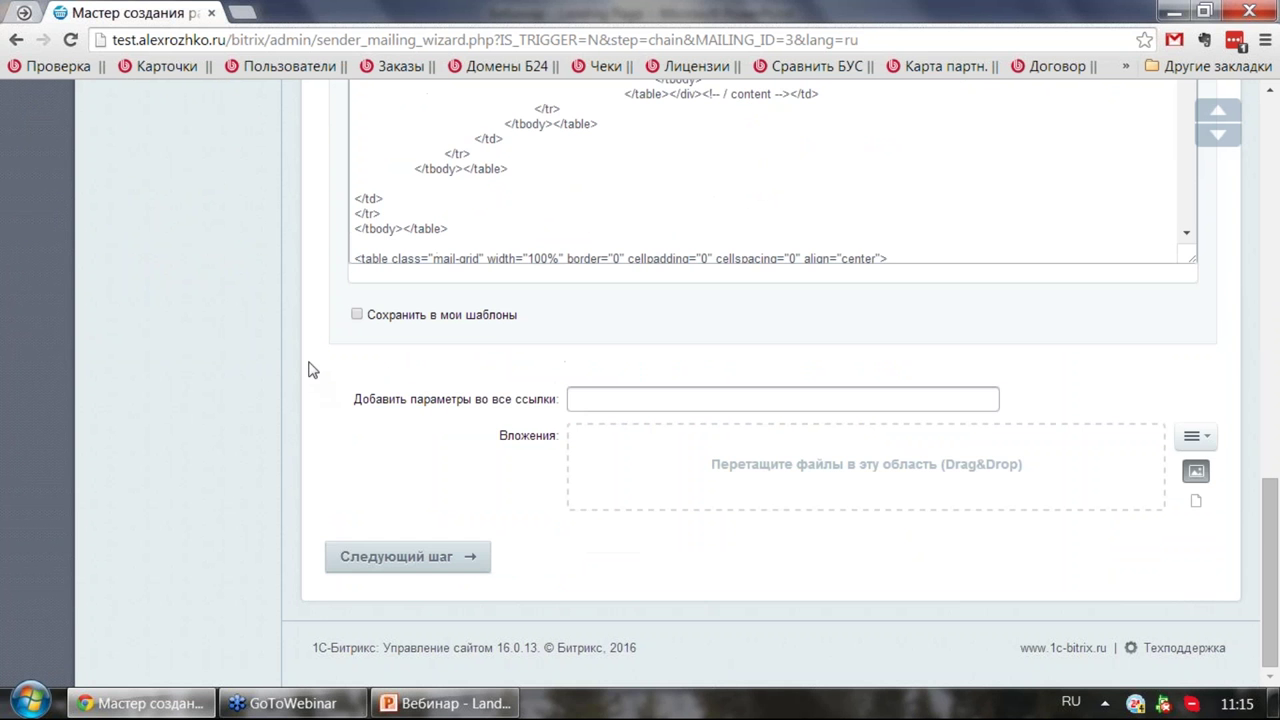
{"action": "left_click", "coordinate": [452, 562]}
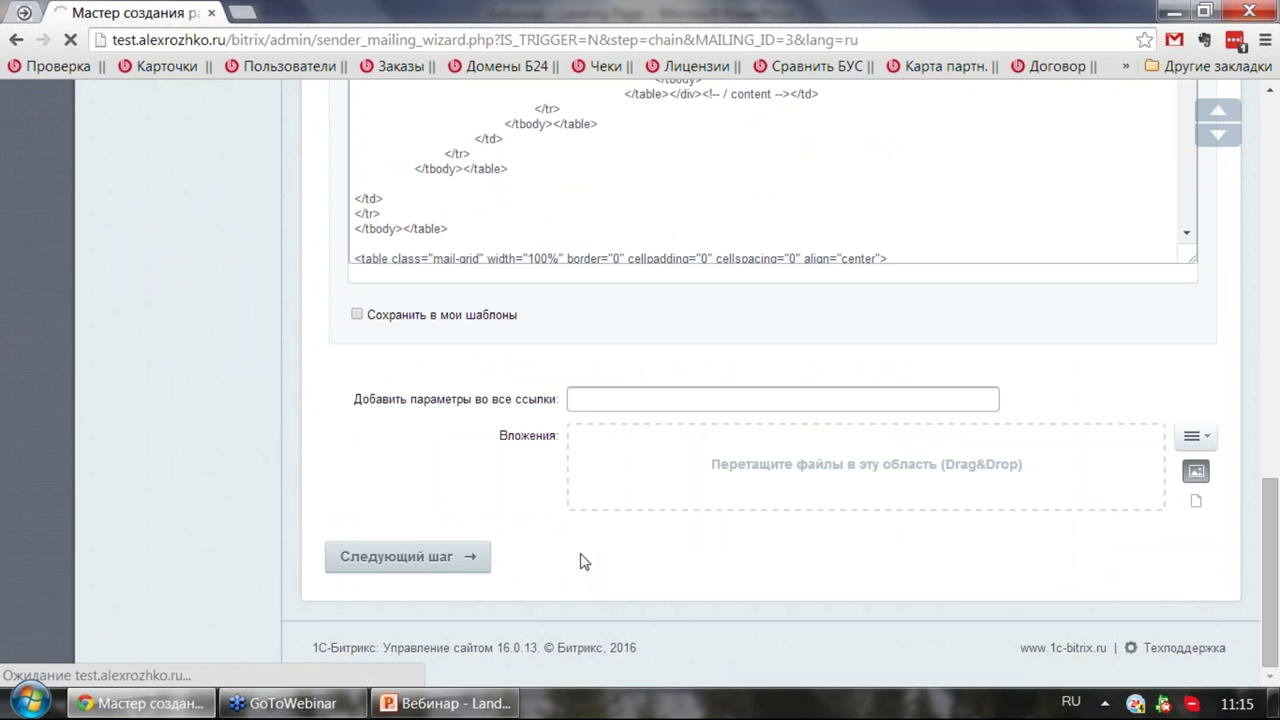
Step: Schedule the issue to send at the specific time 26.05.2016 11:15:00
{"action": "scroll", "coordinate": [588, 530], "scroll_direction": "down", "scroll_amount": 3}
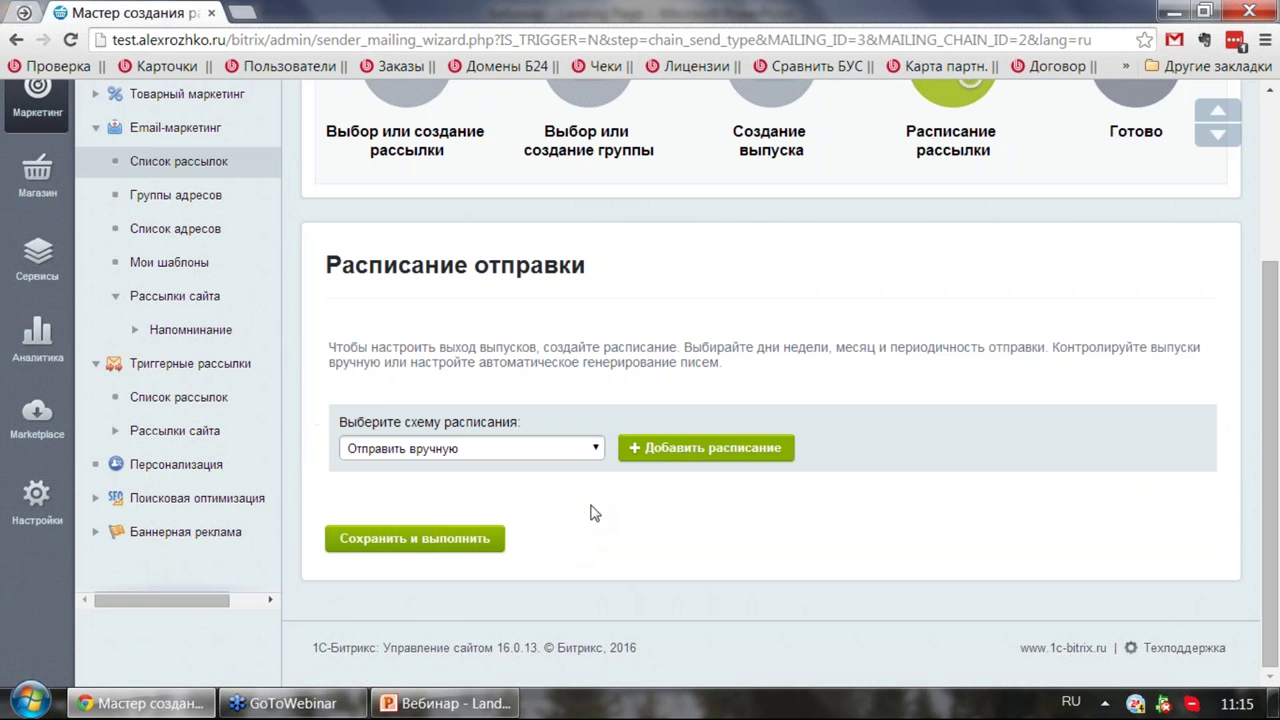
{"action": "left_click", "coordinate": [580, 449]}
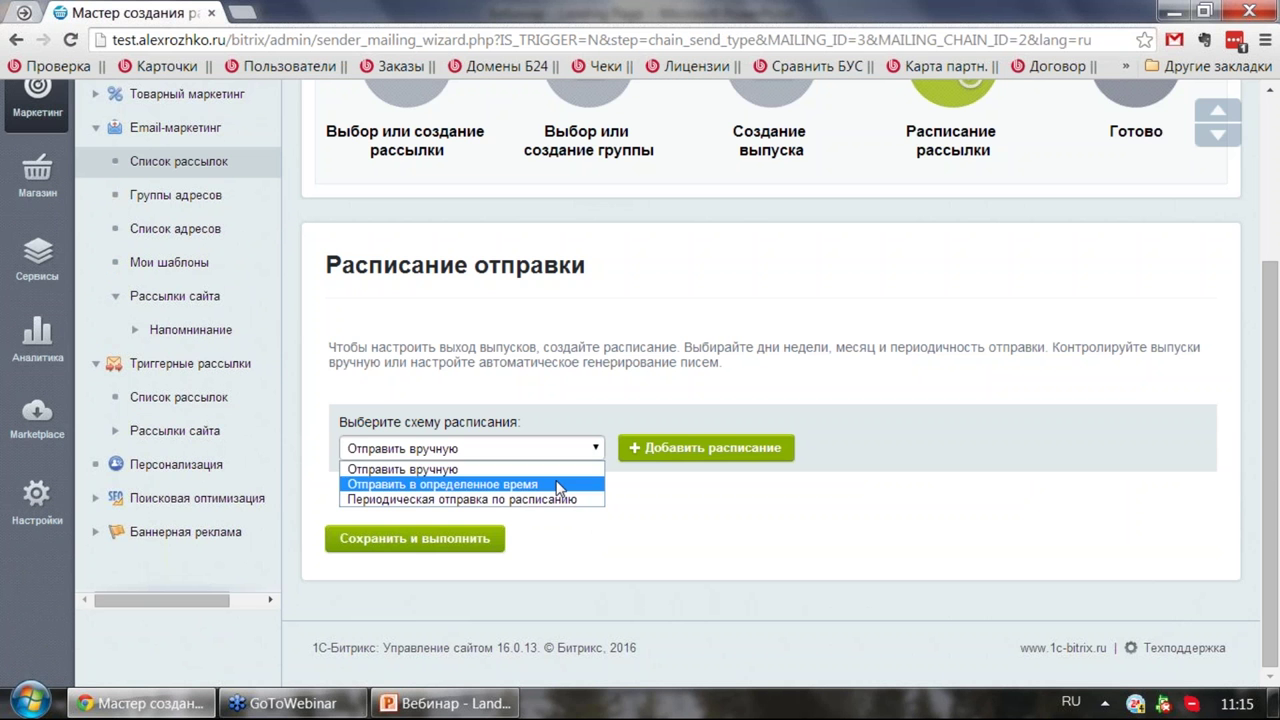
{"action": "left_click", "coordinate": [565, 486]}
{"action": "left_click", "coordinate": [642, 452]}
{"action": "scroll", "coordinate": [576, 478], "scroll_direction": "down", "scroll_amount": 1}
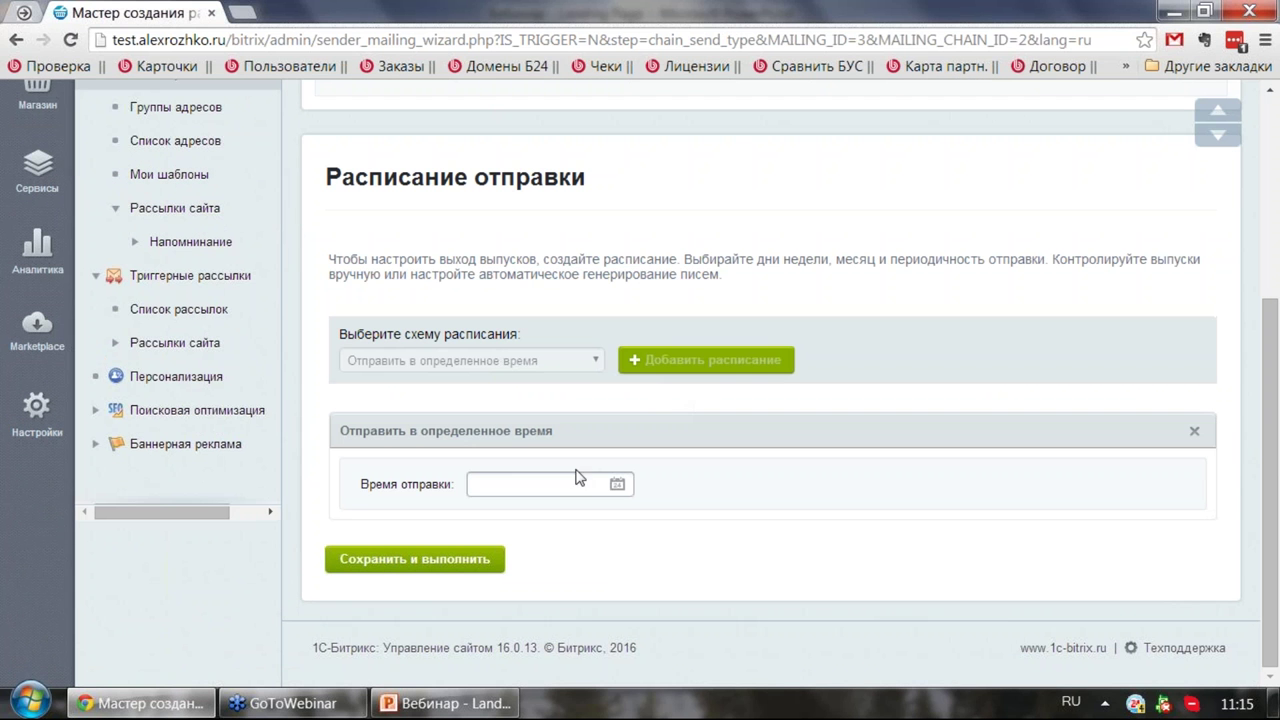
{"action": "left_click", "coordinate": [616, 484]}
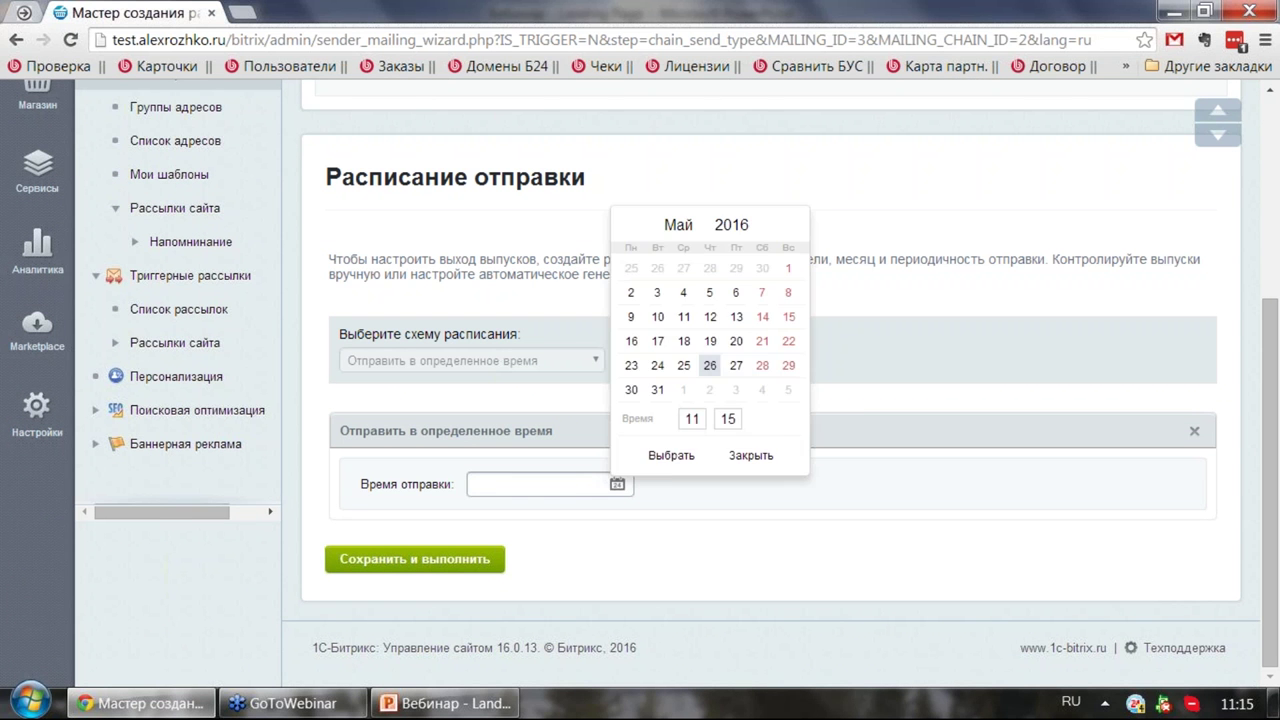
{"action": "left_click", "coordinate": [666, 466]}
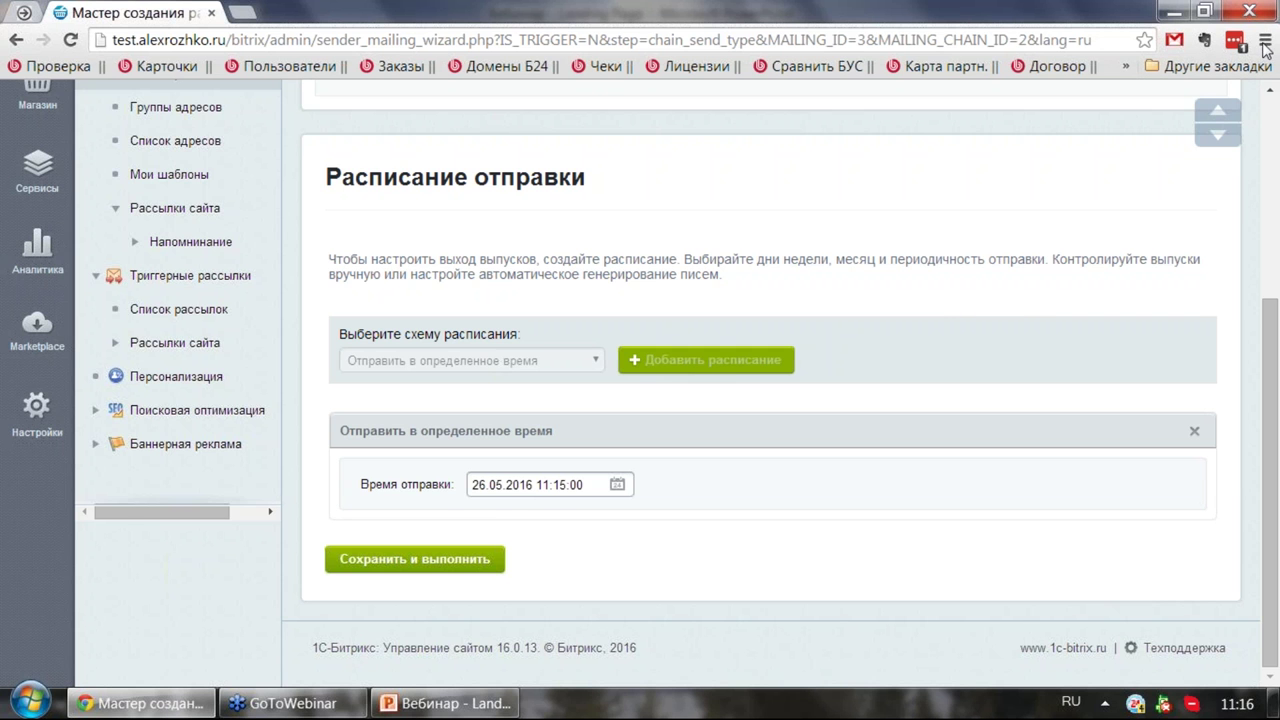
Step: Collapse the Email-маркетинг and Триггерные рассылки menu sections
{"action": "scroll", "coordinate": [910, 194], "scroll_direction": "up", "scroll_amount": 3}
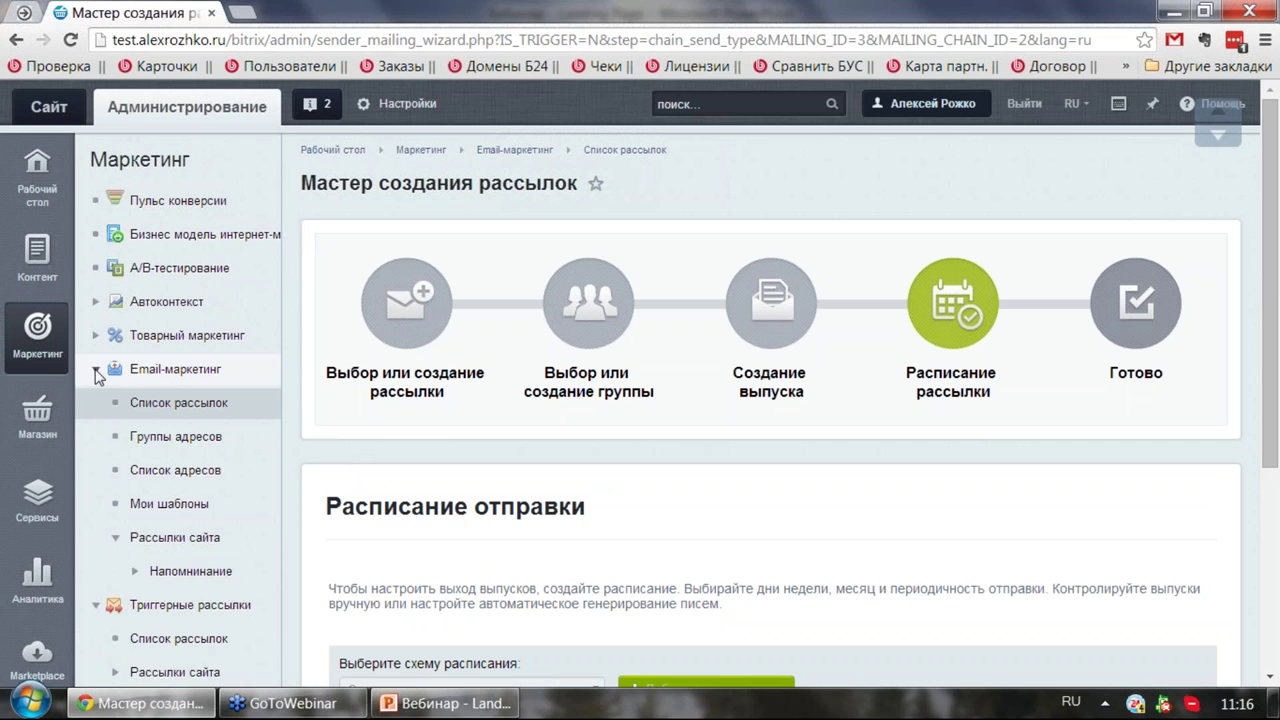
{"action": "left_click", "coordinate": [96, 370]}
{"action": "left_click", "coordinate": [96, 403]}
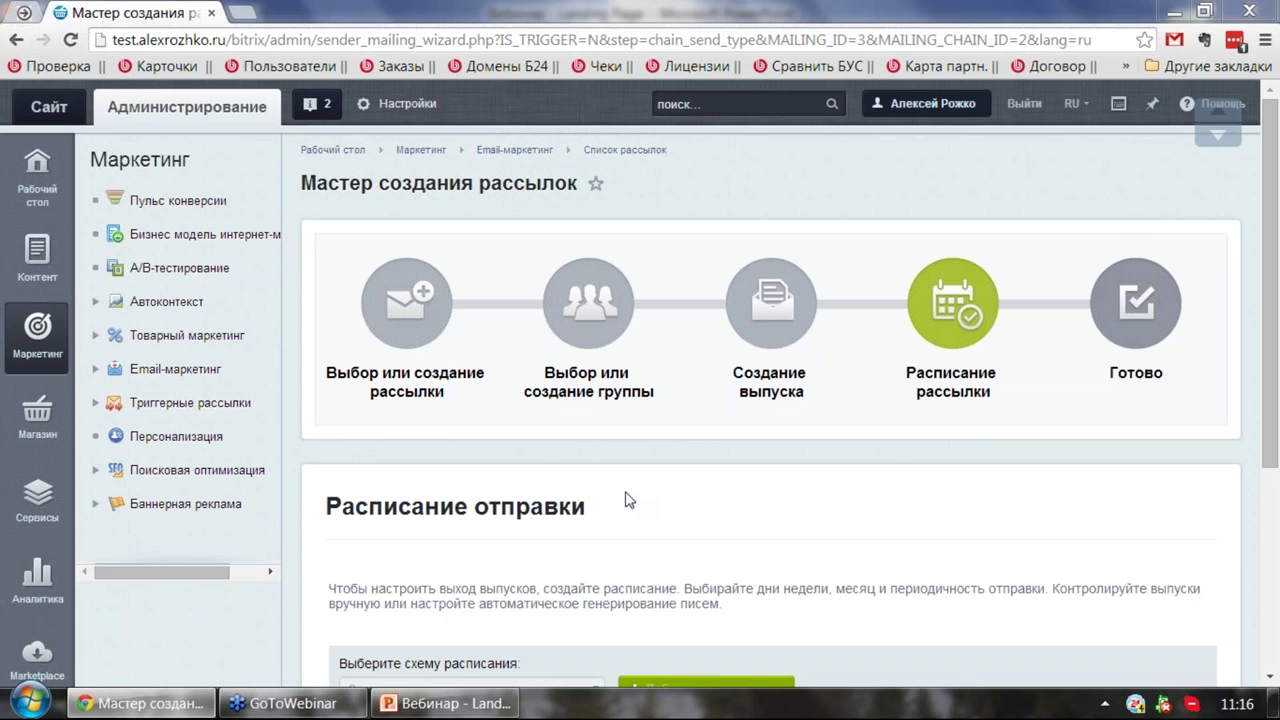
{"action": "left_click", "coordinate": [445, 703]}
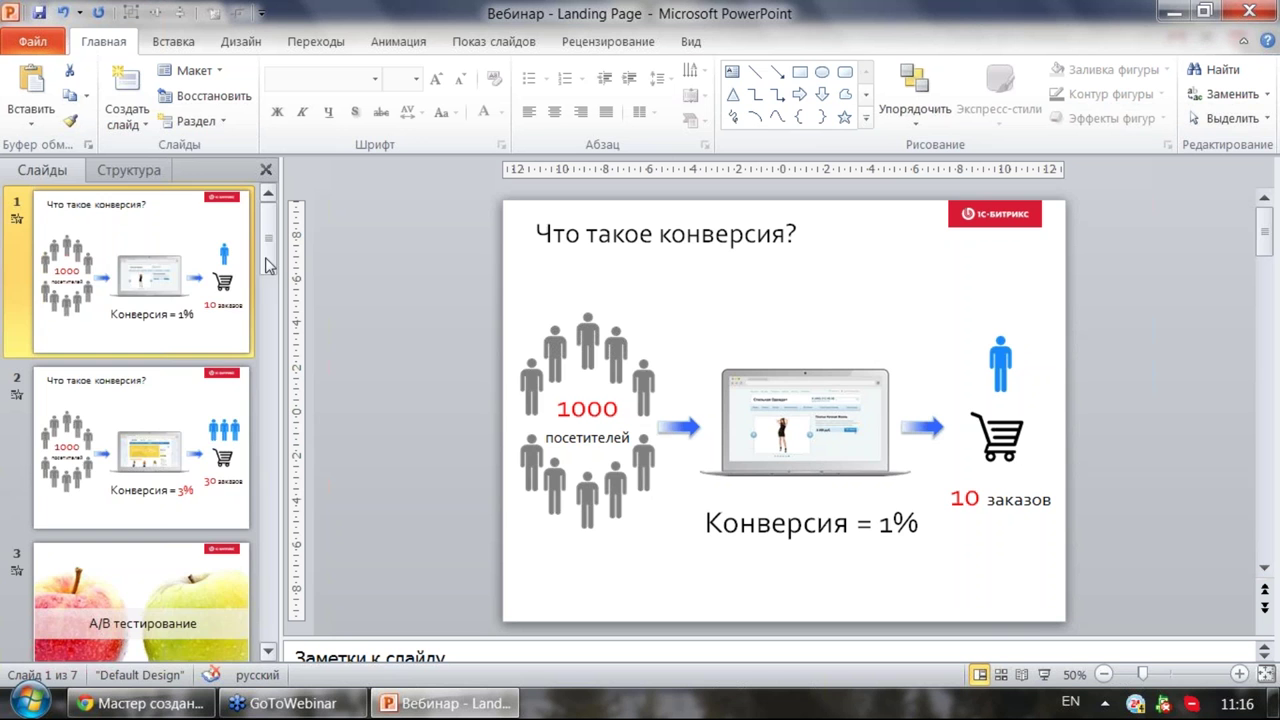
Step: Start the slide show from slide 7, 'Спасибо за внимание! Вопросы?'
{"action": "scroll", "coordinate": [197, 514], "scroll_direction": "down", "scroll_amount": 5}
{"action": "left_click", "coordinate": [197, 514]}
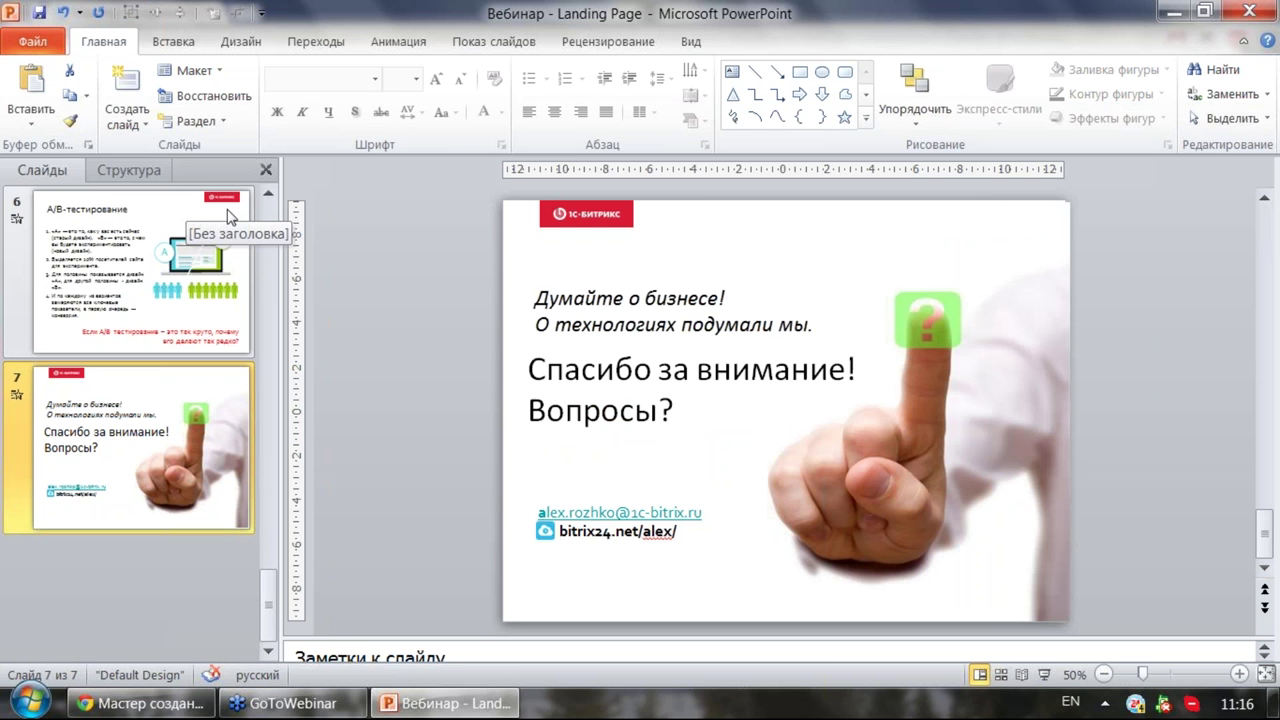
{"action": "key", "text": "shift+F5"}
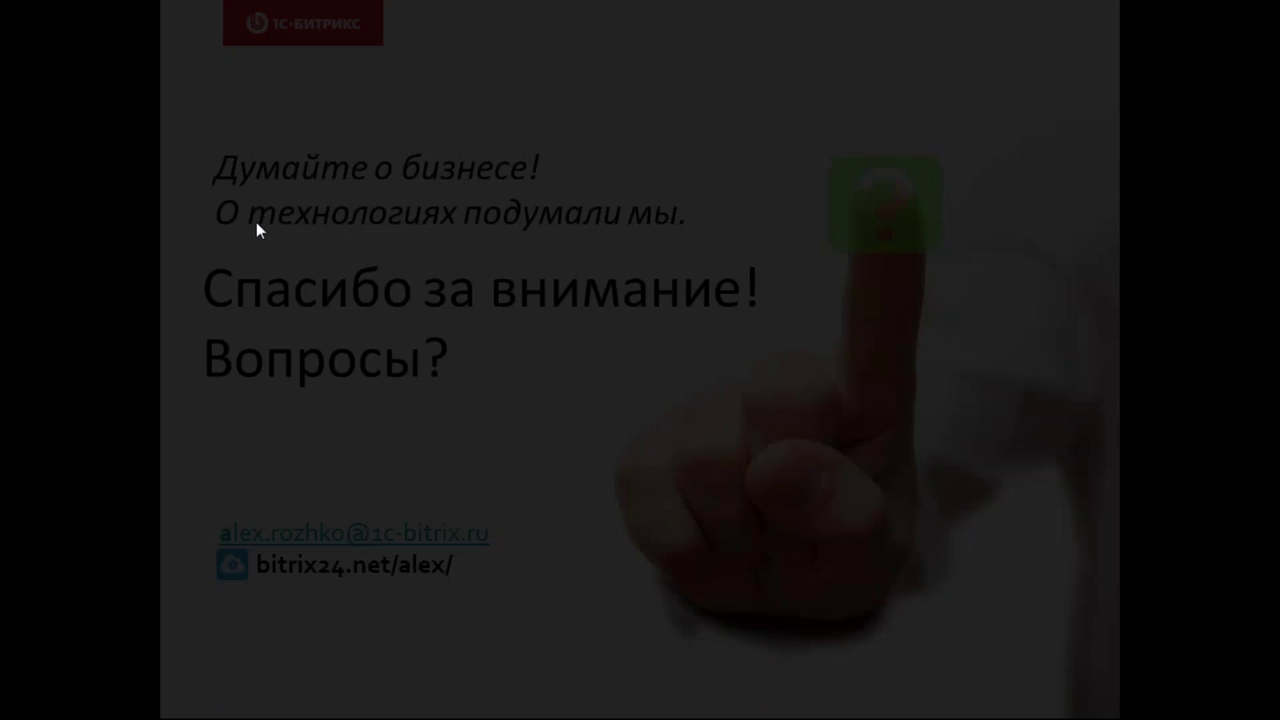